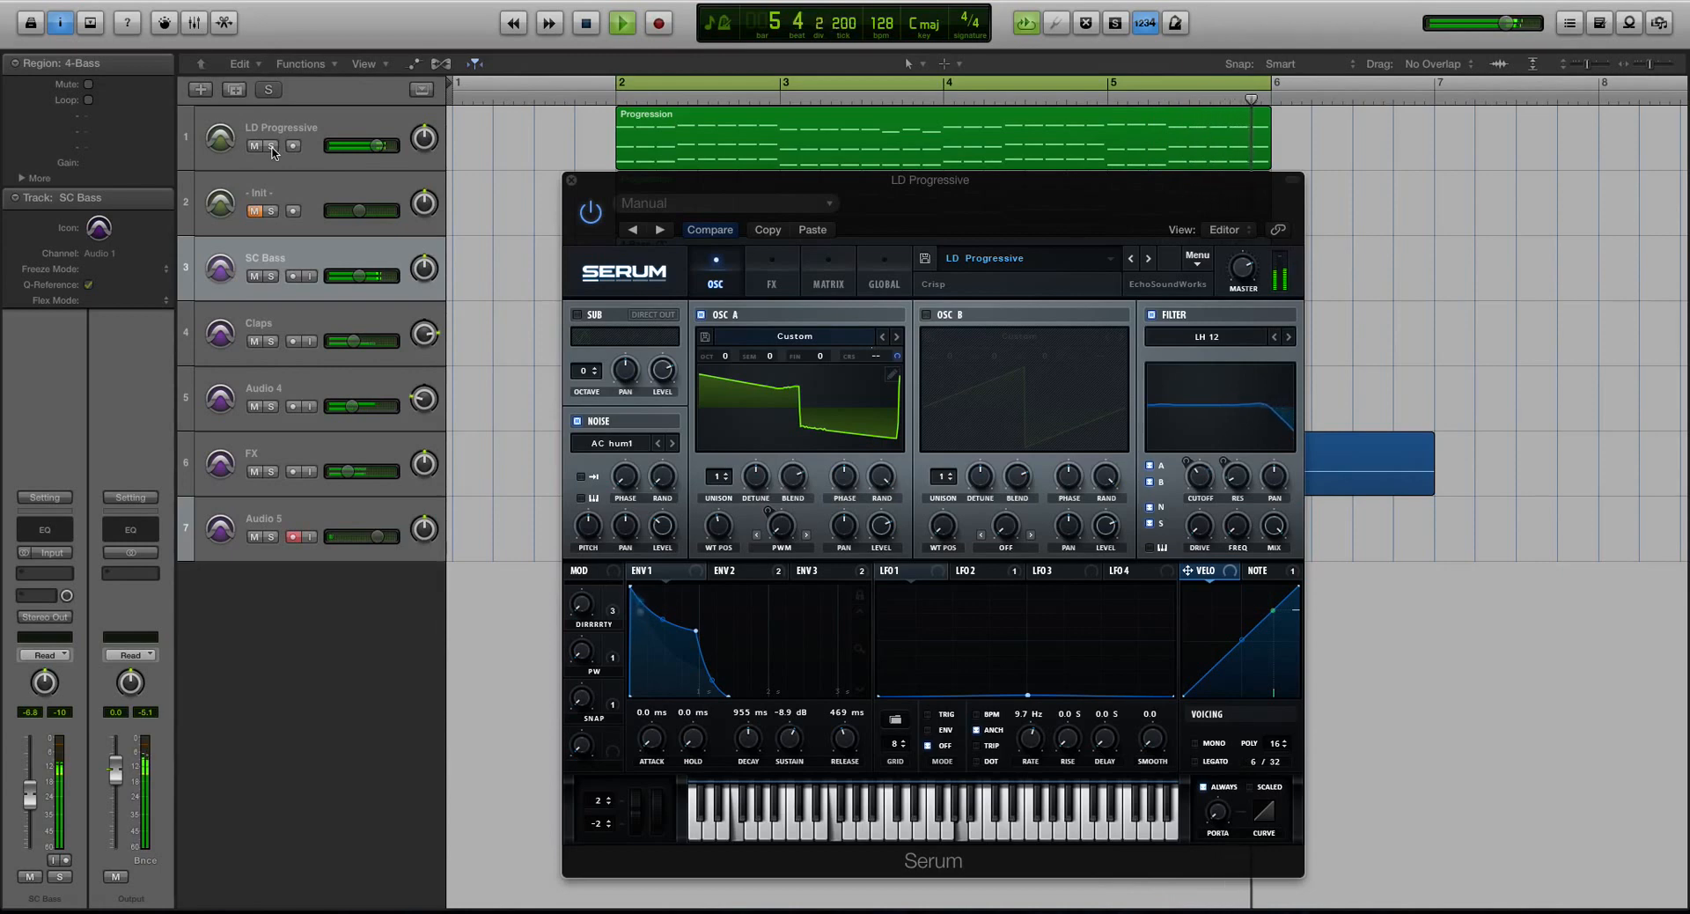
# - Solo the LD Progressive track to hear the finished lead alone, then unsolo it and stop playback
pyautogui.click(272, 149)
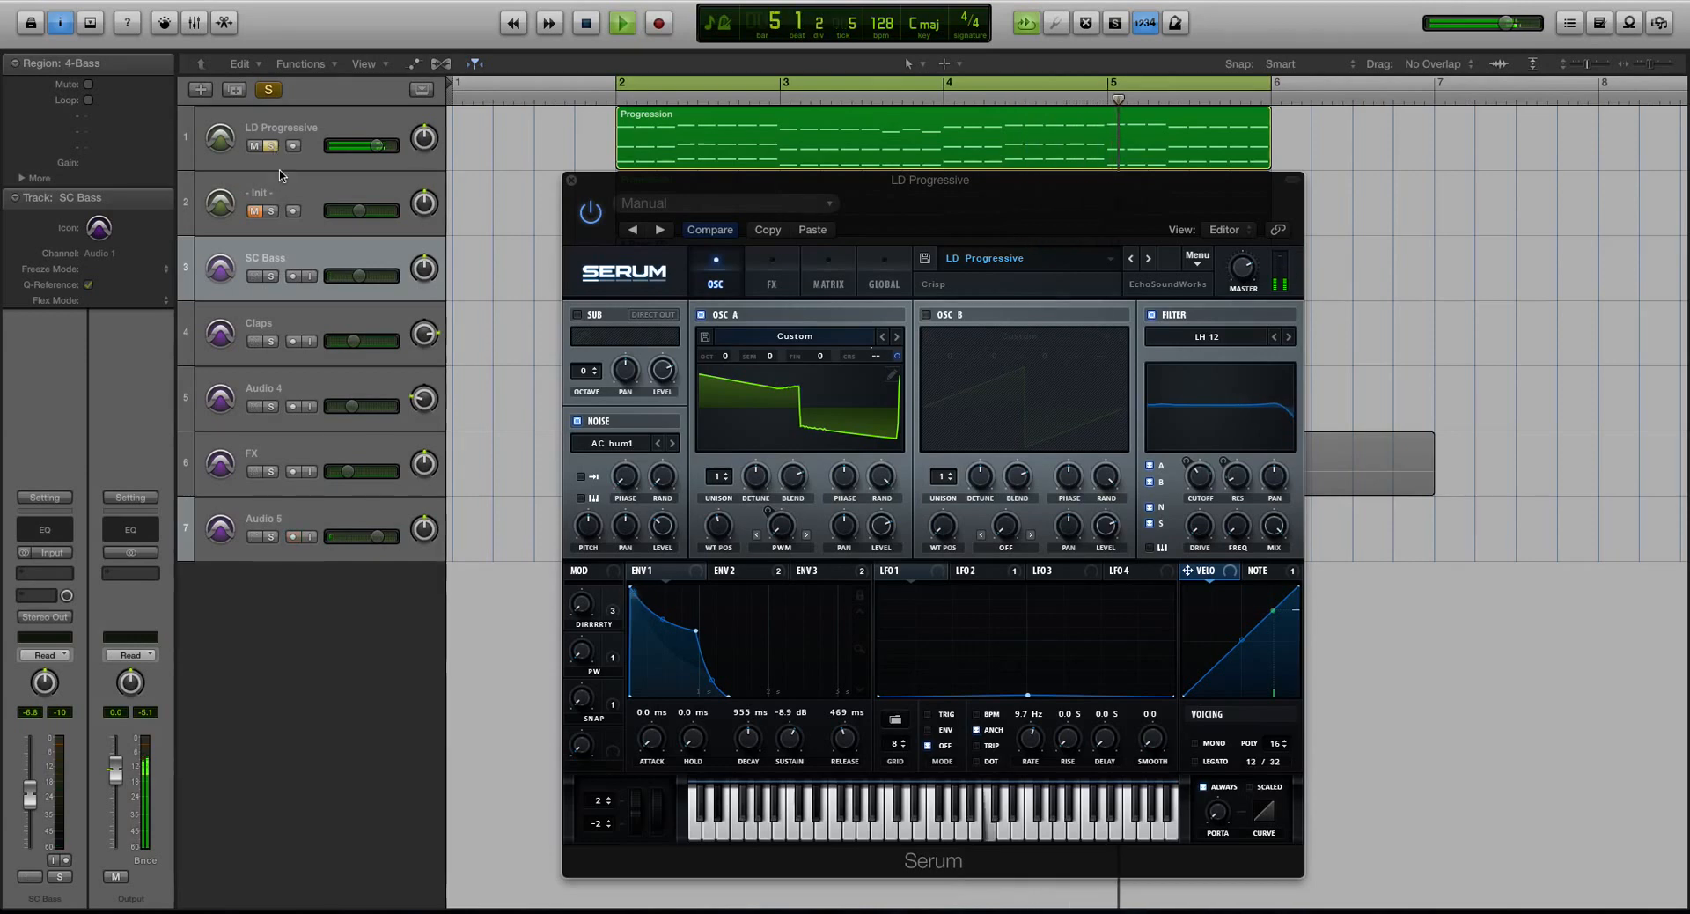
pyautogui.click(271, 147)
pyautogui.press('space')
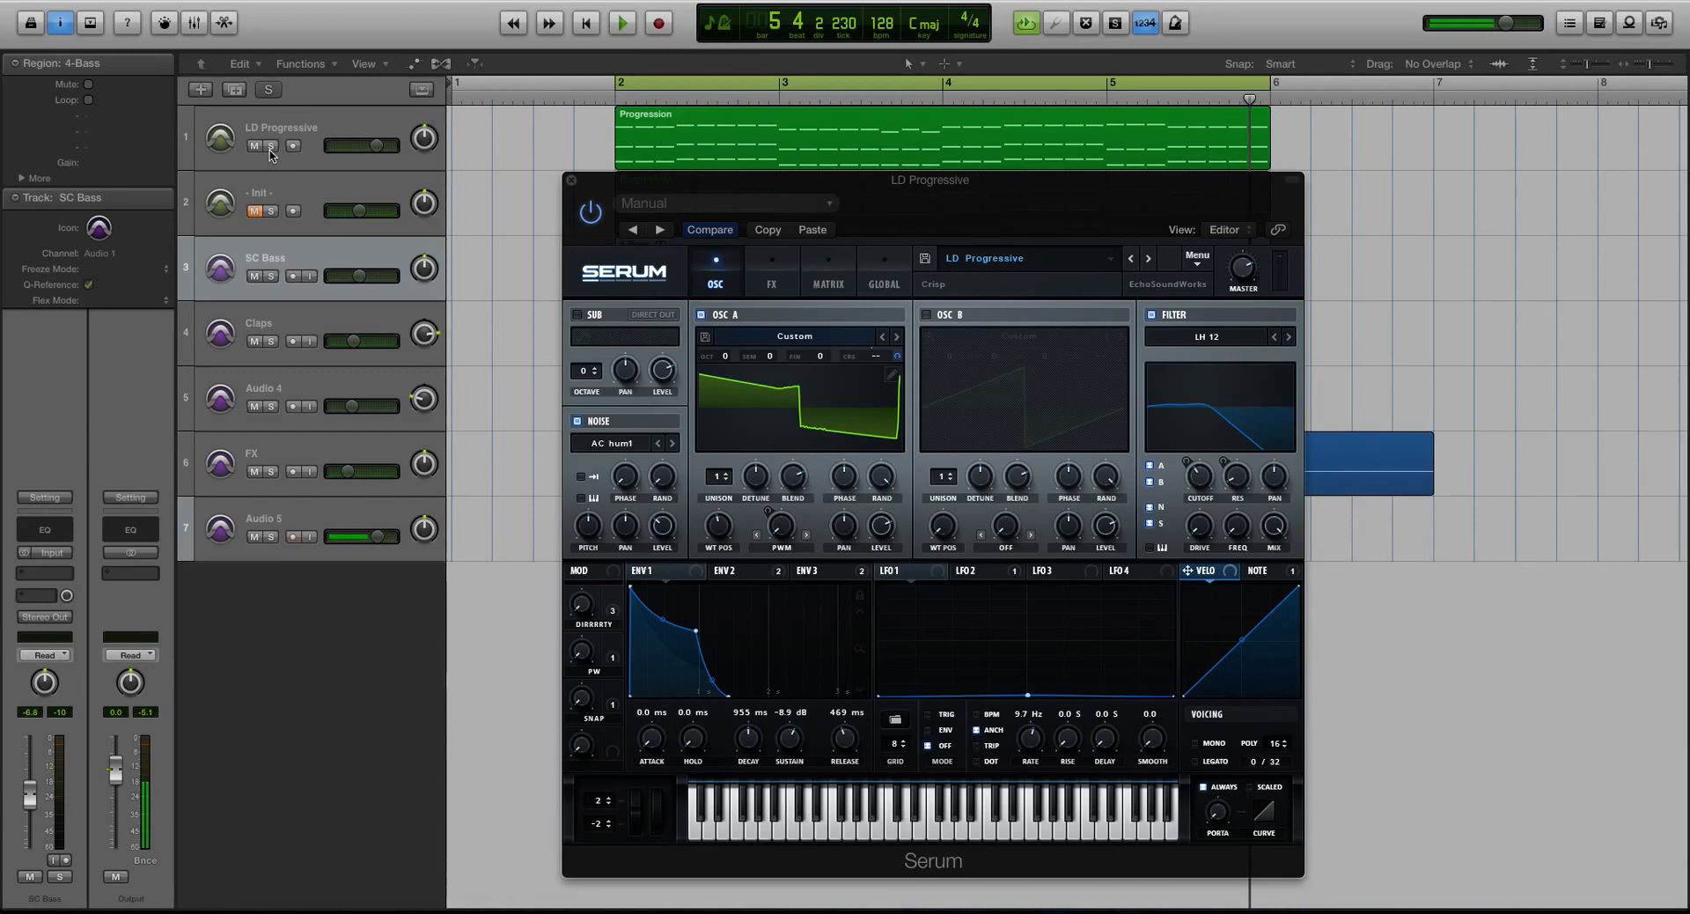
# - Mute the LD Progressive track, unmute the Init track, and open the Init track's Serum instrument in place of the LD Progressive one
pyautogui.click(573, 182)
pyautogui.click(350, 128)
pyautogui.click(298, 199)
pyautogui.click(255, 211)
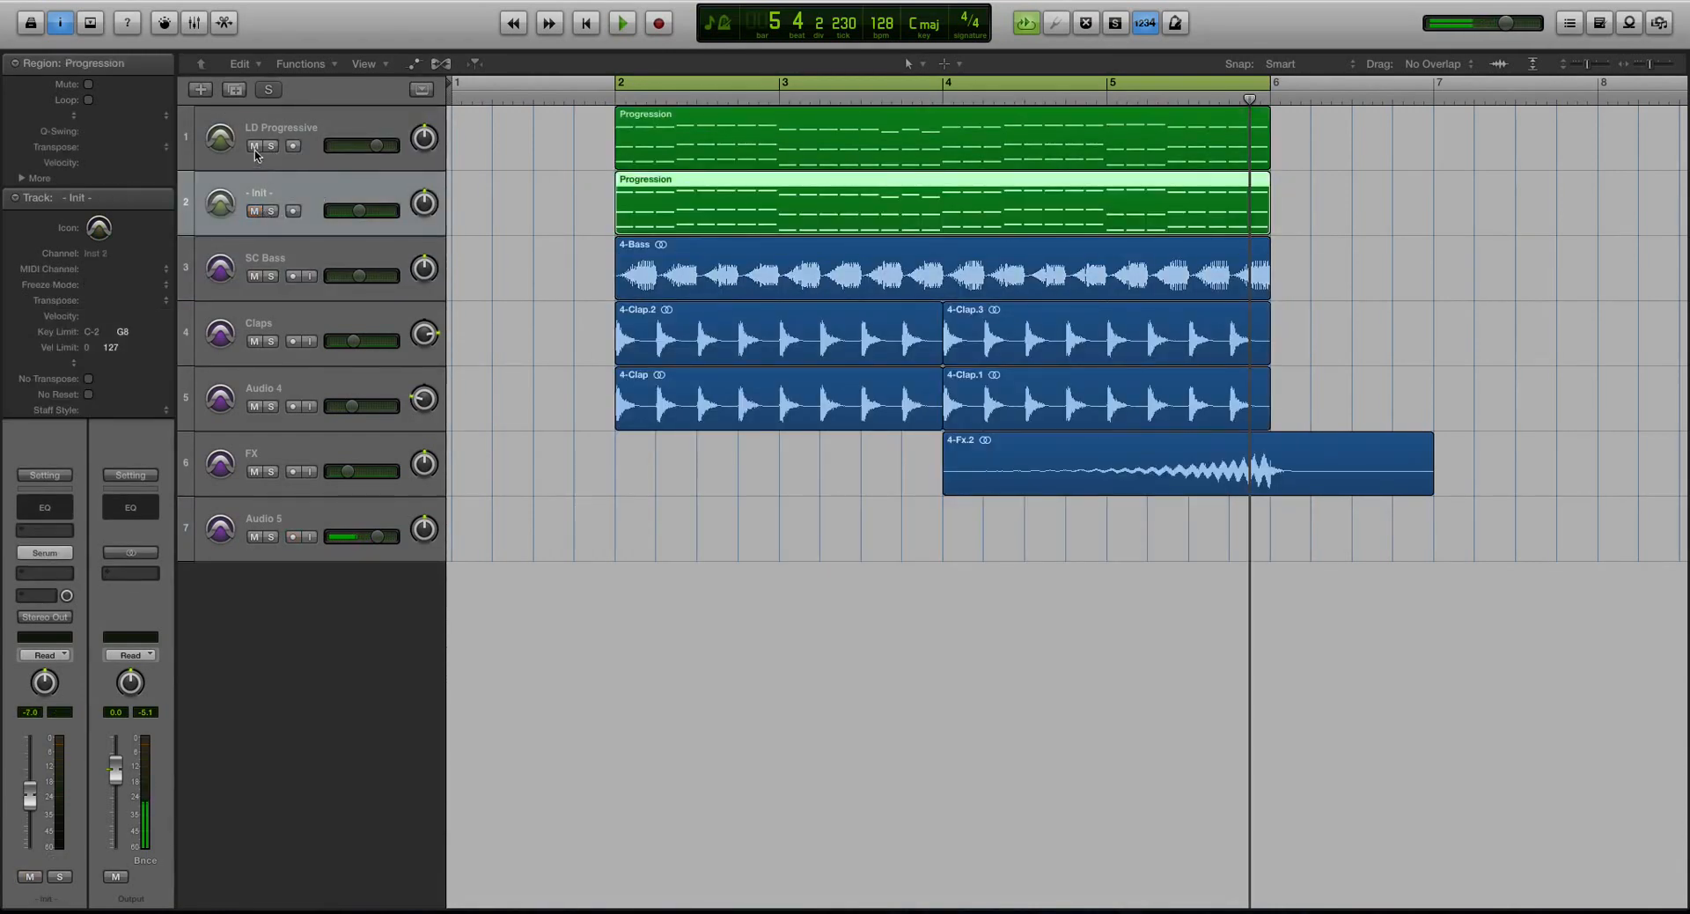
pyautogui.click(254, 146)
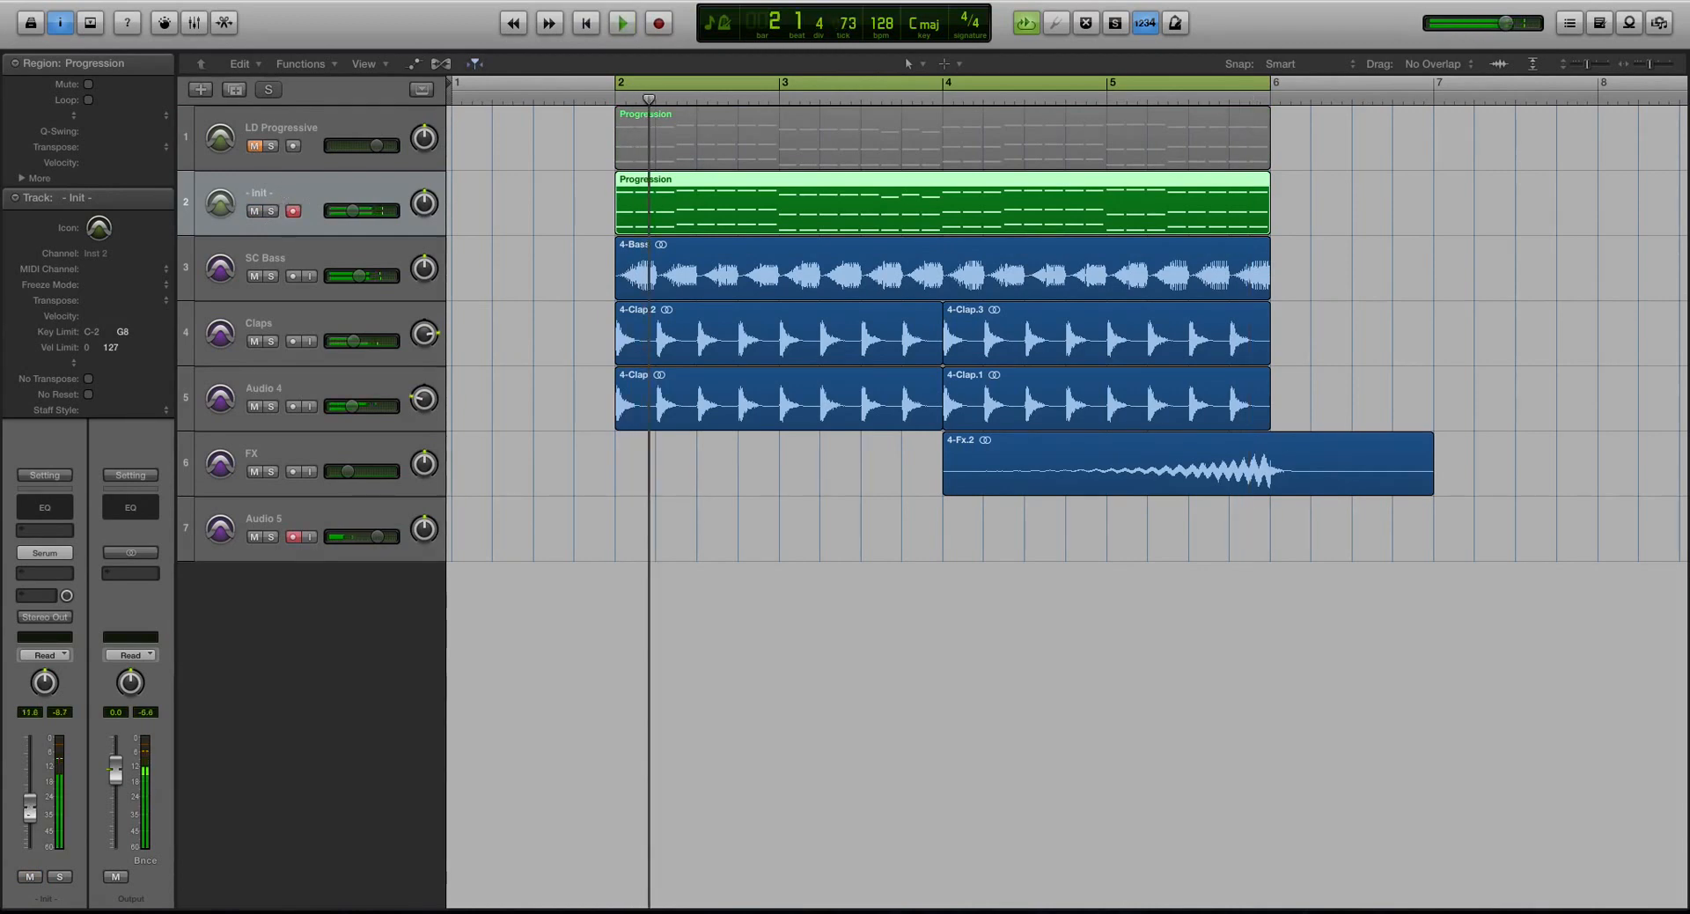
pyautogui.click(45, 552)
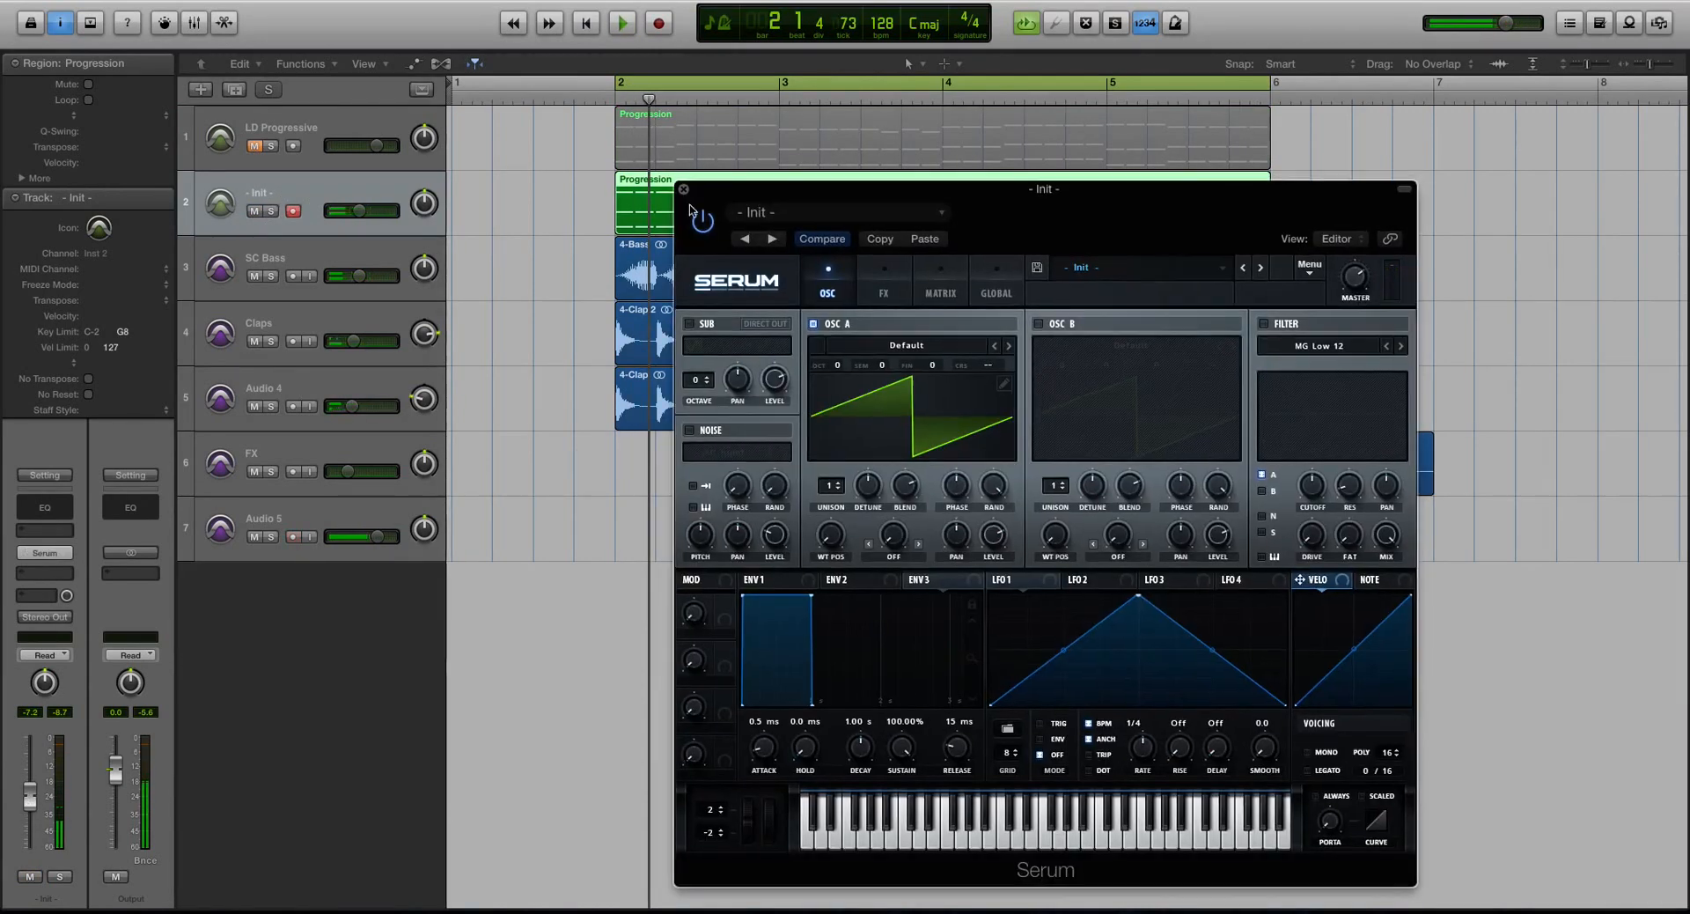
pyautogui.moveTo(689, 210); pyautogui.dragTo(566, 249)
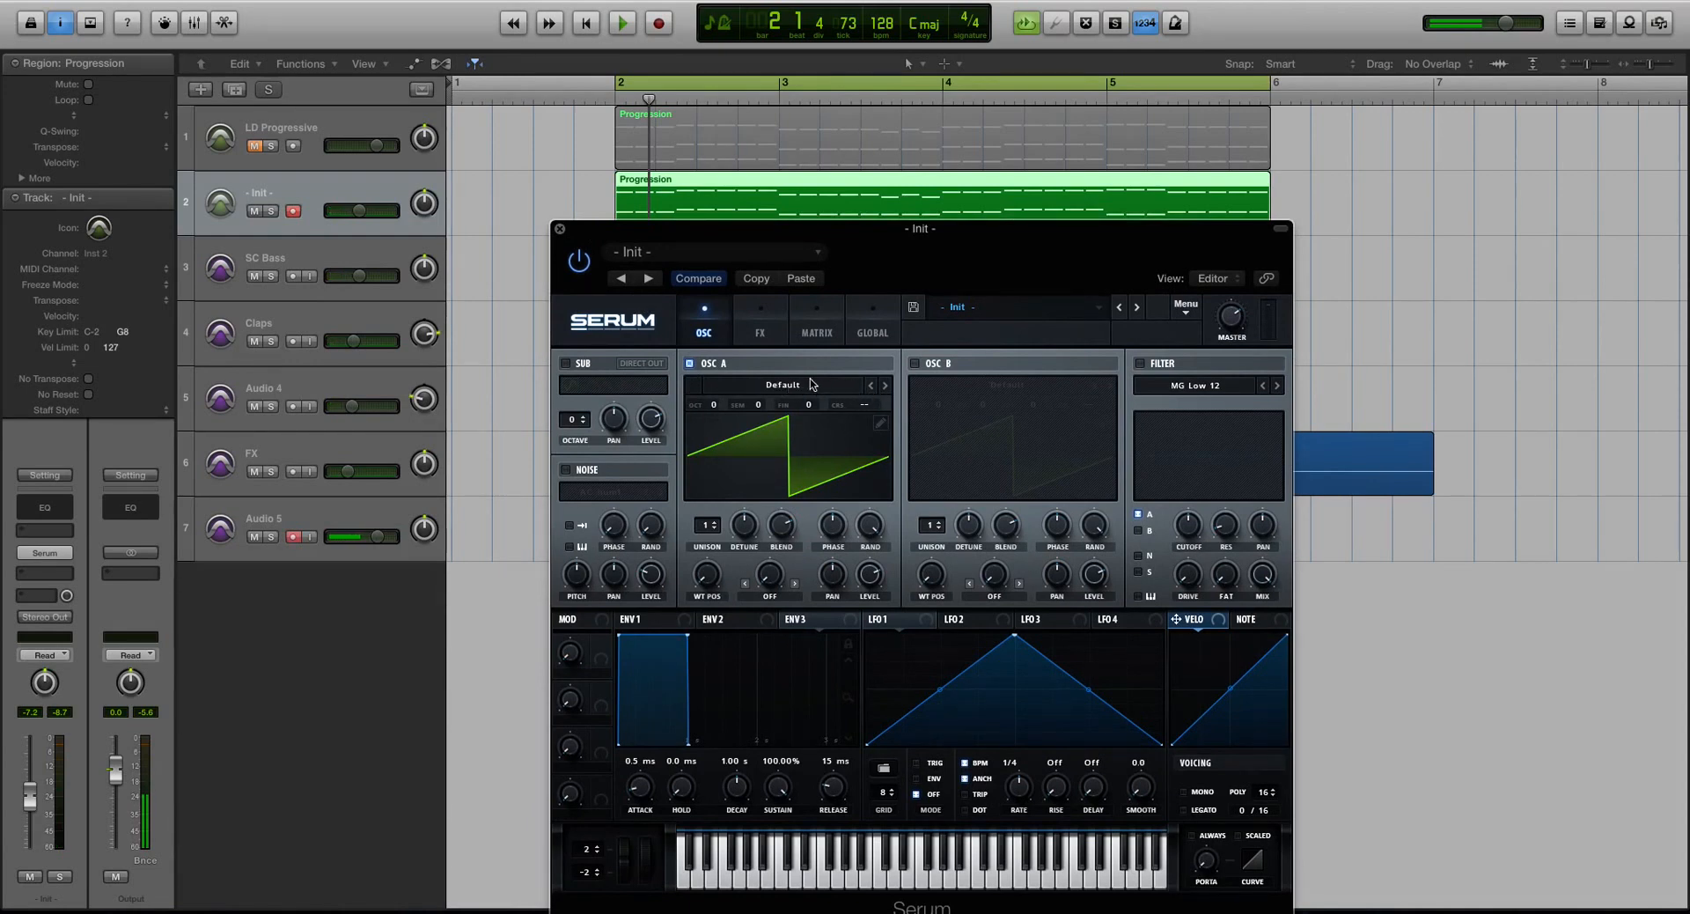
# - Apply the "square" single-cycle formula to oscillator A in the wavetable editor and close the editor
pyautogui.click(880, 423)
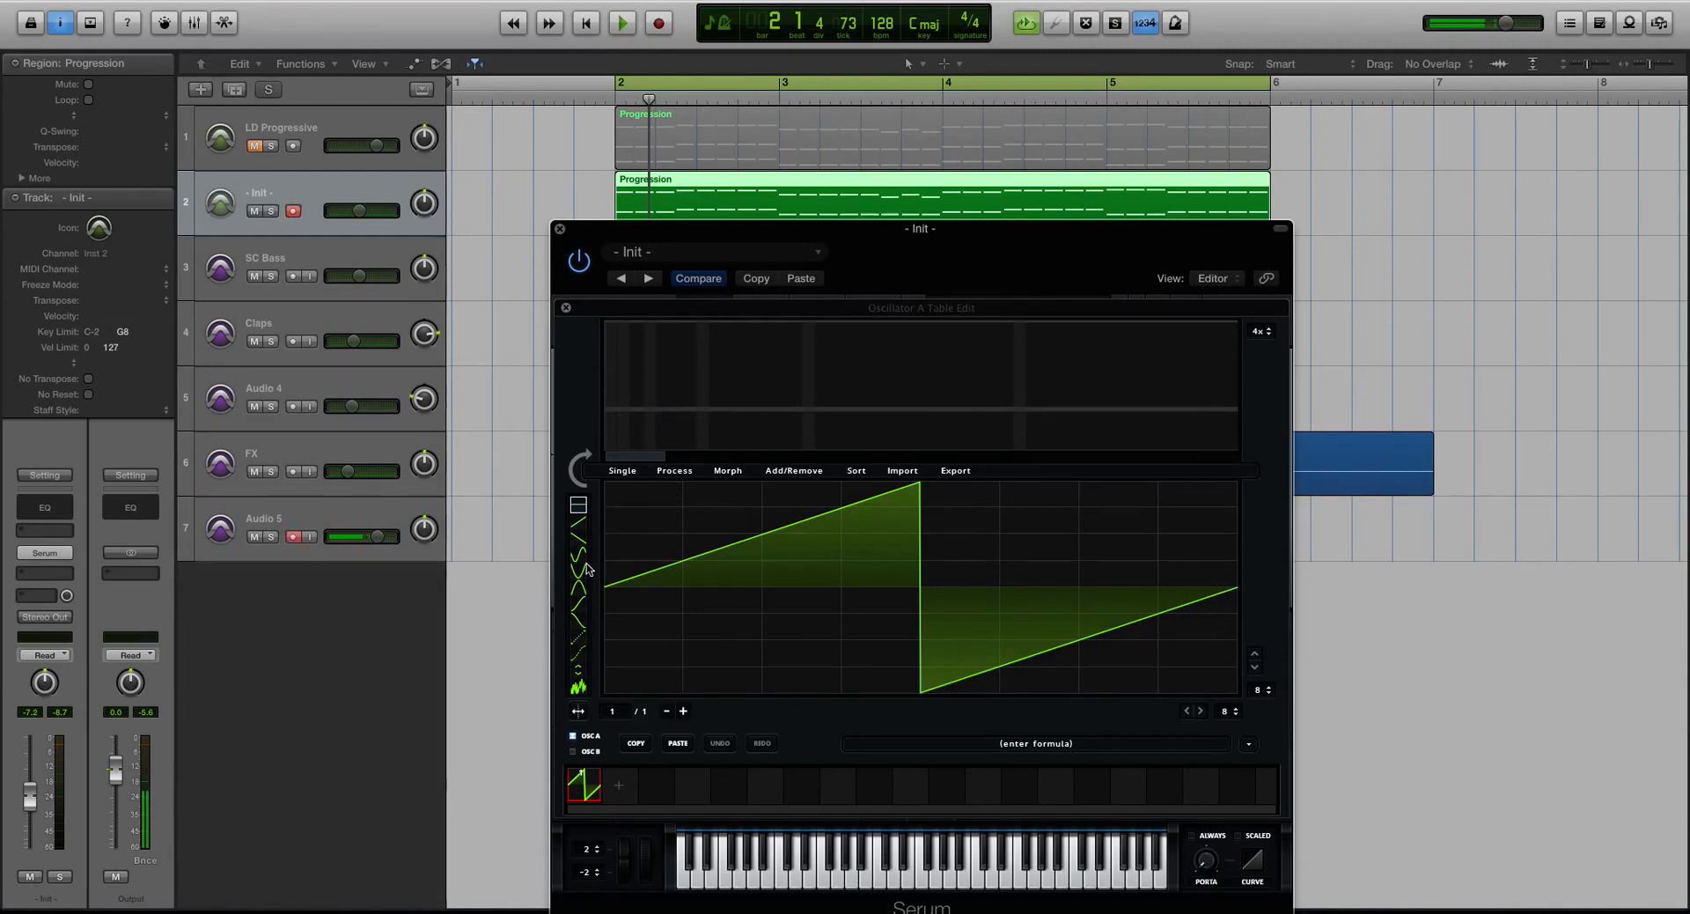
pyautogui.click(1249, 744)
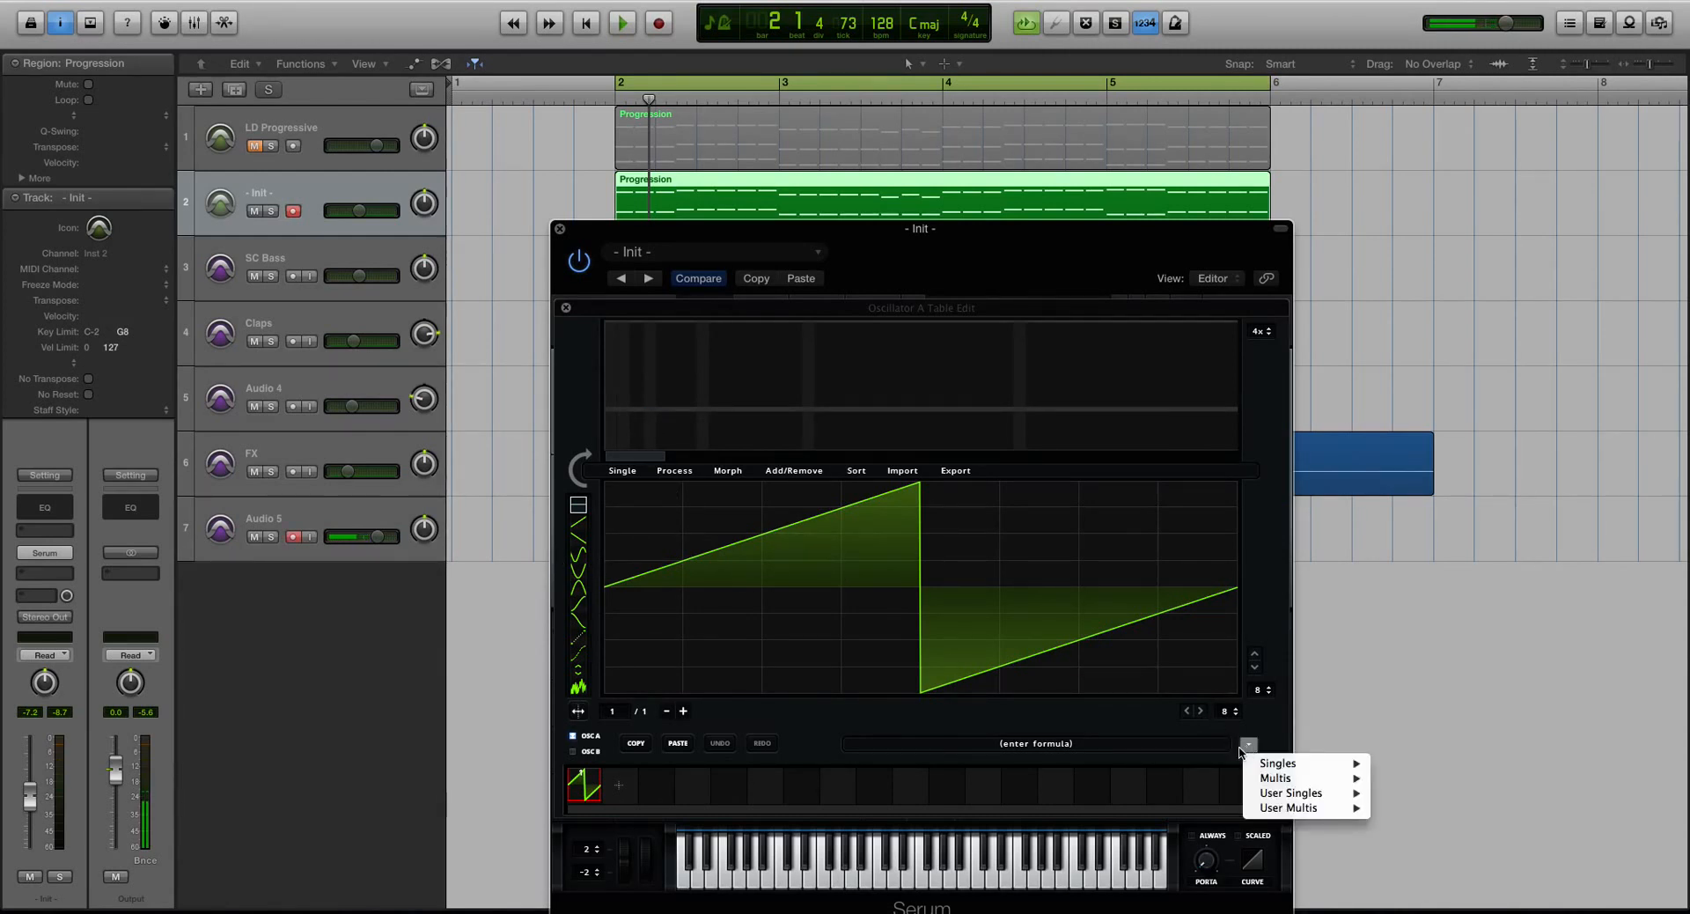
pyautogui.moveTo(1253, 766)
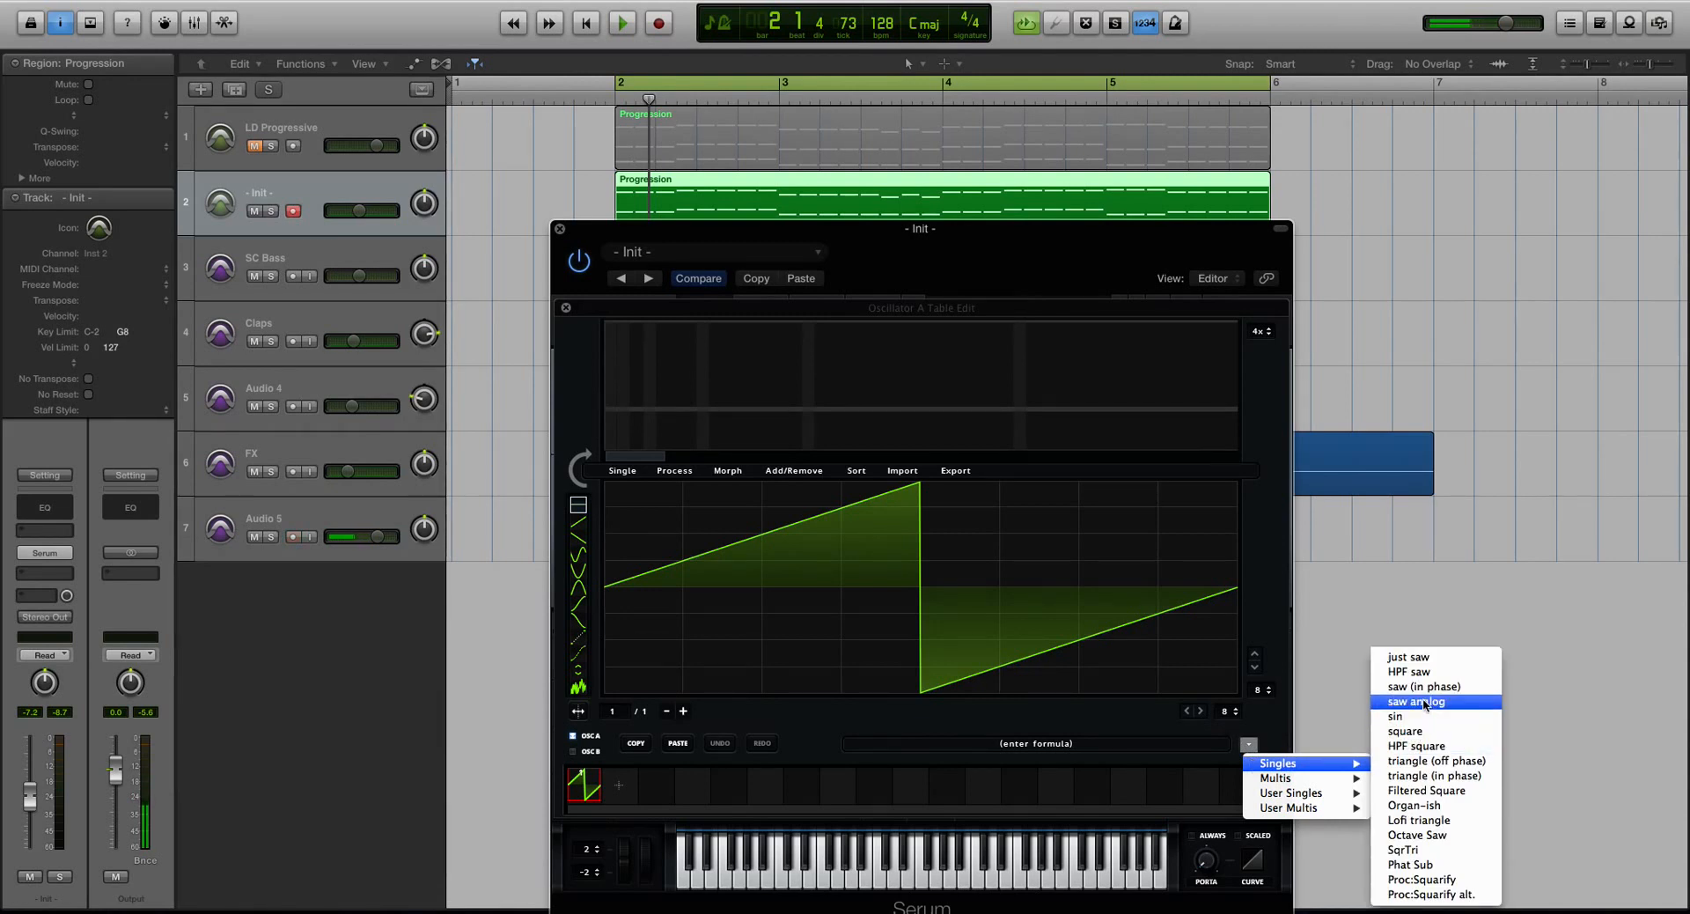
pyautogui.click(1455, 732)
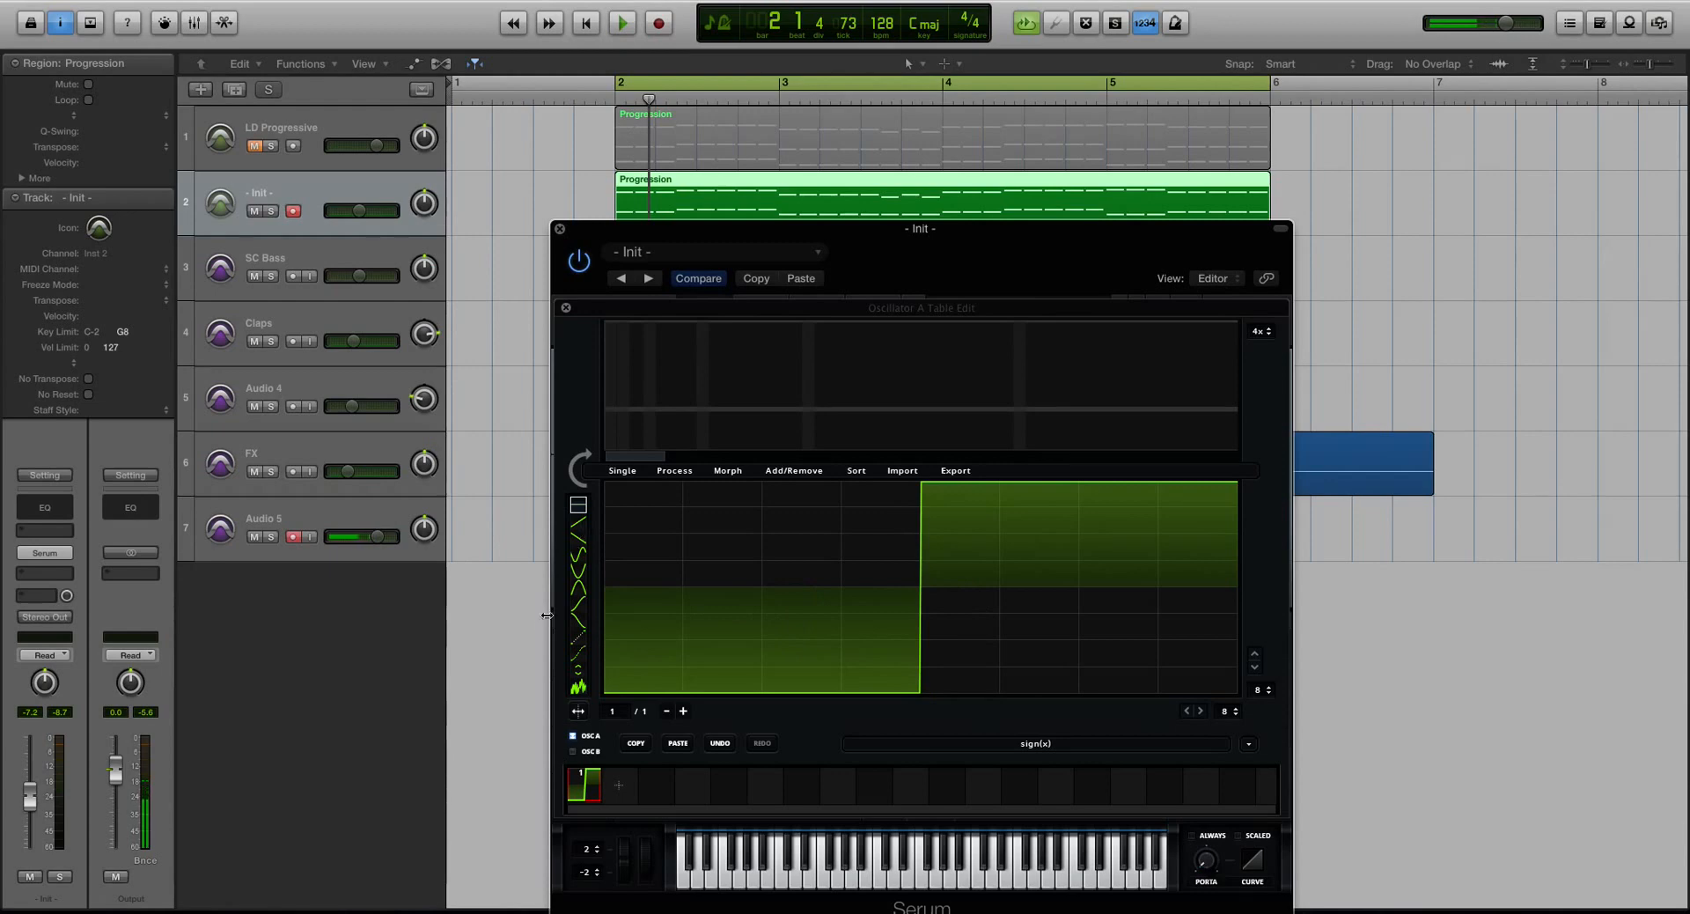
pyautogui.click(566, 307)
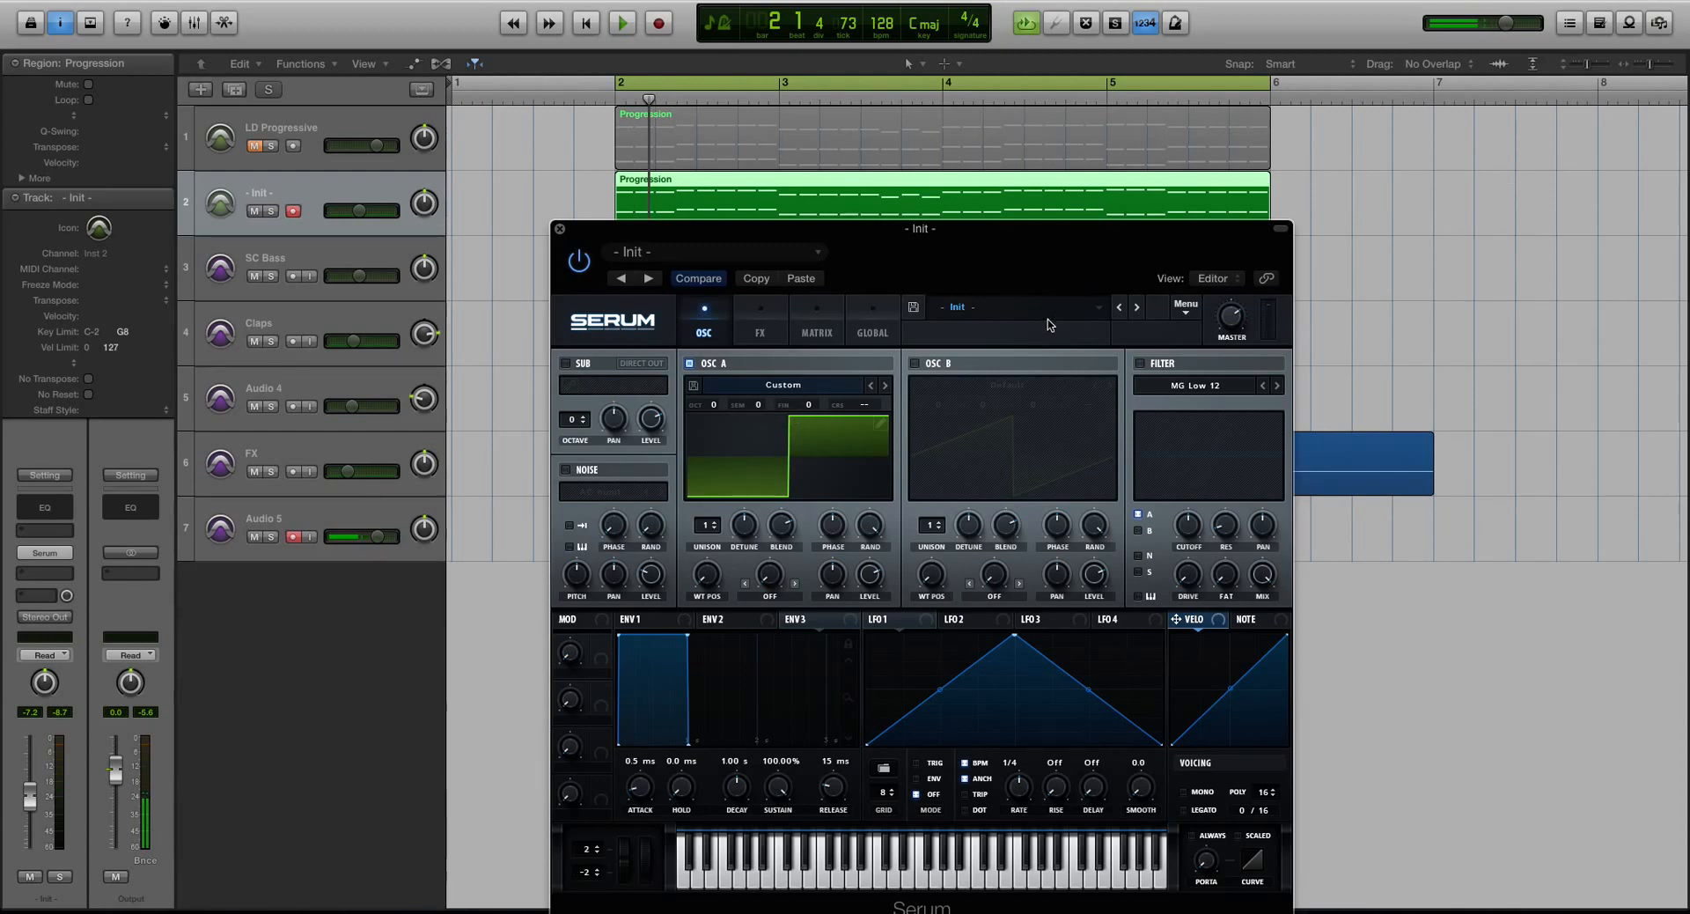
# - Show the Serum Presets folder, look at the User folder inside Tables, and close the file window
pyautogui.click(1182, 310)
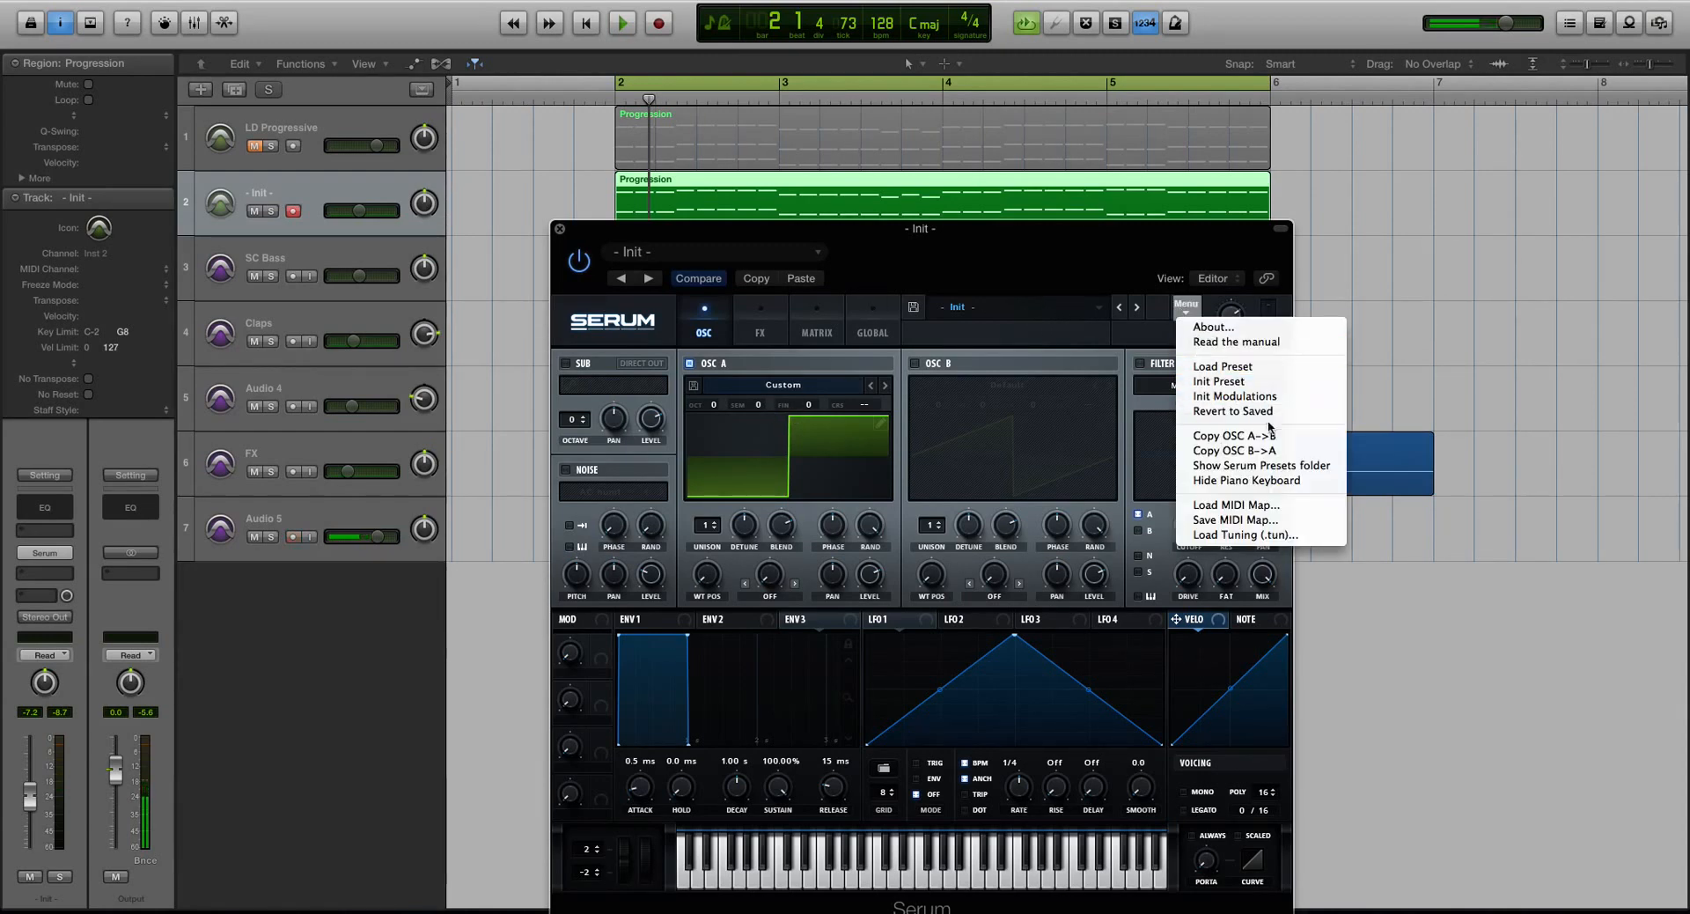
pyautogui.click(1277, 467)
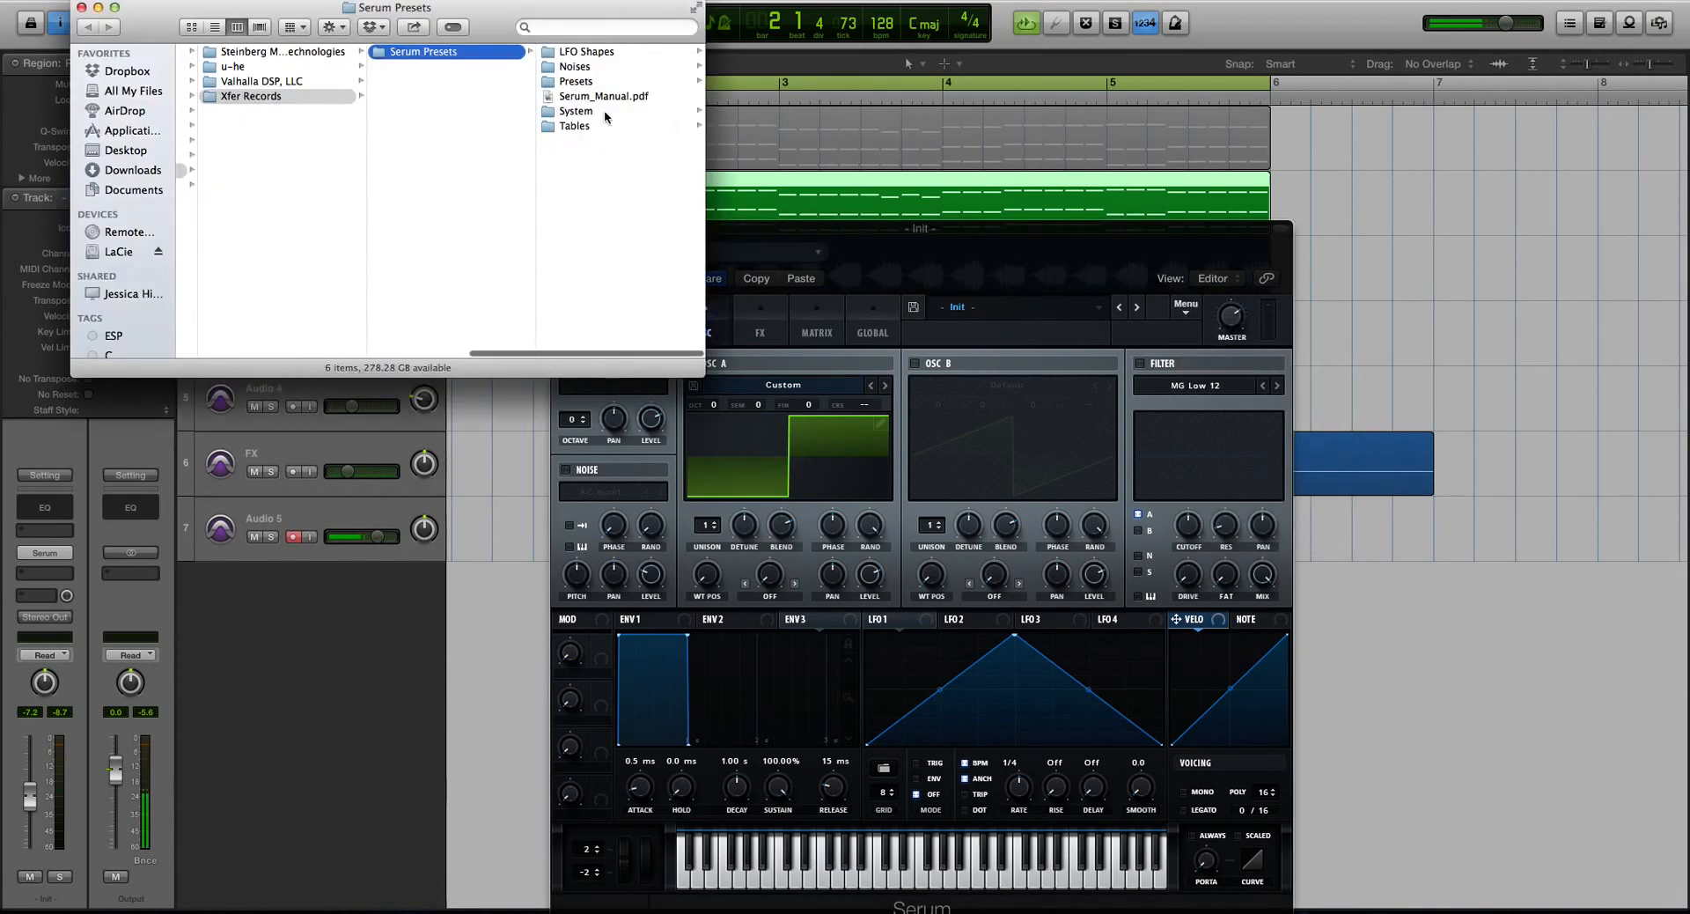
pyautogui.click(581, 125)
pyautogui.click(606, 260)
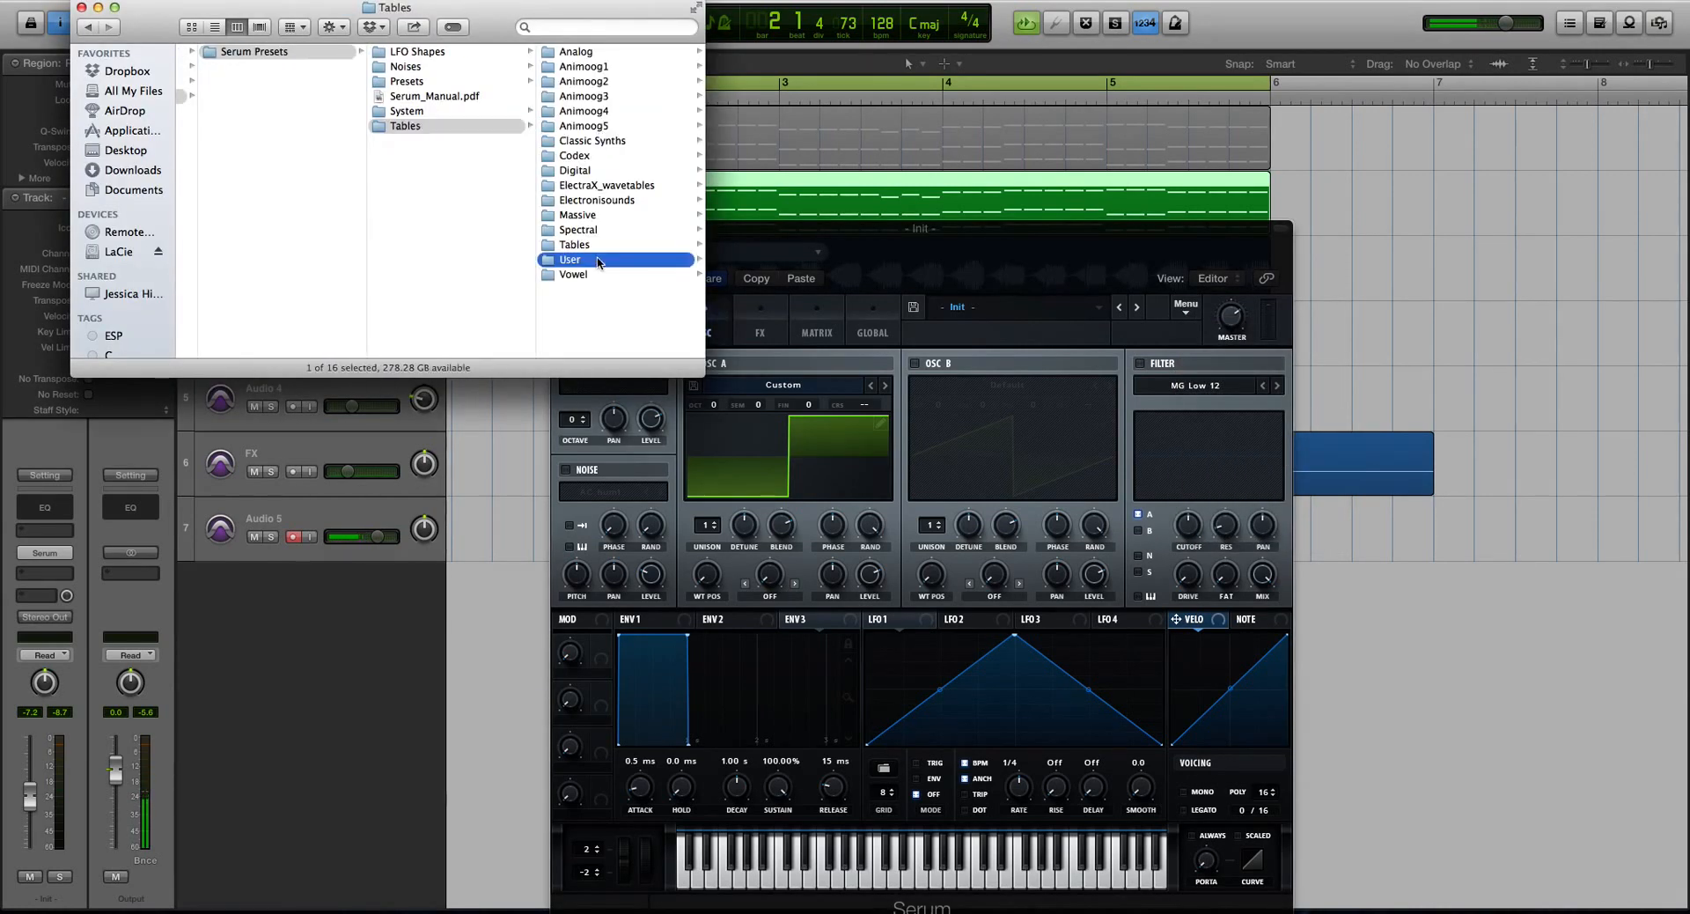
pyautogui.click(77, 7)
# - Load the user wavetable Edge Pulse into oscillator A and, during playback, lower the Init track's volume to -13.6 dB
pyautogui.click(795, 387)
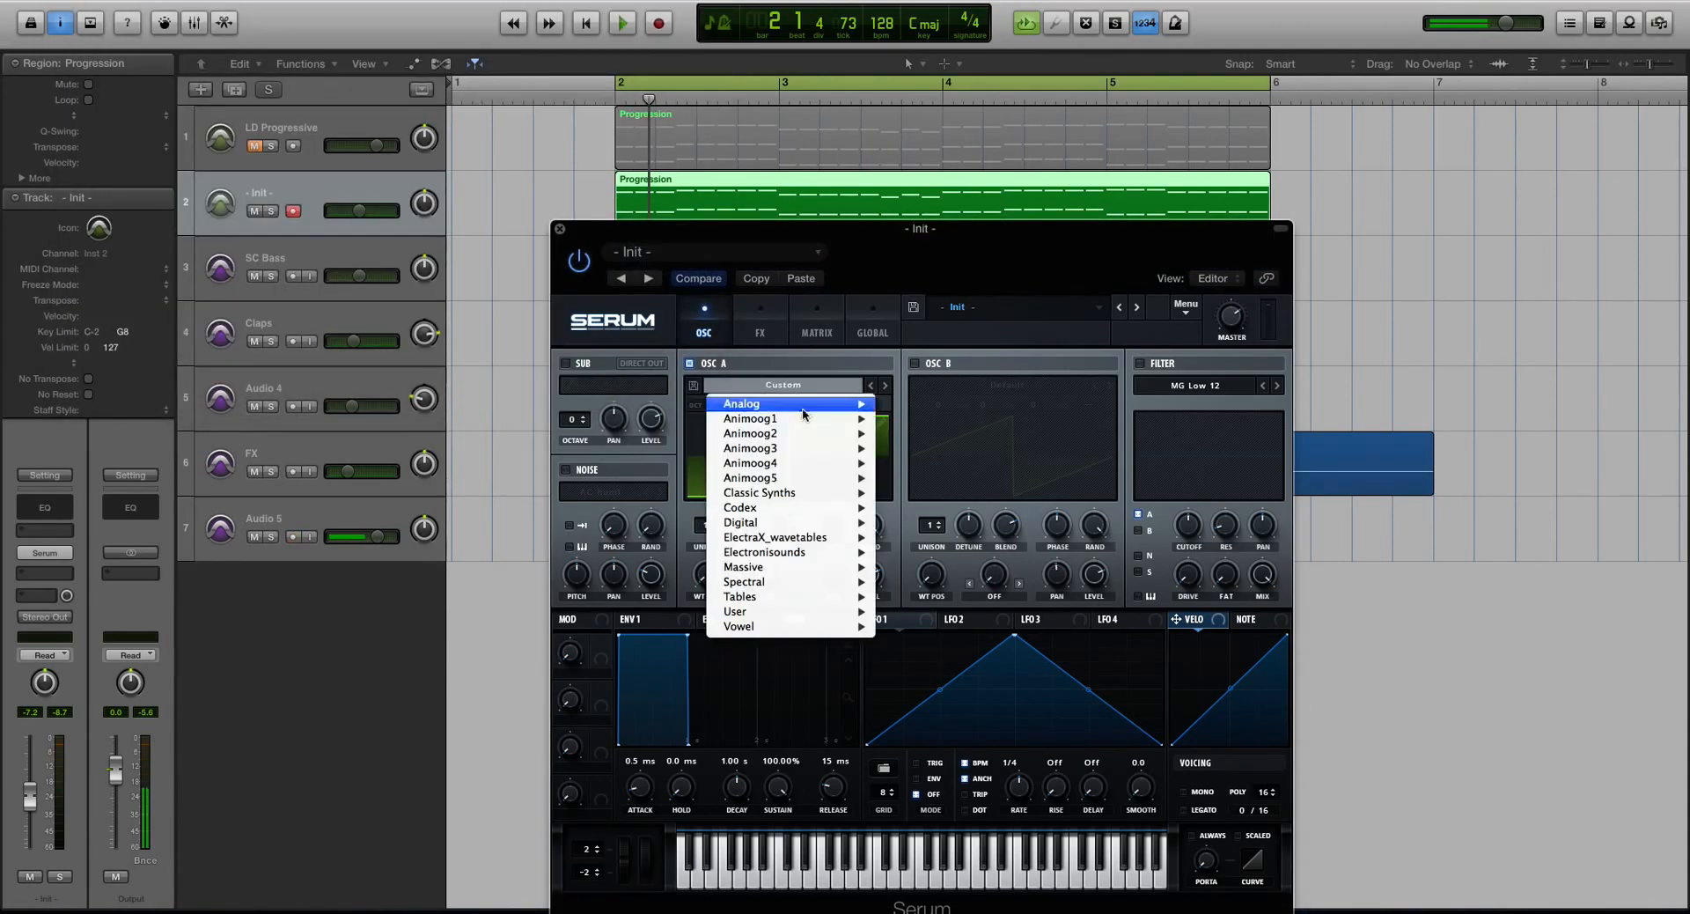
pyautogui.moveTo(841, 612)
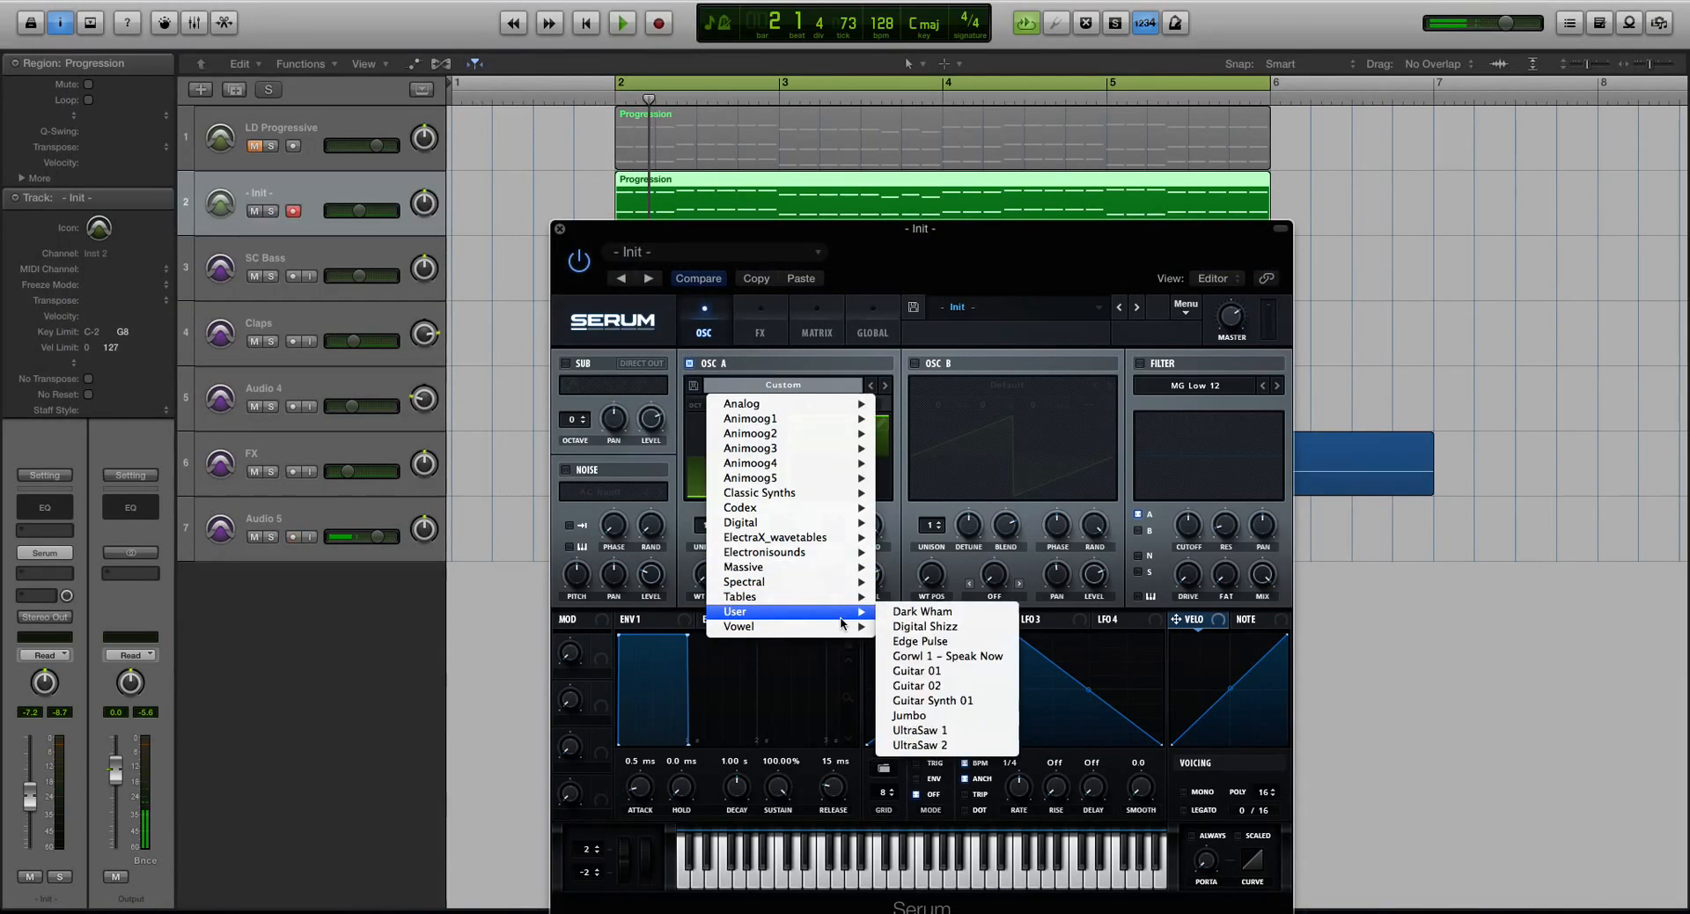
pyautogui.click(954, 642)
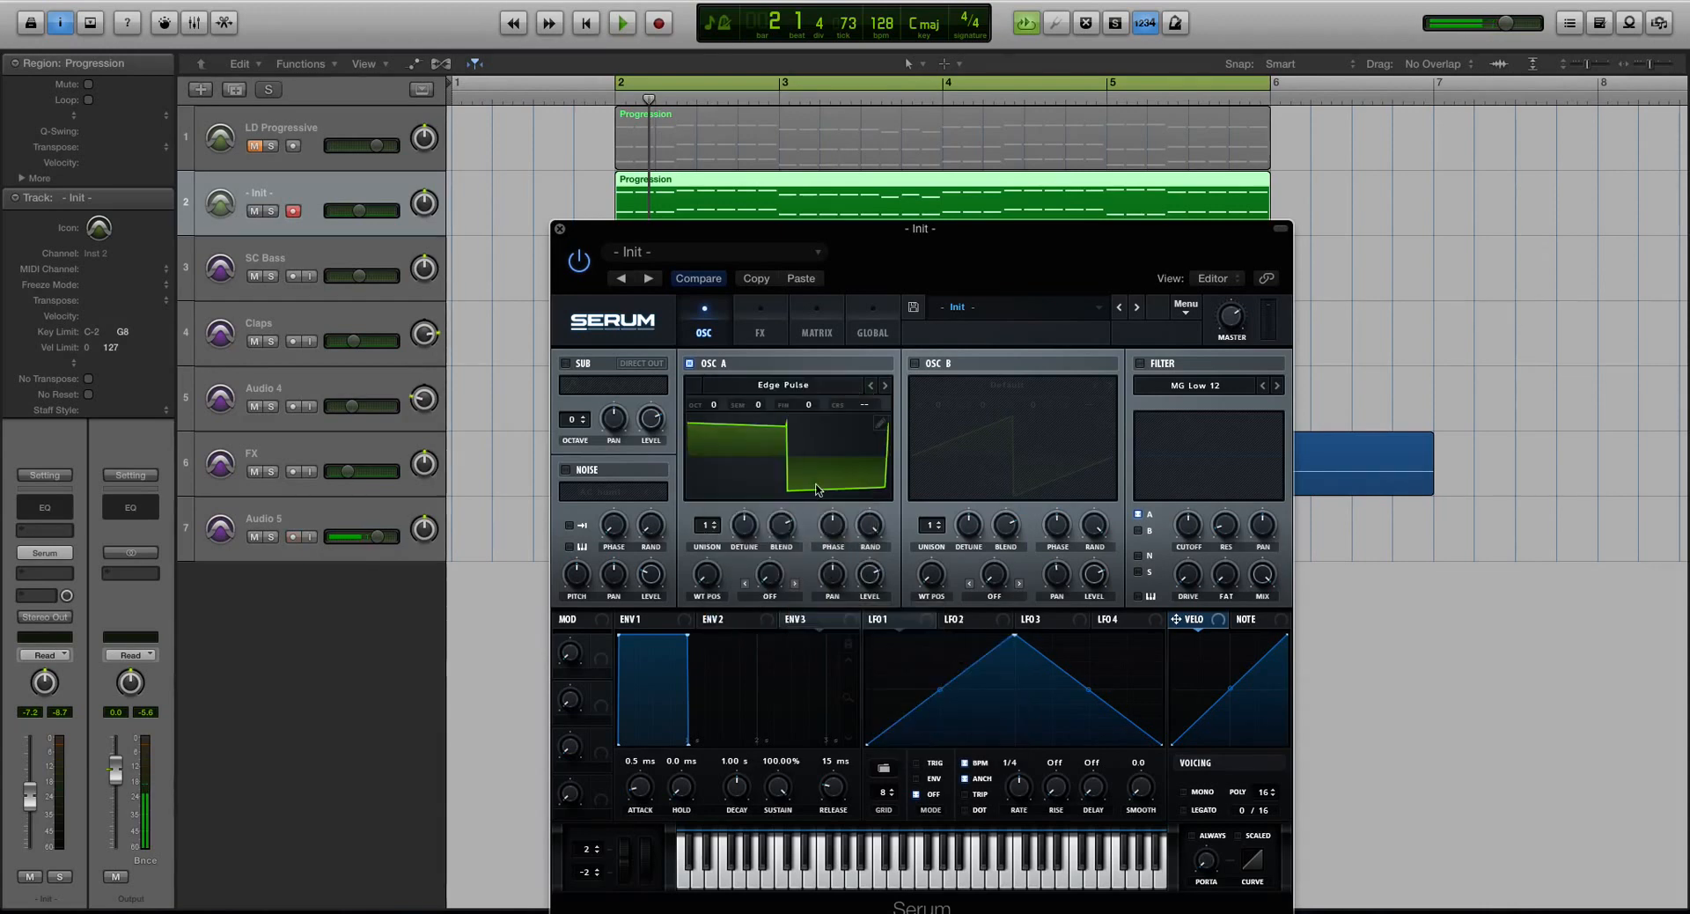
pyautogui.press('space')
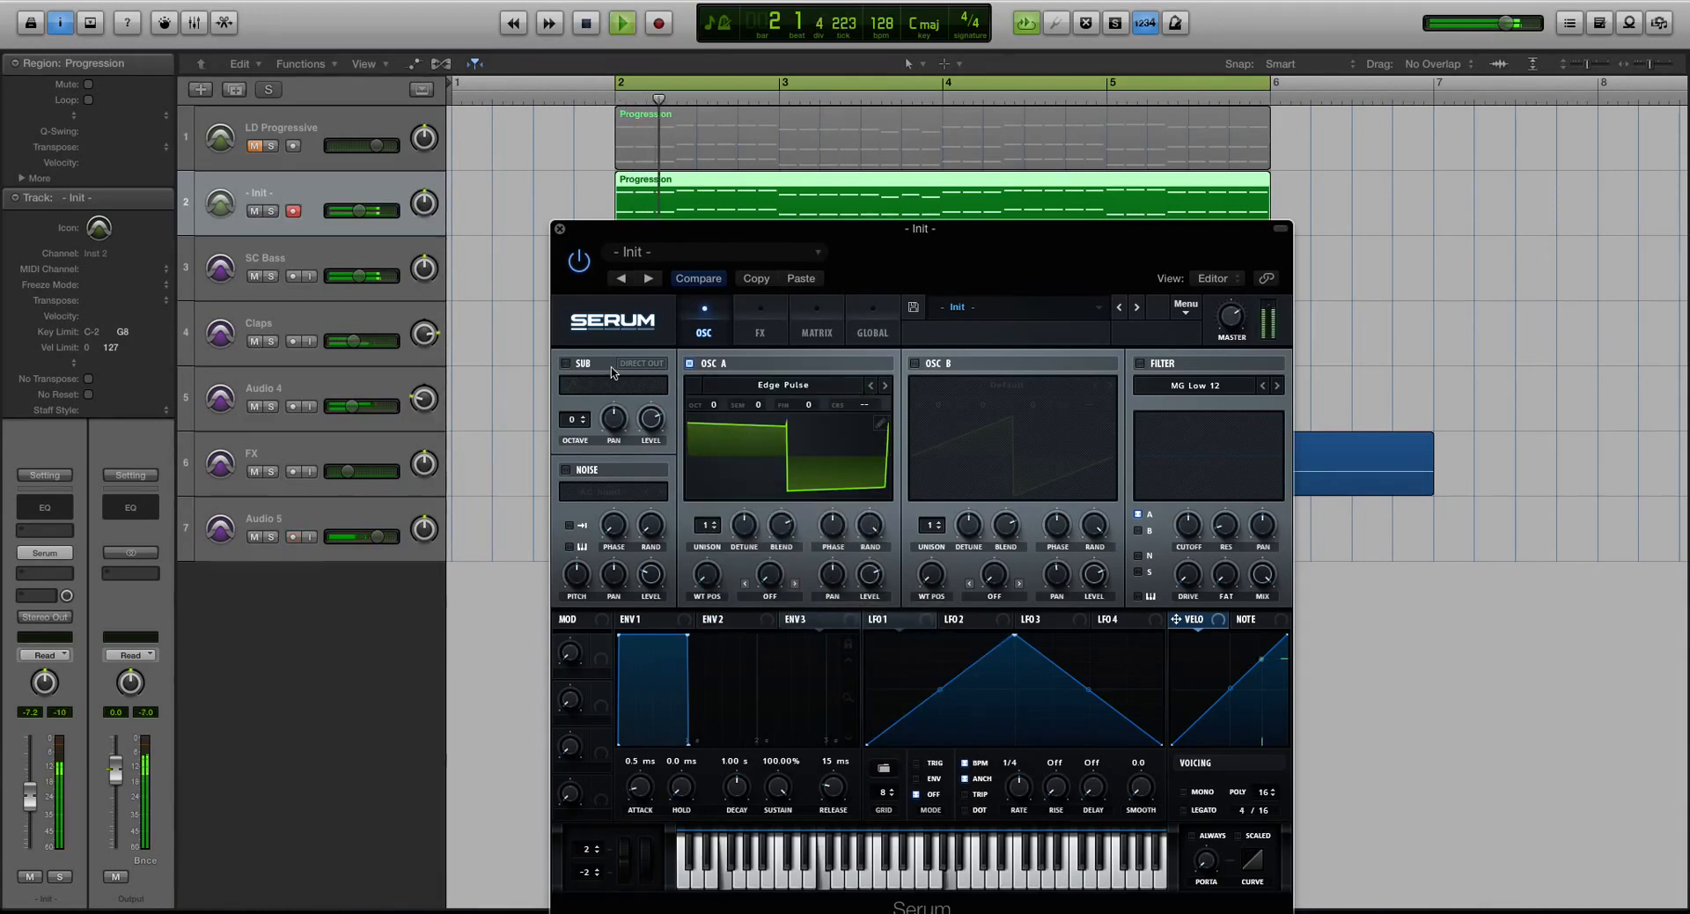
pyautogui.moveTo(358, 211); pyautogui.dragTo(328, 216)
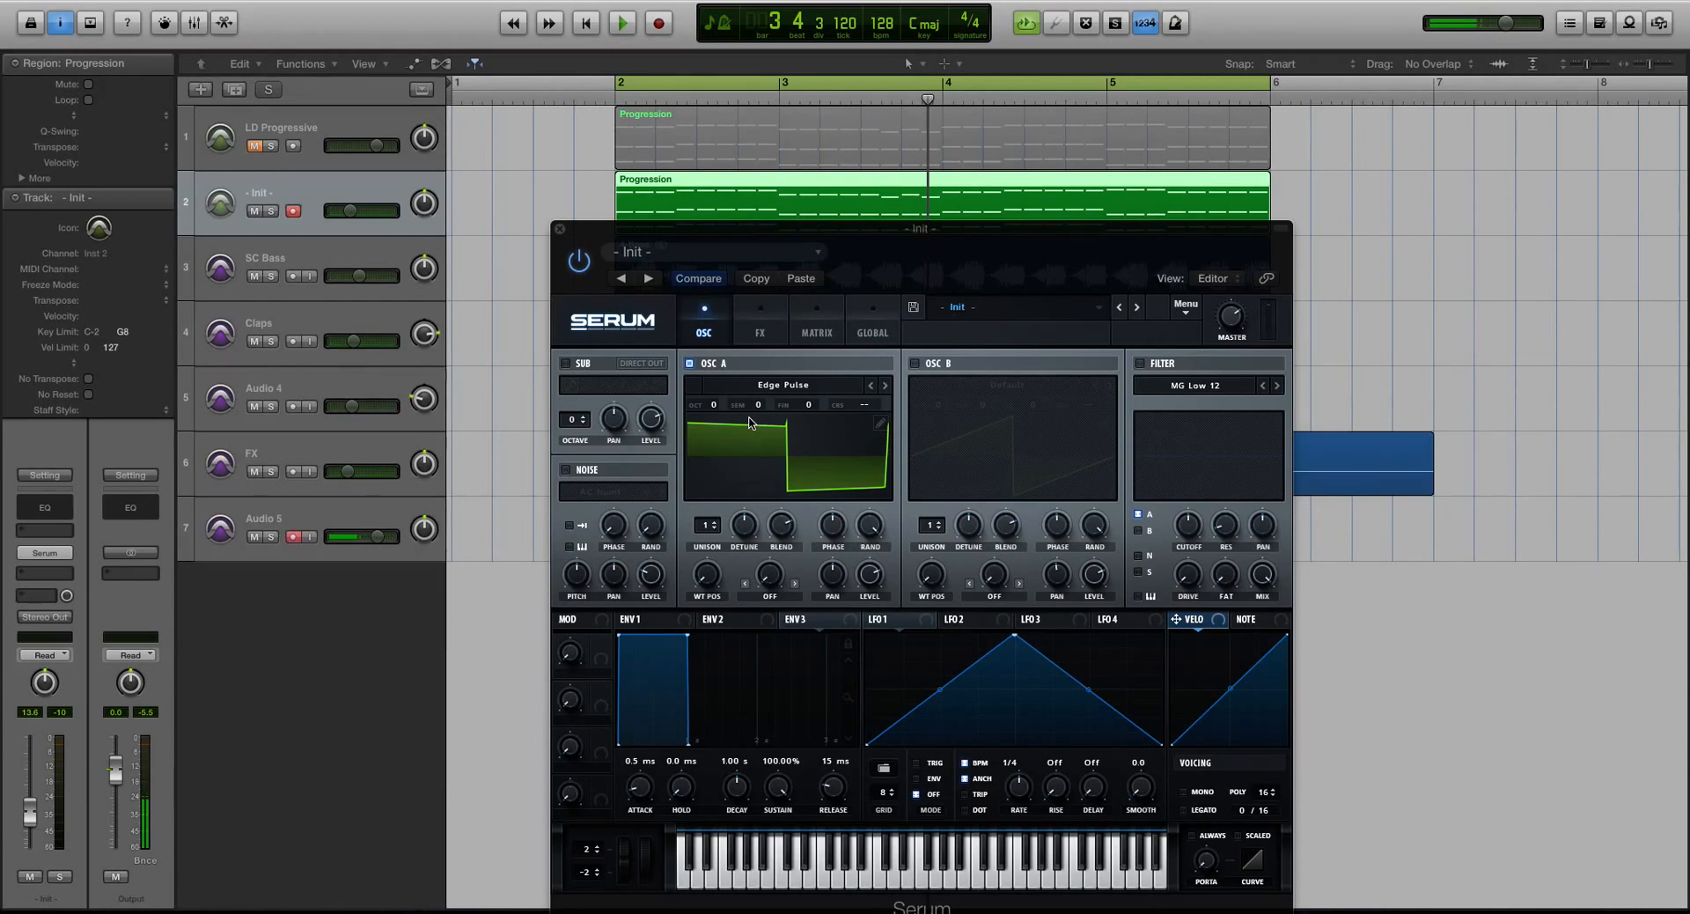
# - Set oscillator A's wavetable position to 110, stop playback, and set its warp mode to PWM
pyautogui.moveTo(709, 572)
pyautogui.mouseDown()
pyautogui.moveTo(721, 527)
pyautogui.moveTo(707, 519)
pyautogui.moveTo(712, 546)
pyautogui.mouseUp()
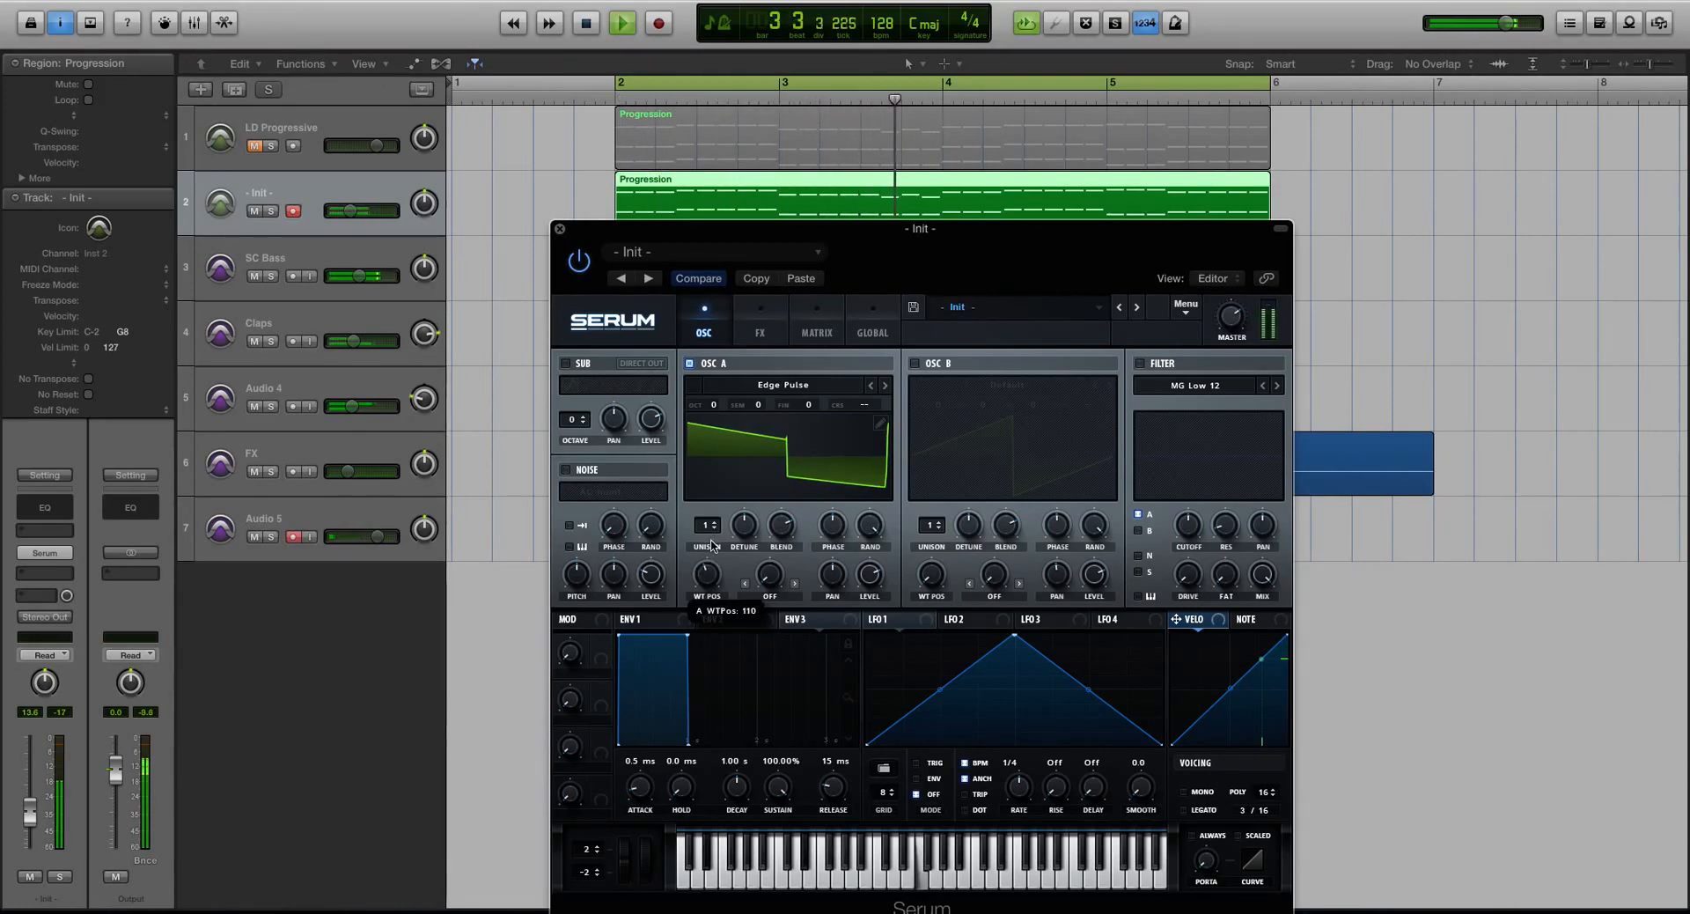
pyautogui.press('space')
pyautogui.click(783, 598)
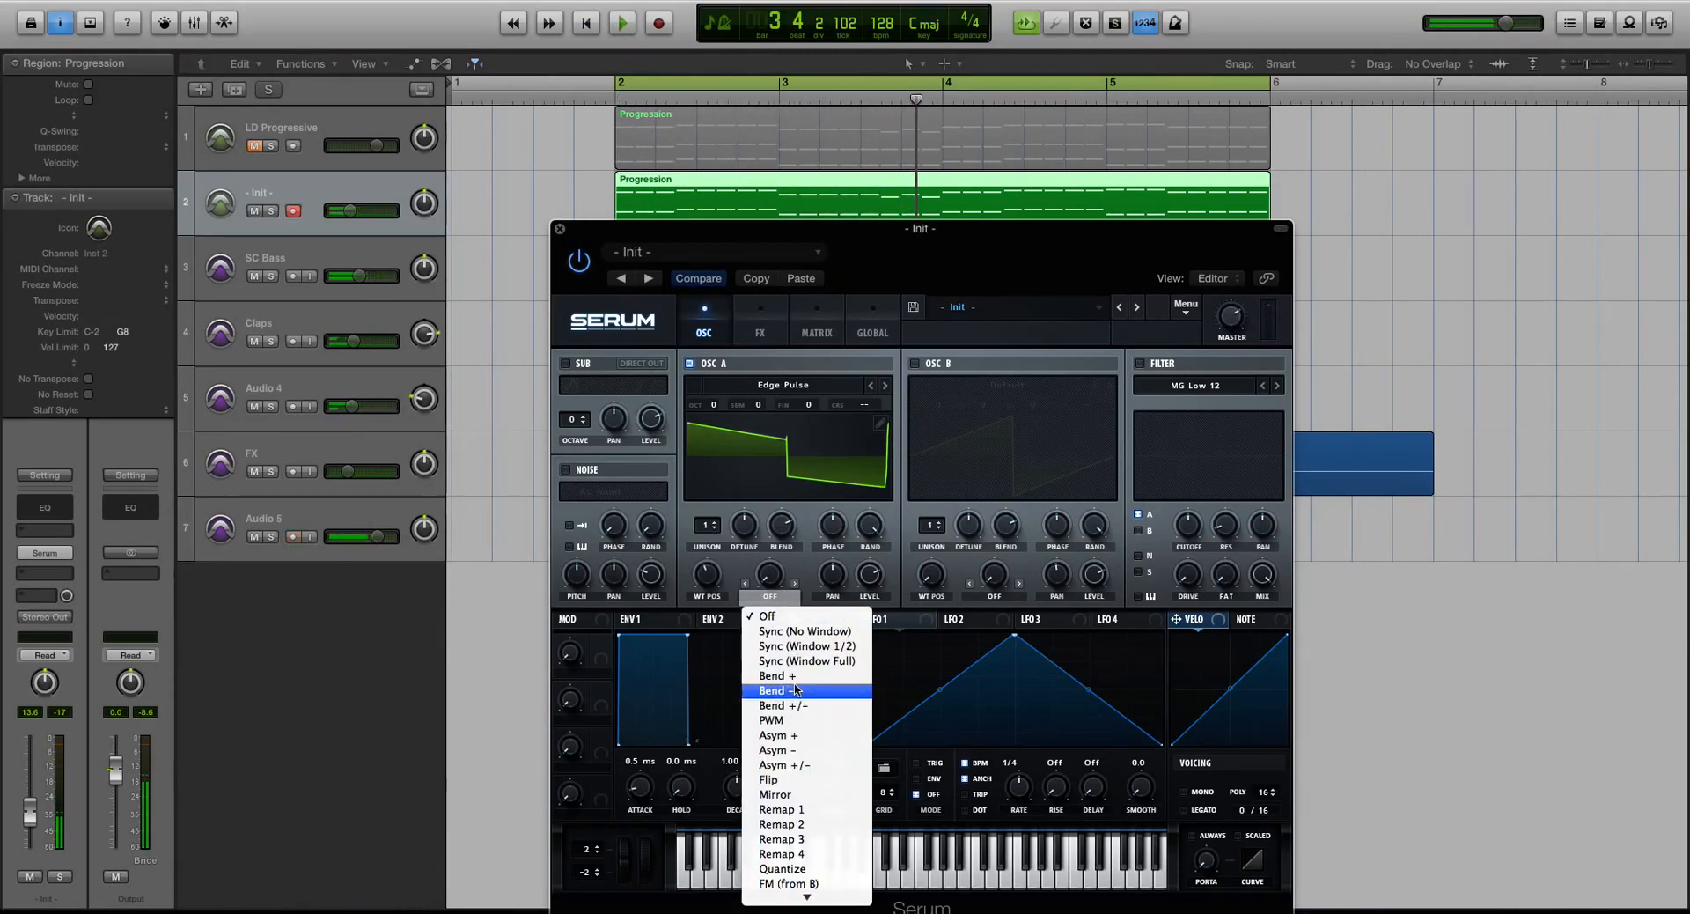
pyautogui.click(807, 721)
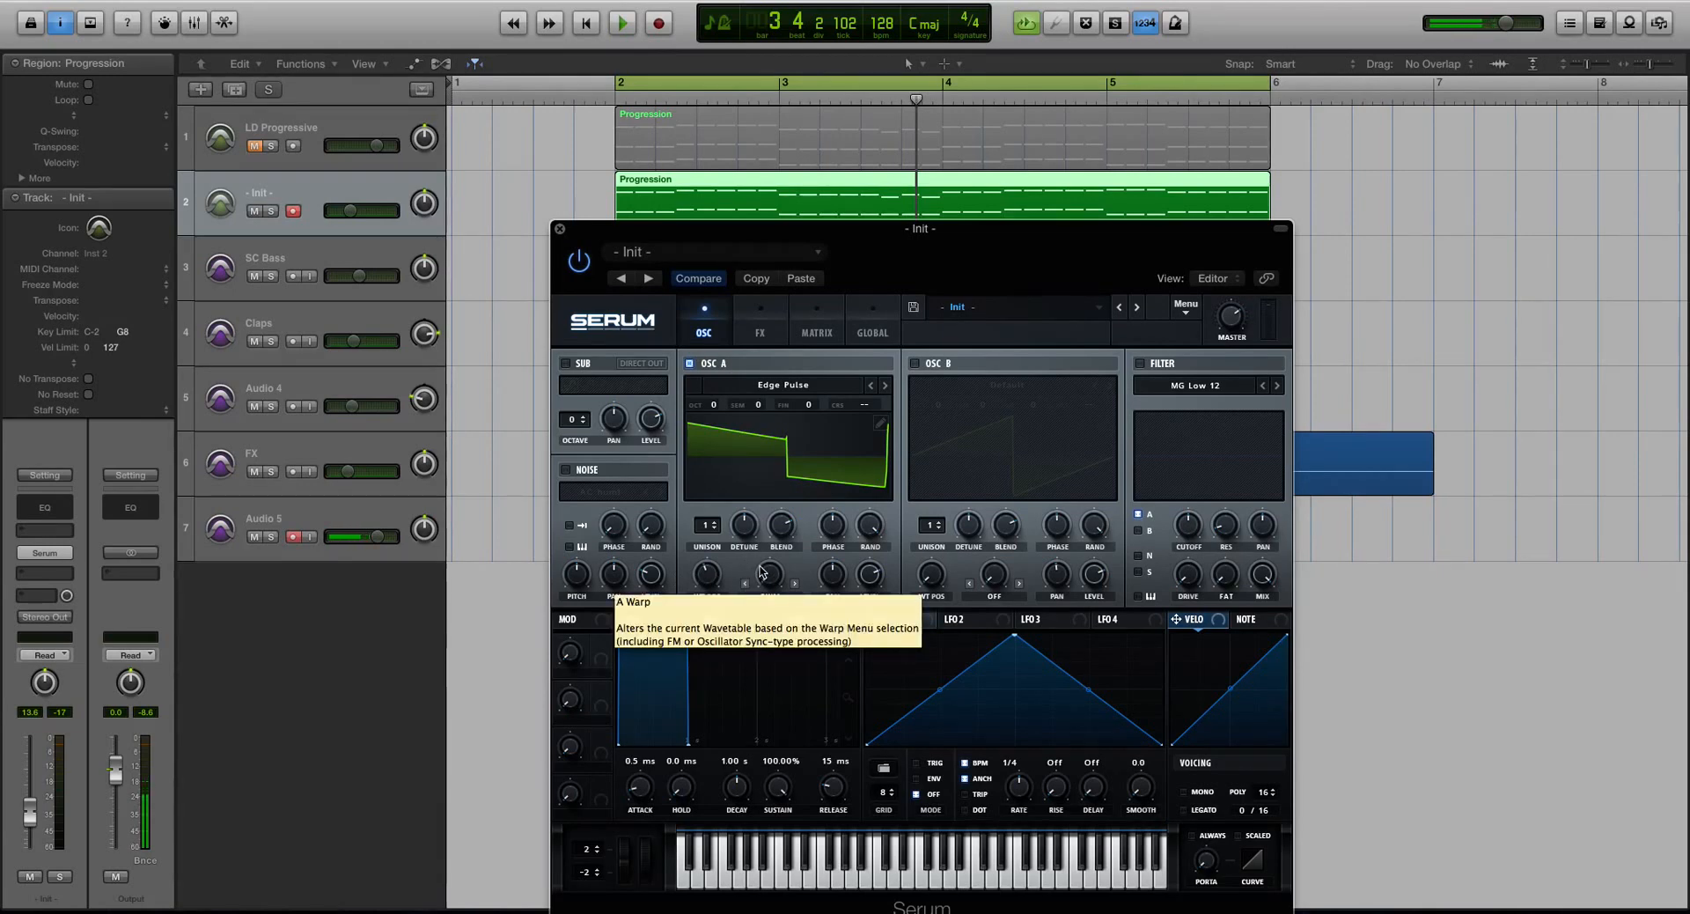
# - Enable the noise oscillator and load the AlphaNz noise from the Analog category
pyautogui.click(566, 470)
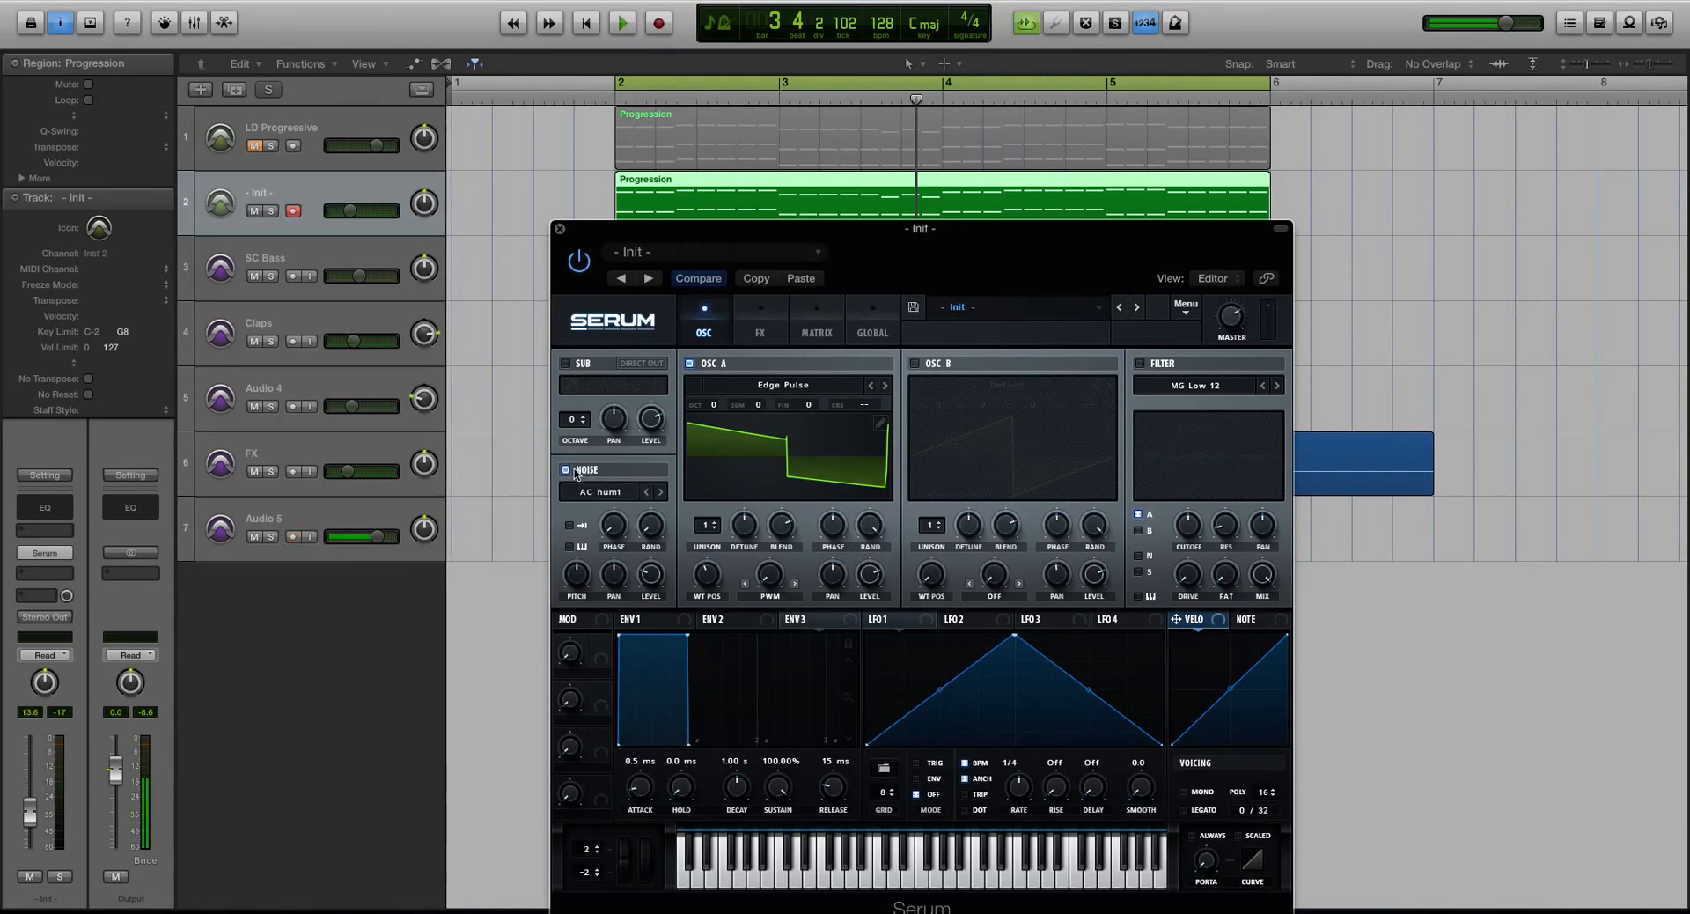
pyautogui.click(624, 491)
pyautogui.moveTo(622, 511)
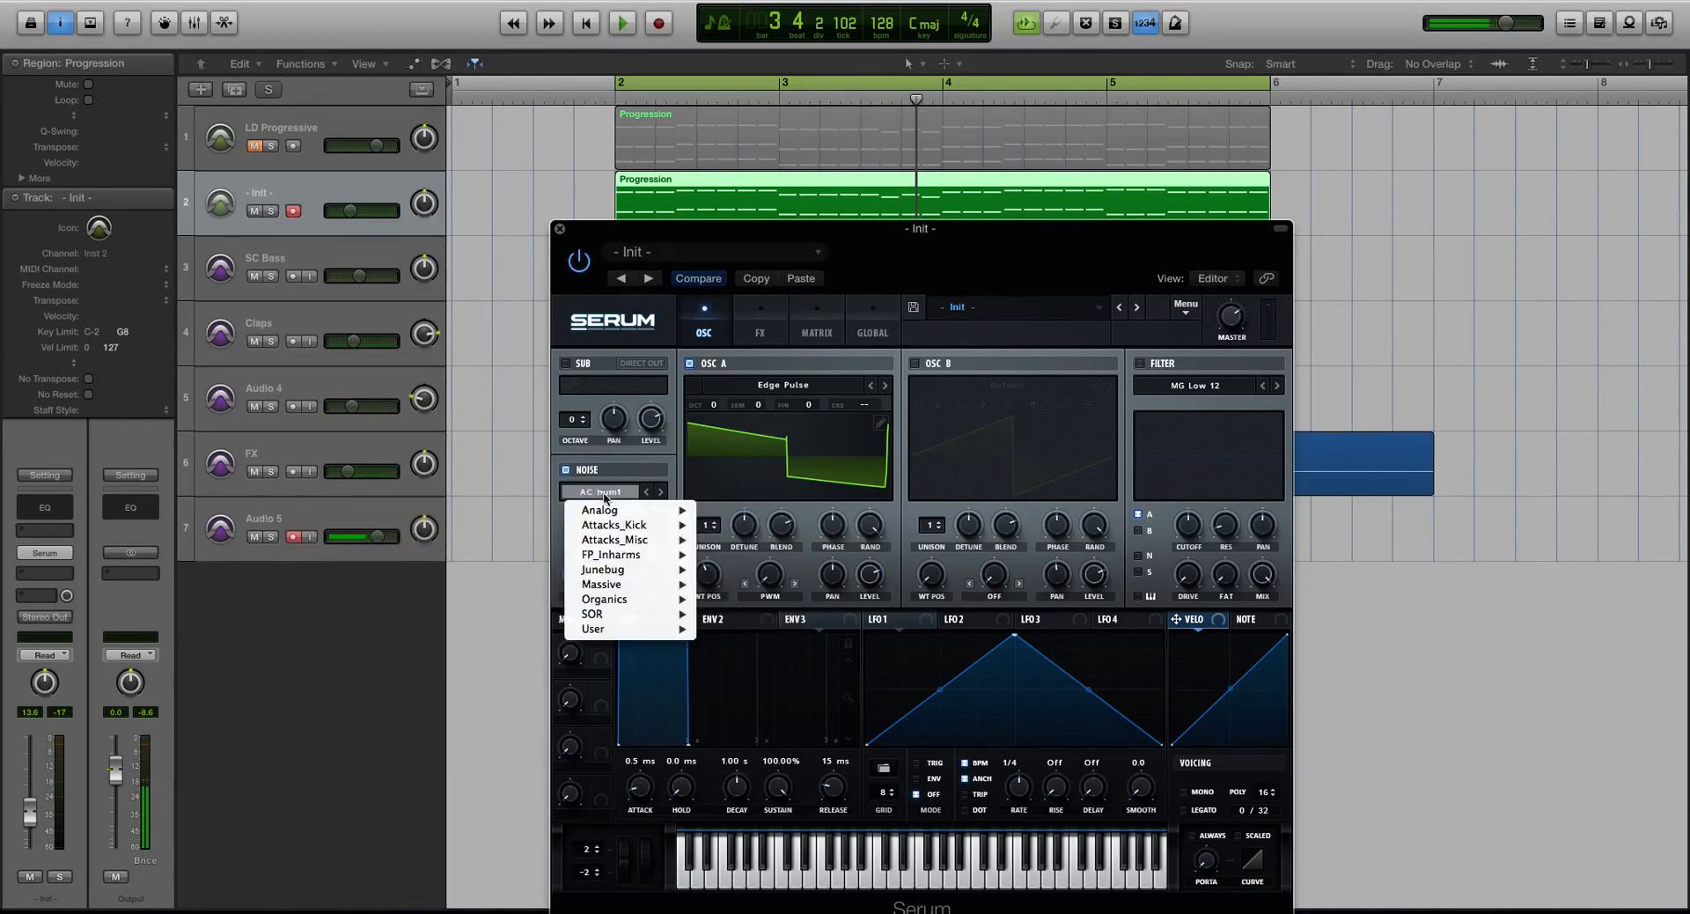
pyautogui.click(713, 511)
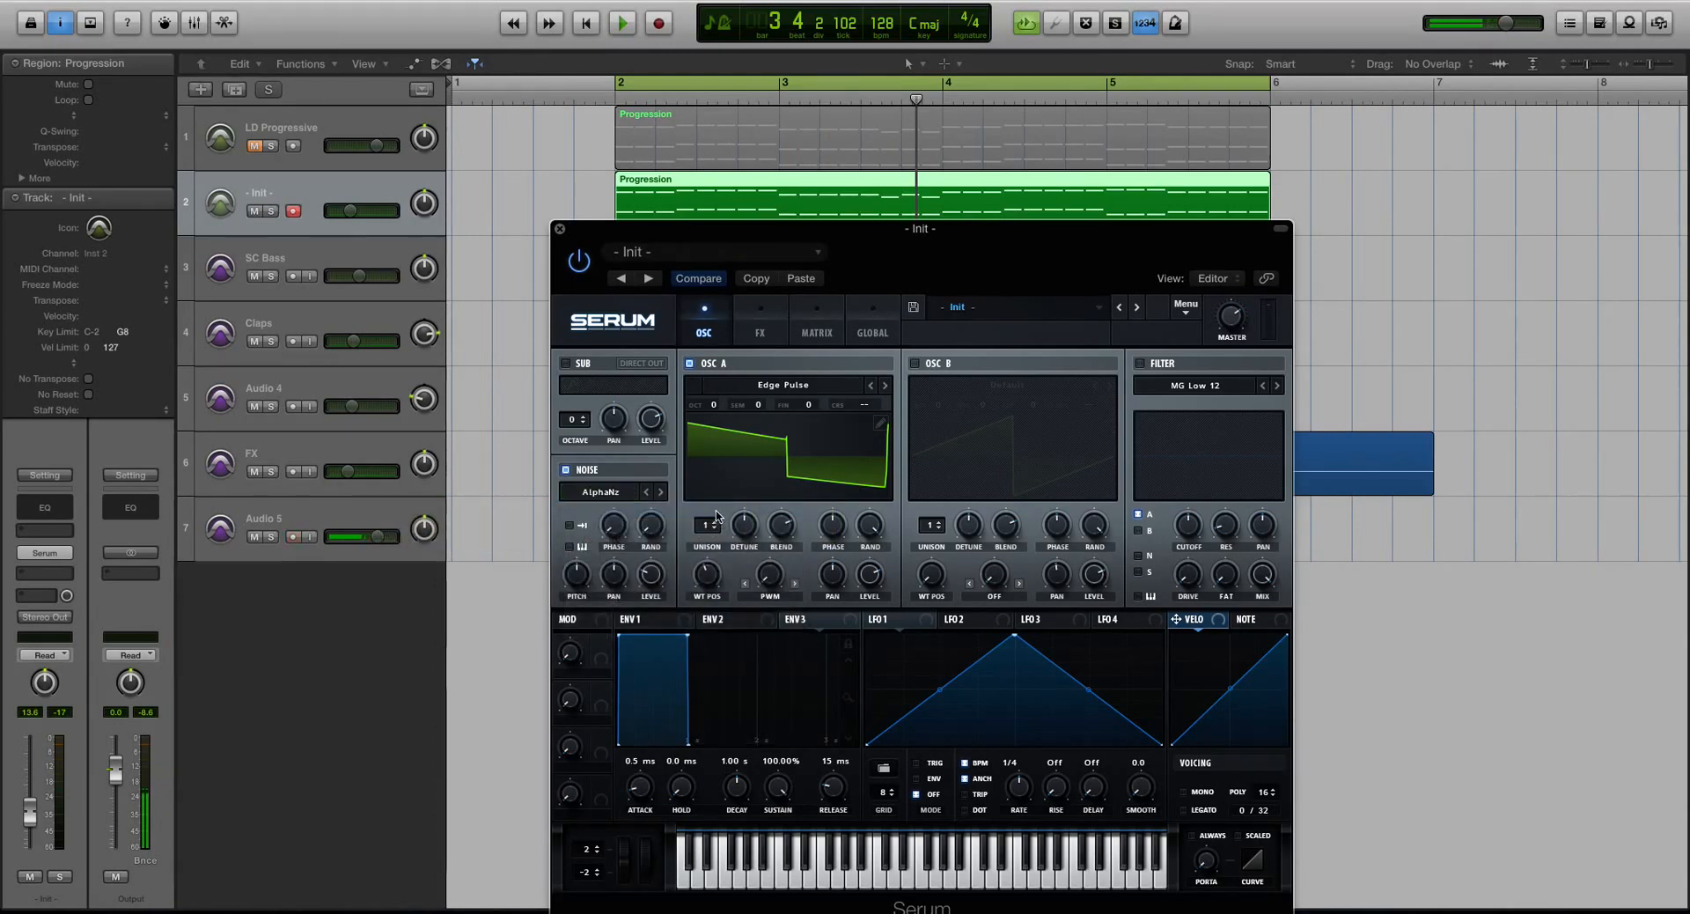
# - Audition the noise alone with oscillator A off and the Init track soloed, then restore oscillator A and unsolo the track
pyautogui.click(689, 363)
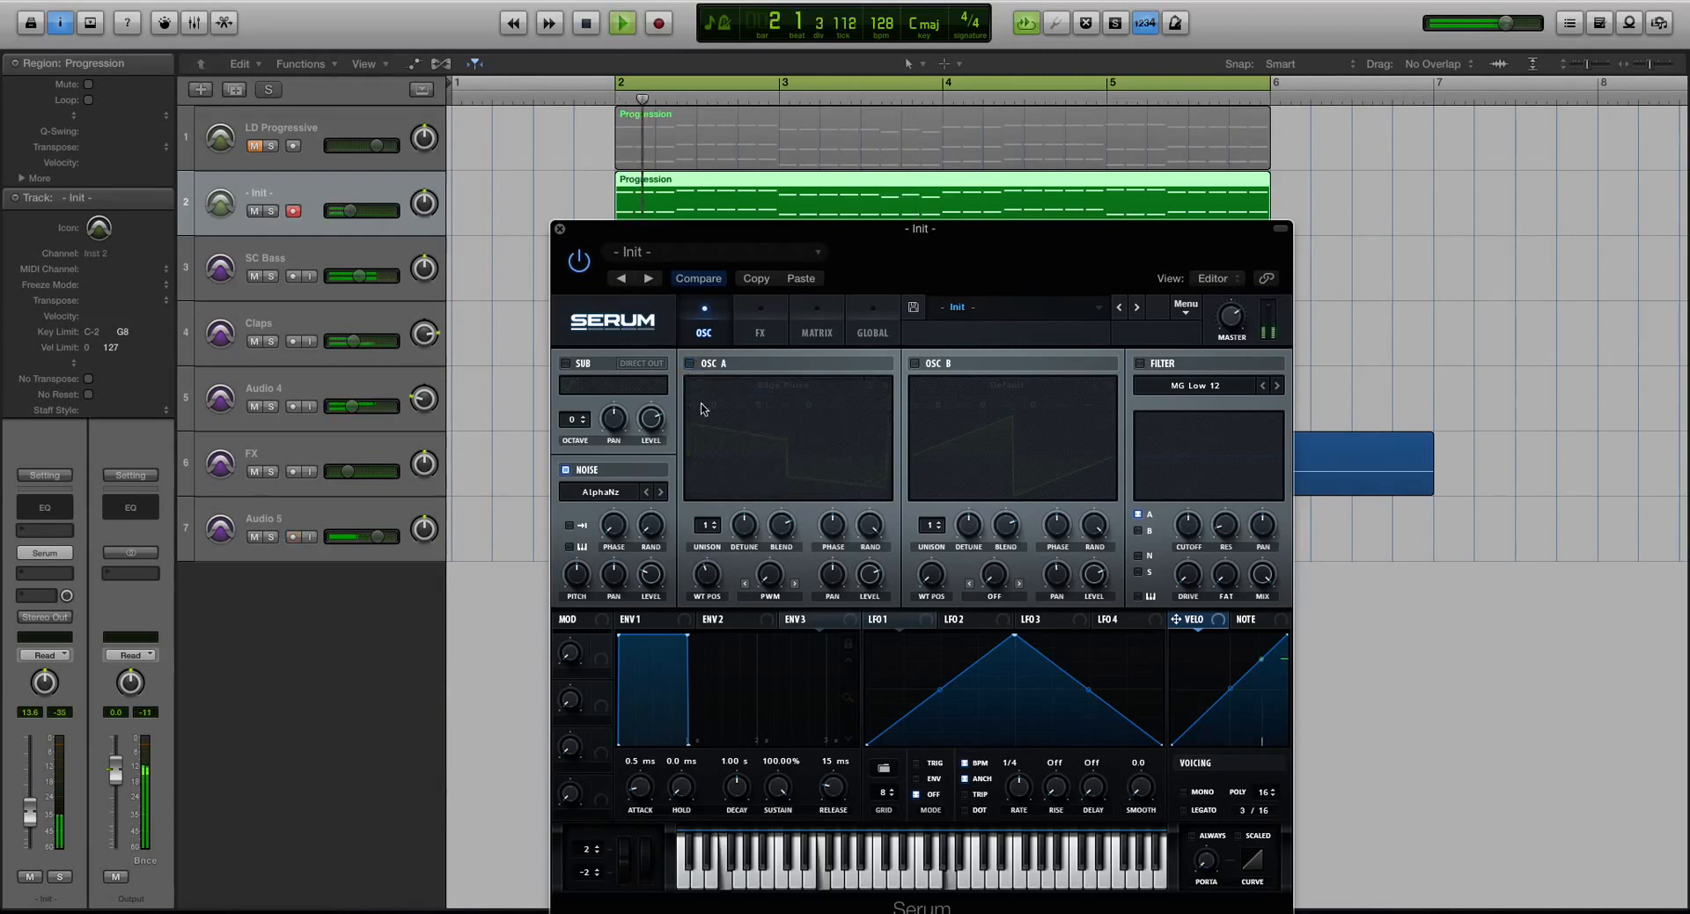
pyautogui.hotkey('ctrl', 's')
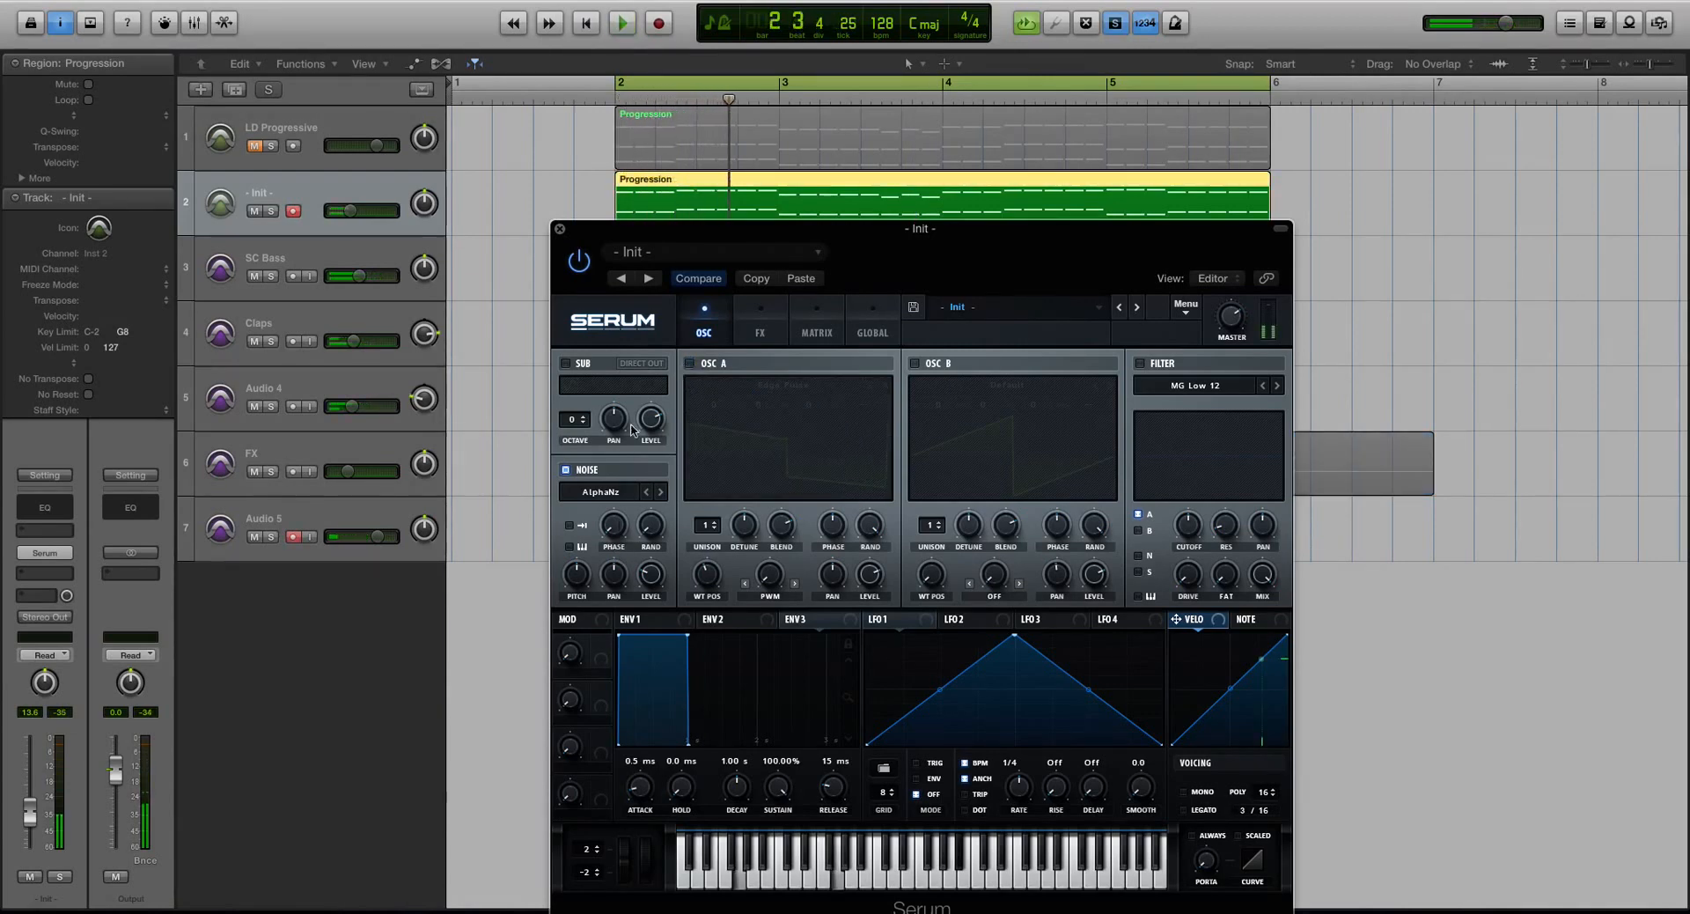
pyautogui.click(690, 363)
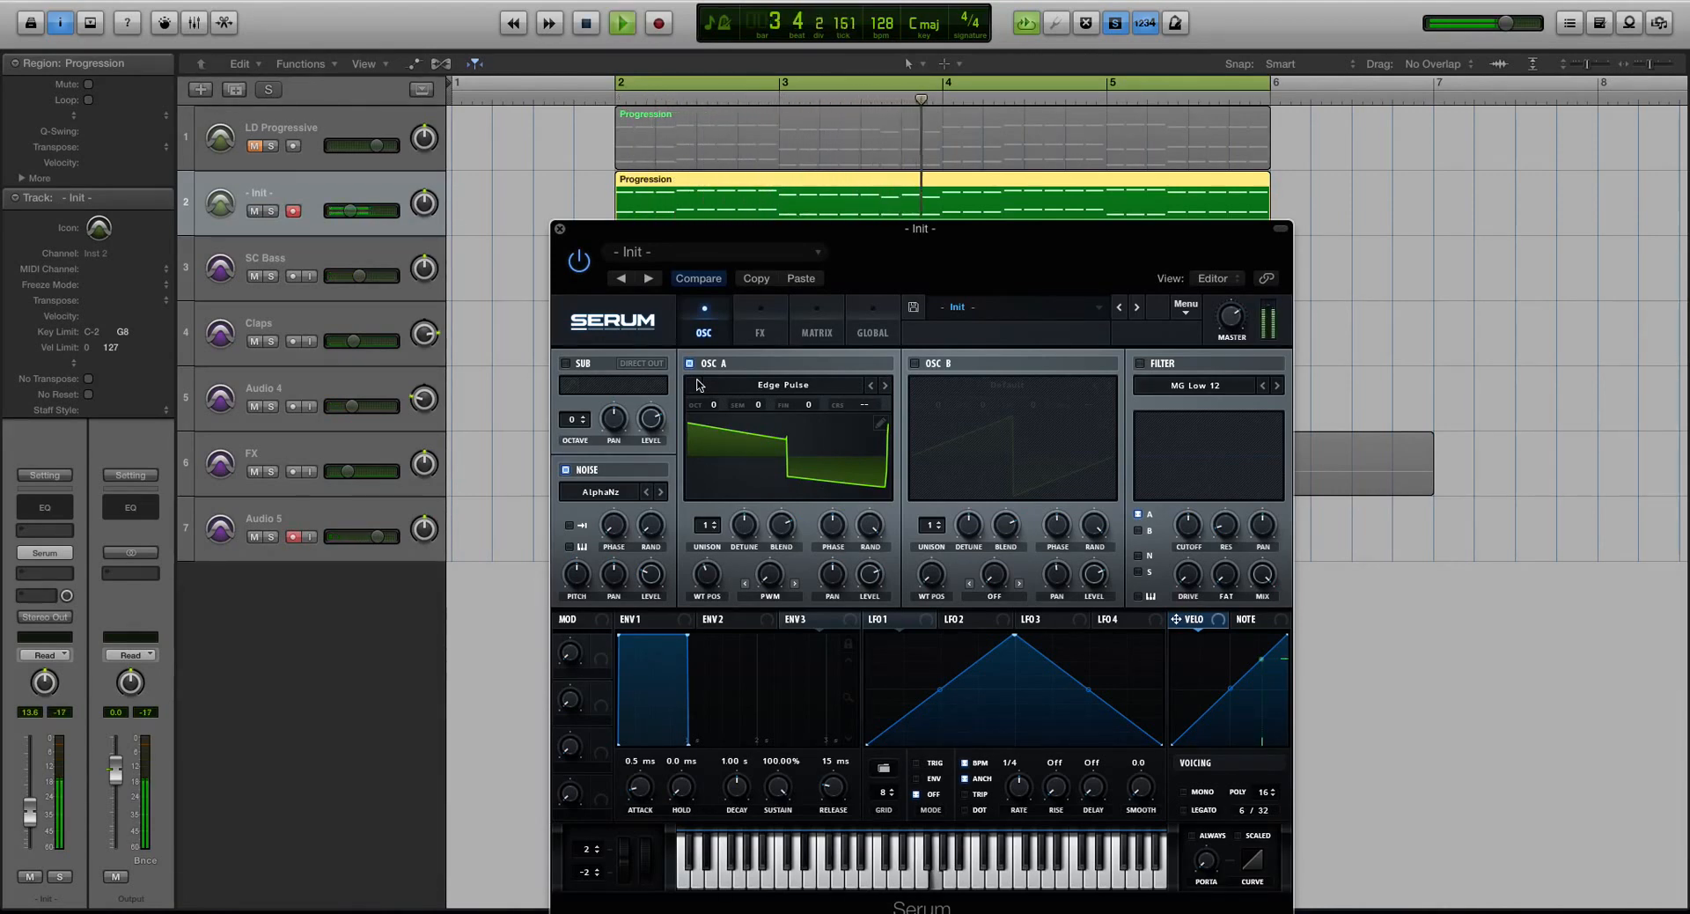
pyautogui.press('space')
pyautogui.hotkey('ctrl', 's')
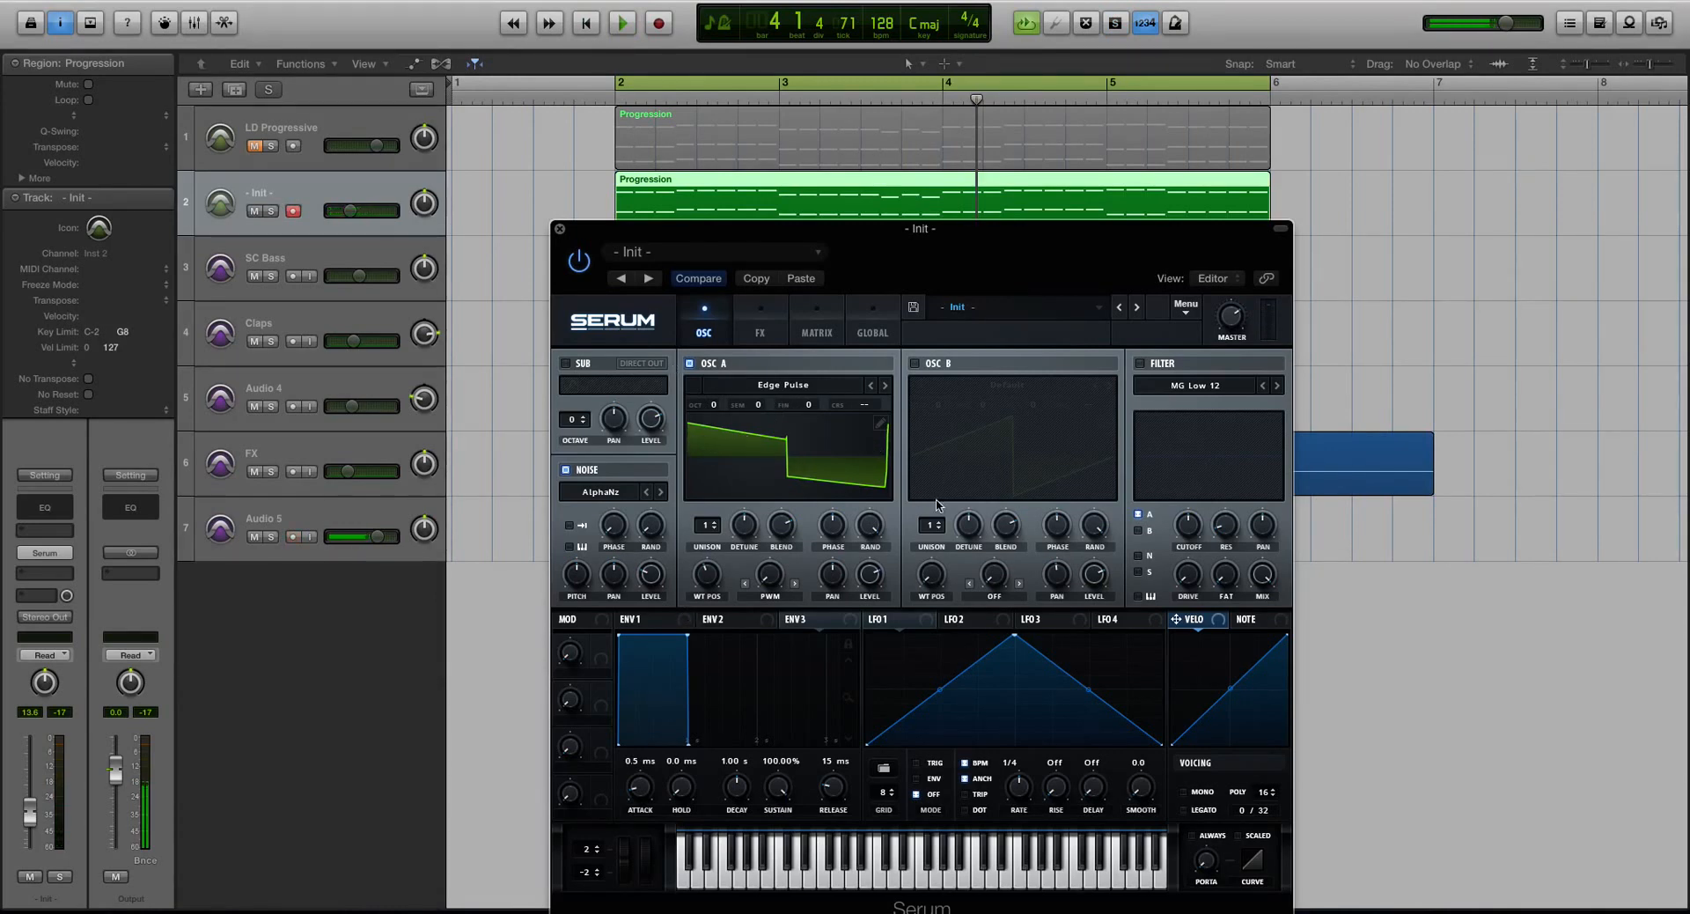
# - Enable the filter, choose the LH 12 type from the Multi category, and route the noise oscillator through it
pyautogui.click(1139, 364)
pyautogui.click(1171, 385)
pyautogui.moveTo(1184, 418)
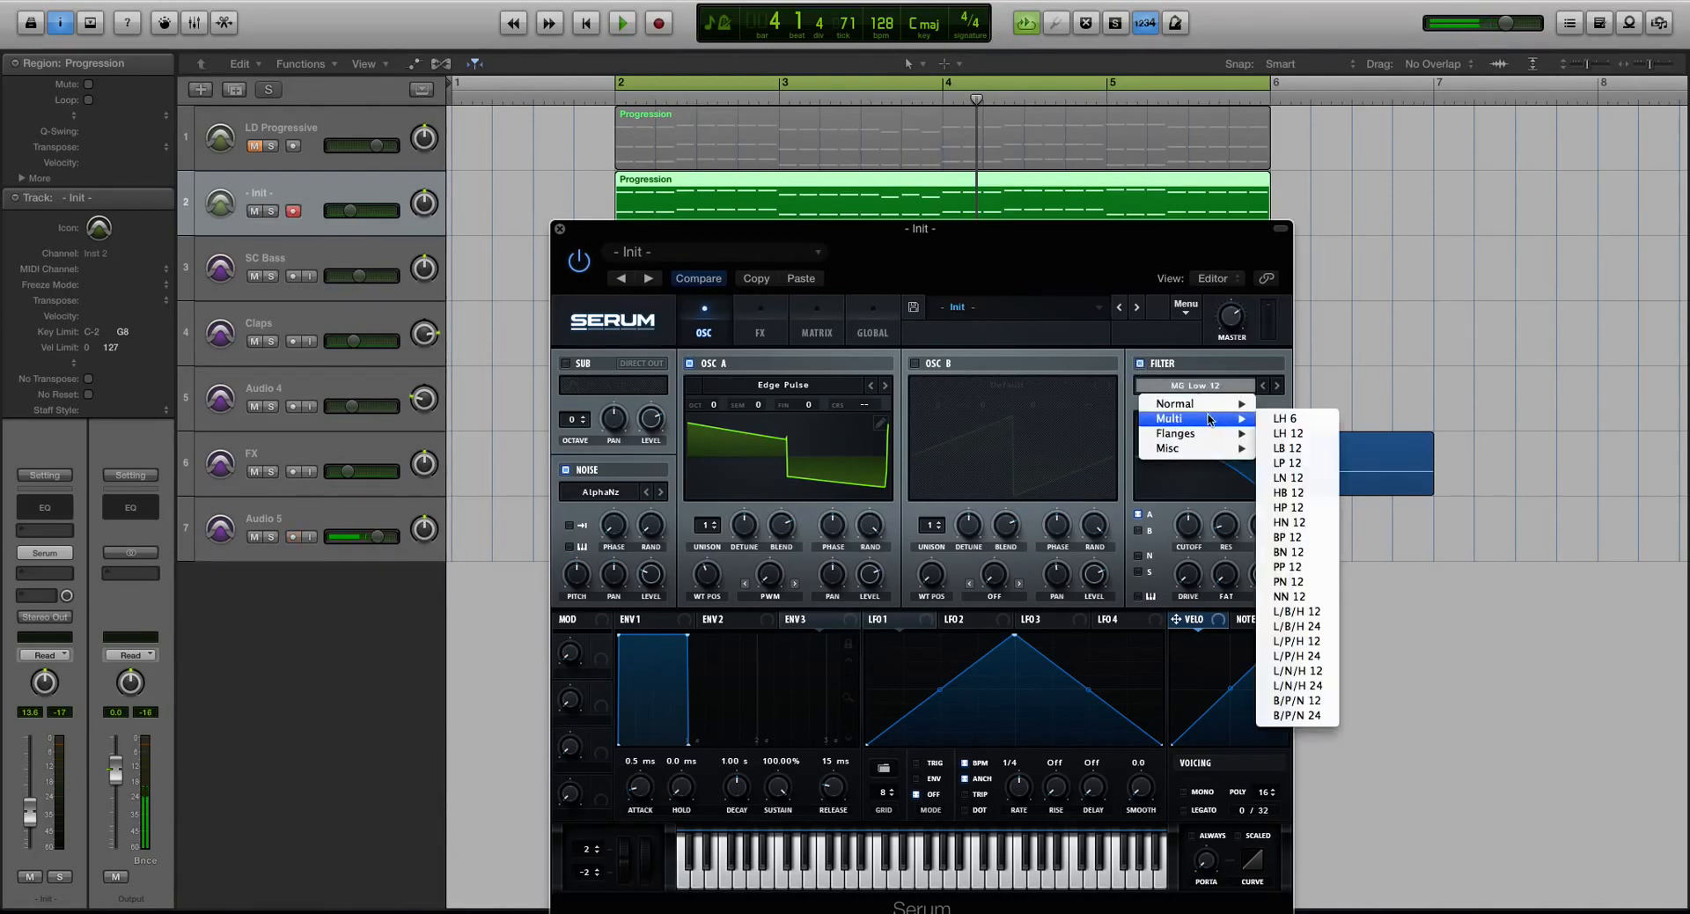
pyautogui.click(1310, 434)
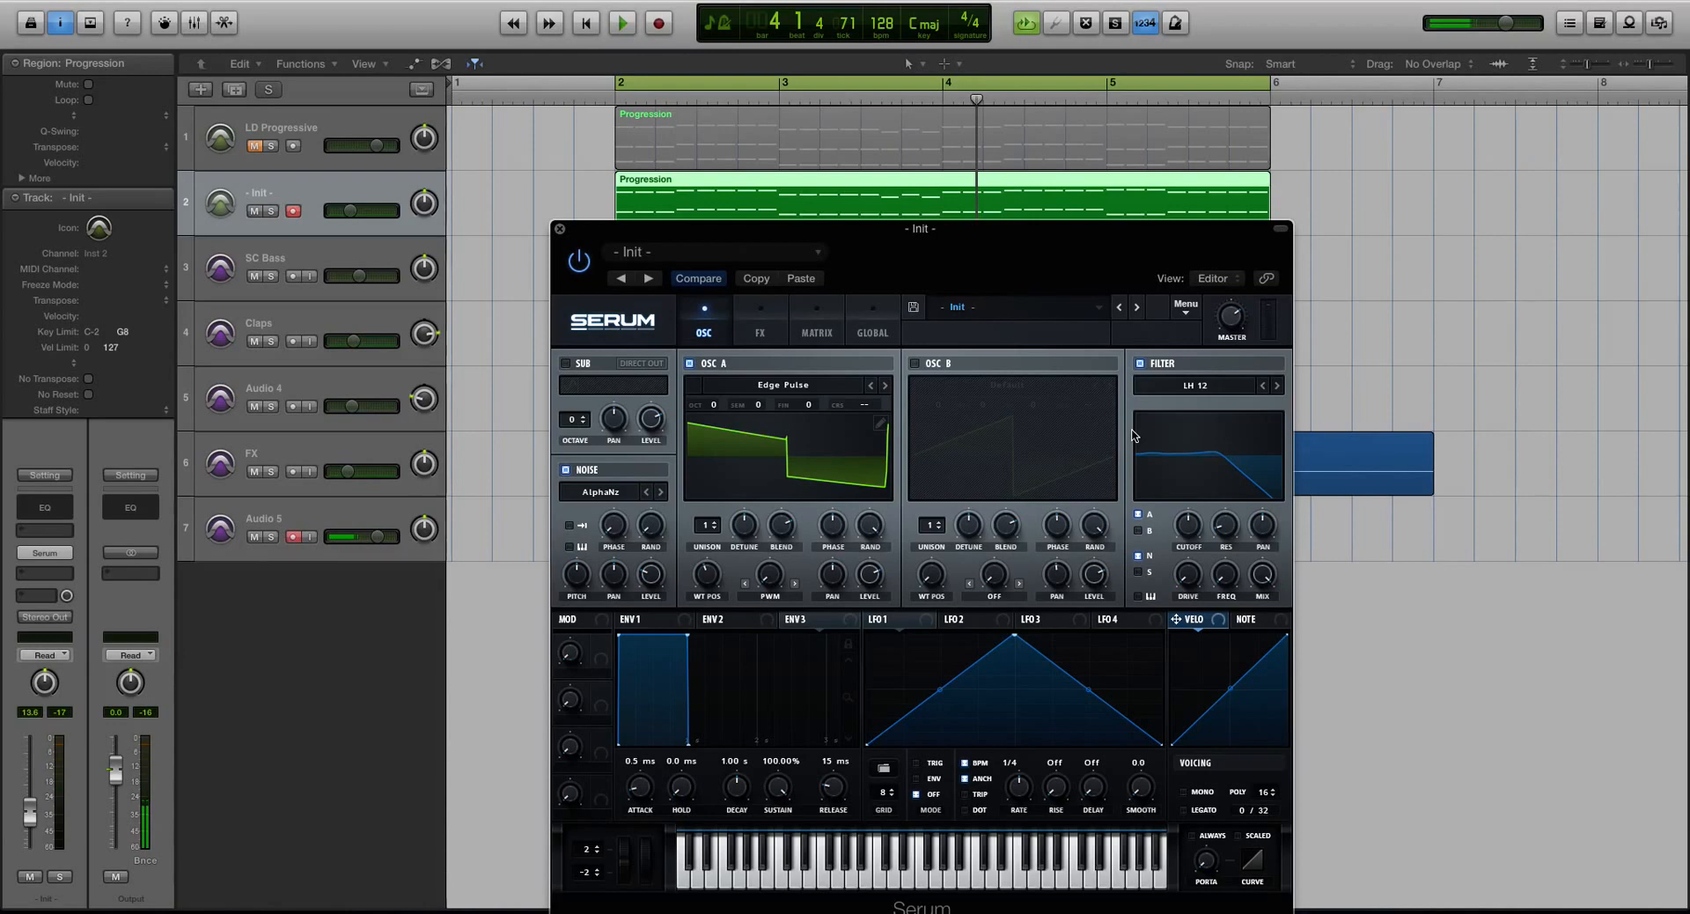
# - Lower the filter's cutoff slightly and audition the soloed Init track
pyautogui.moveTo(1202, 521); pyautogui.dragTo(1193, 542)
pyautogui.moveTo(1188, 533); pyautogui.dragTo(1186, 531)
pyautogui.press('space')
pyautogui.hotkey('ctrl', 's')
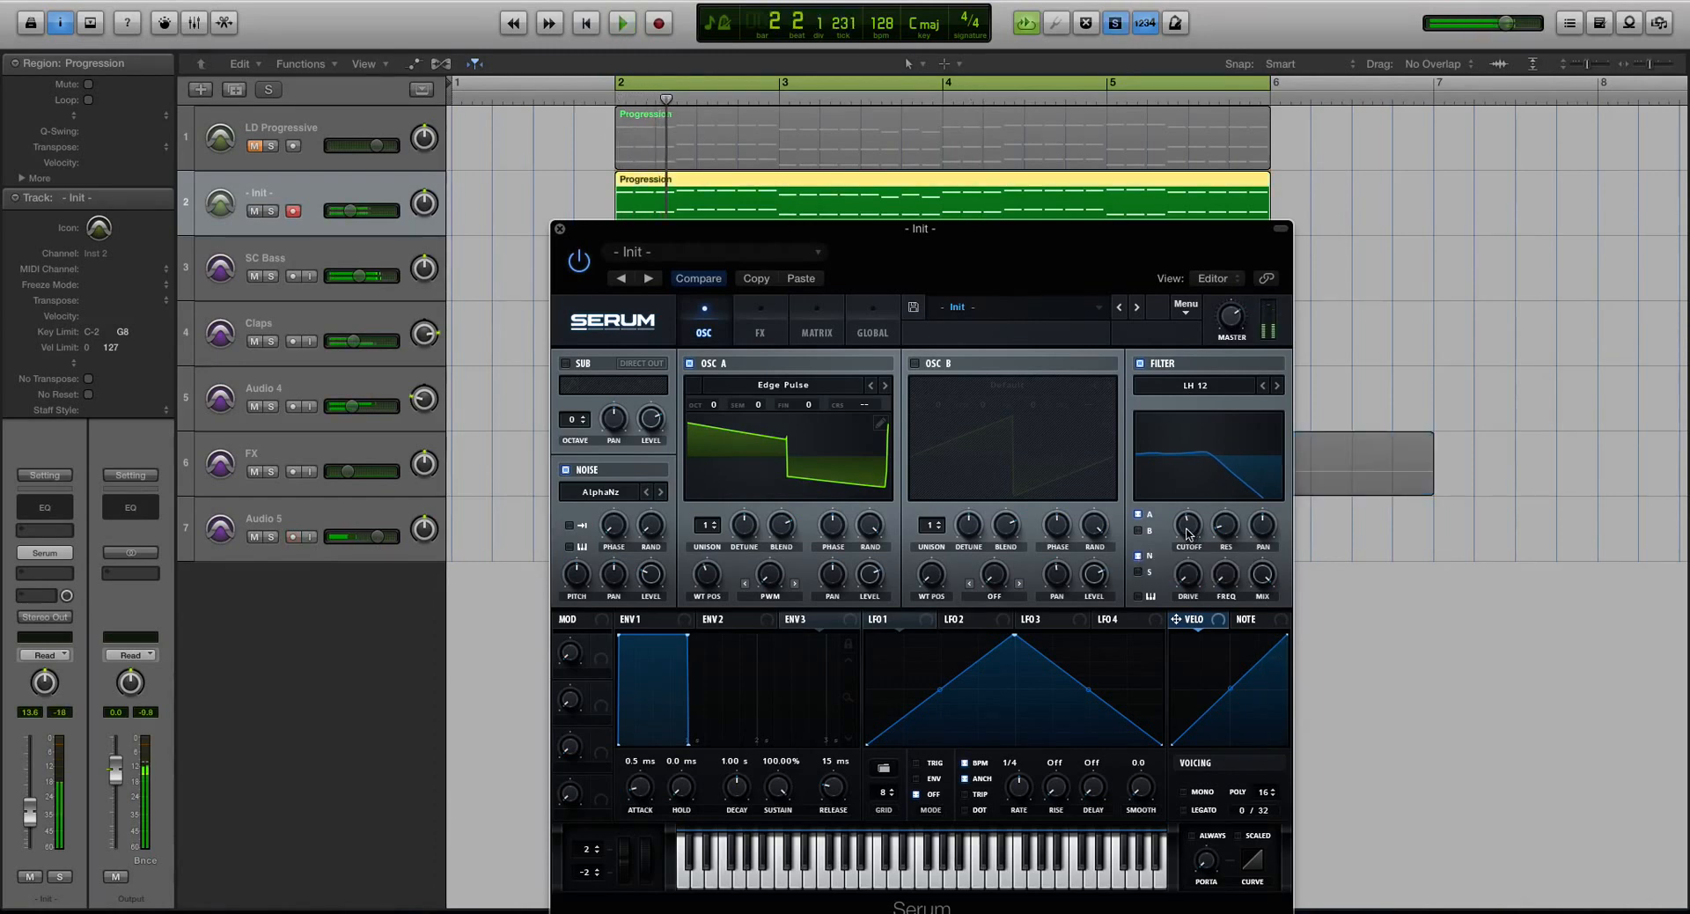
pyautogui.press('space')
pyautogui.press('space')
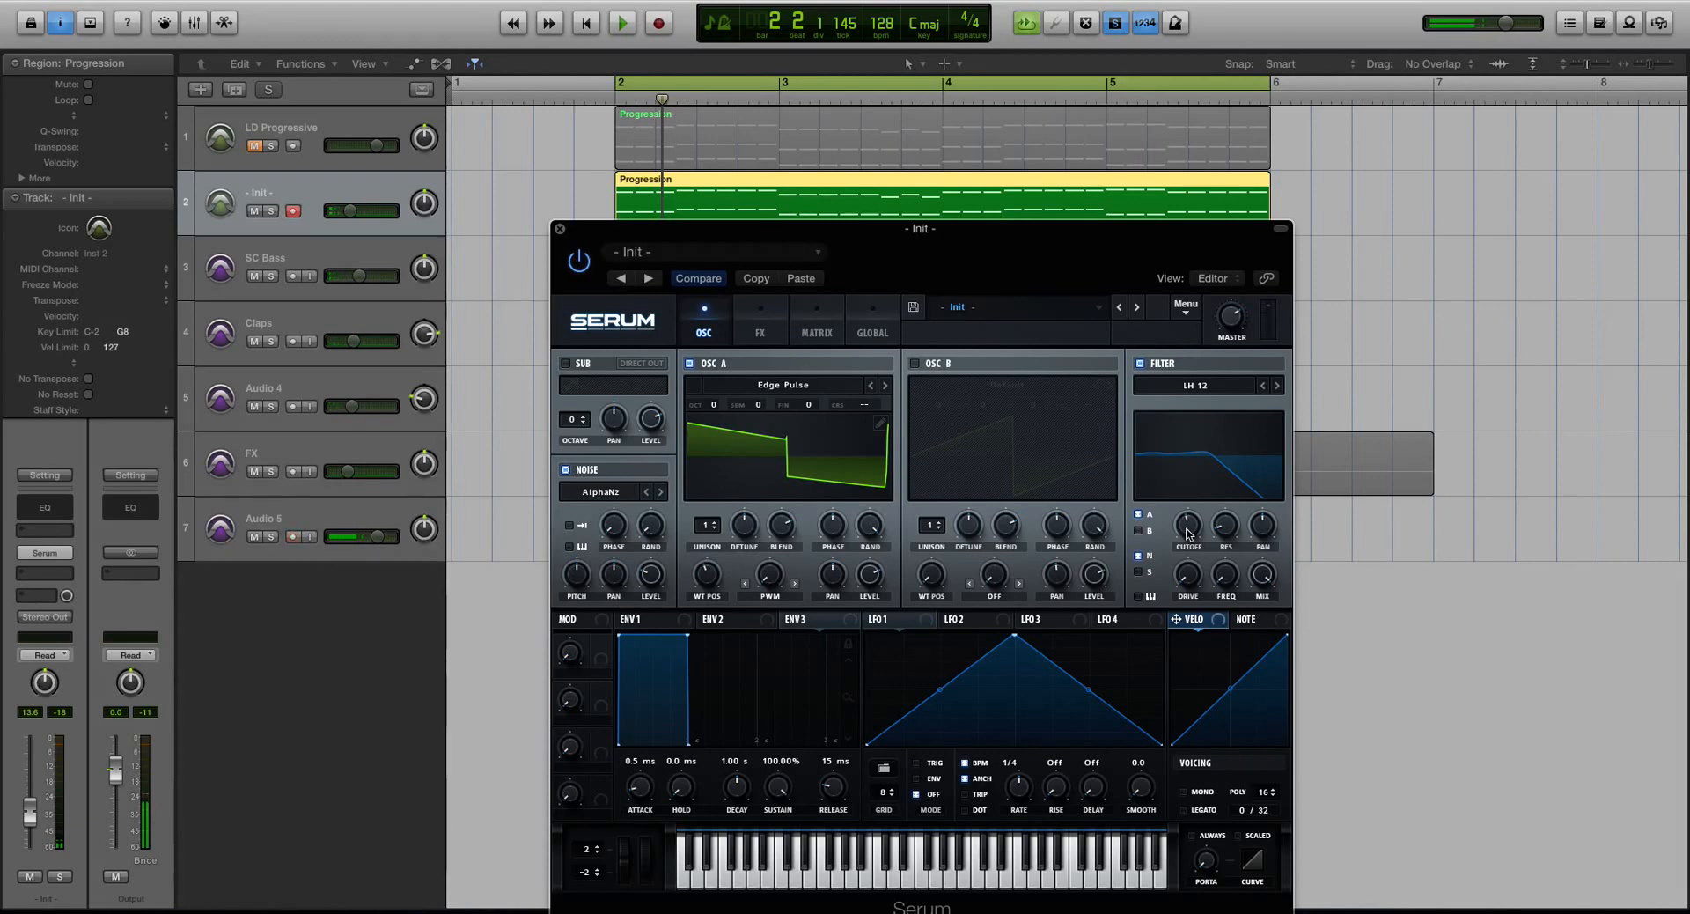
# - Raise the filter's resonance slightly while the soloed Init track plays, then stop playback
pyautogui.moveTo(1221, 521)
pyautogui.moveTo(1221, 521); pyautogui.dragTo(1220, 514)
pyautogui.press('space')
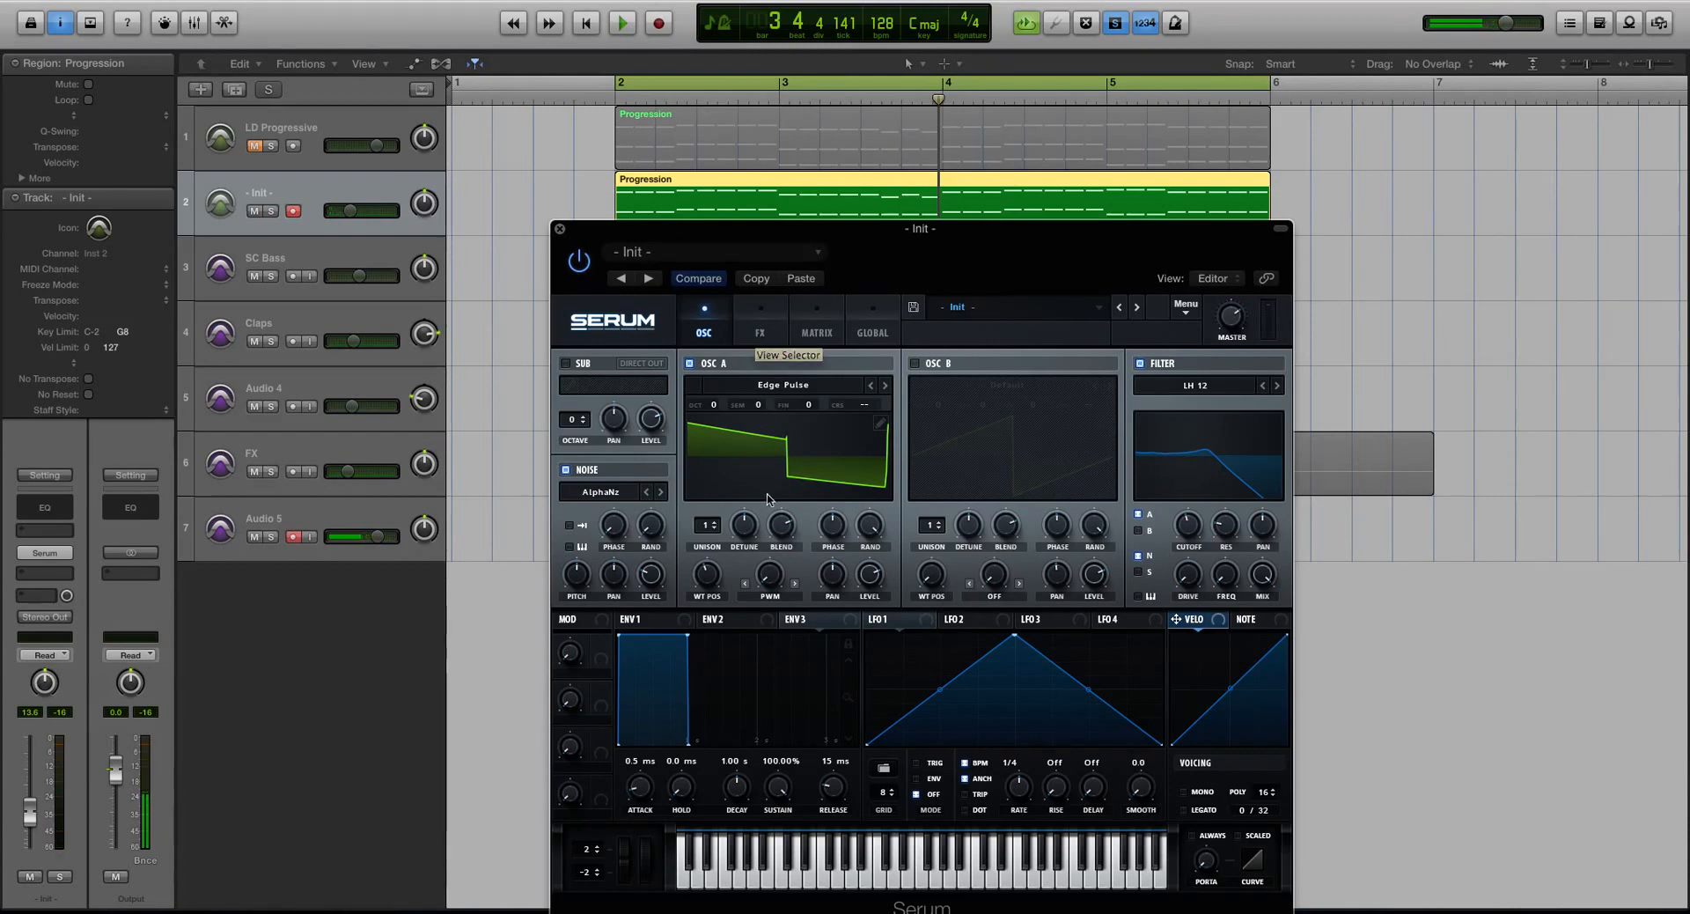
# - Enable the Hyper/Dimension and Distortion modules in the effects rack
pyautogui.click(773, 324)
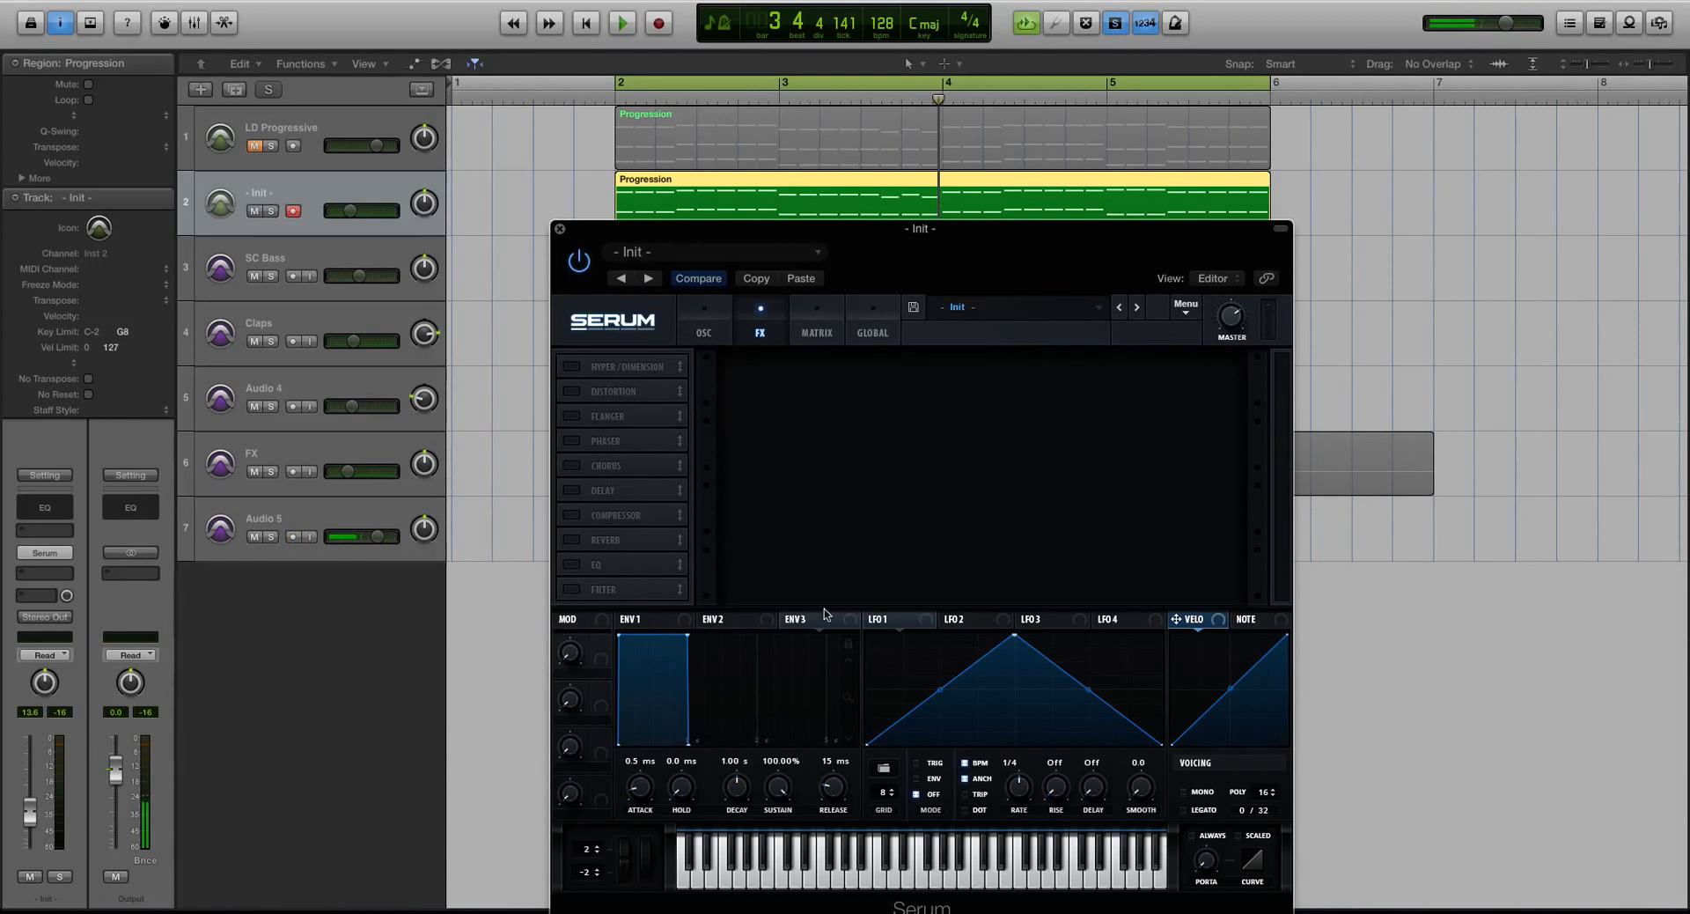
pyautogui.click(571, 366)
pyautogui.click(571, 391)
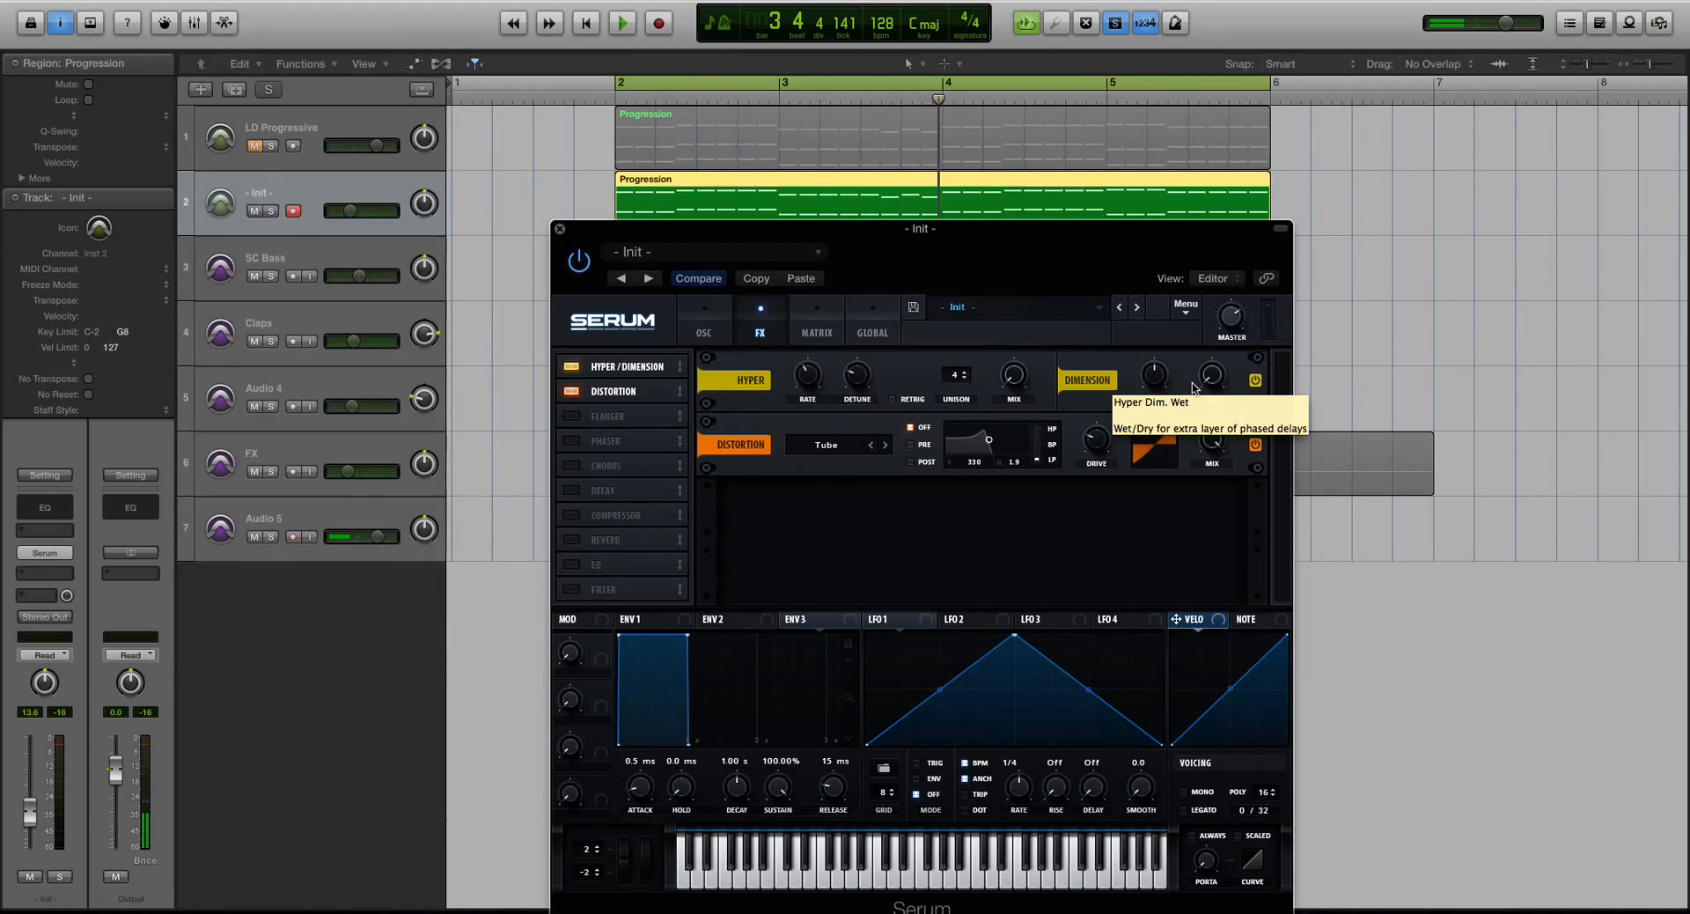
# - Lower the Dimension effect's size, set its mix to about 33%, and audition the patch
pyautogui.moveTo(1156, 429); pyautogui.dragTo(1156, 443)
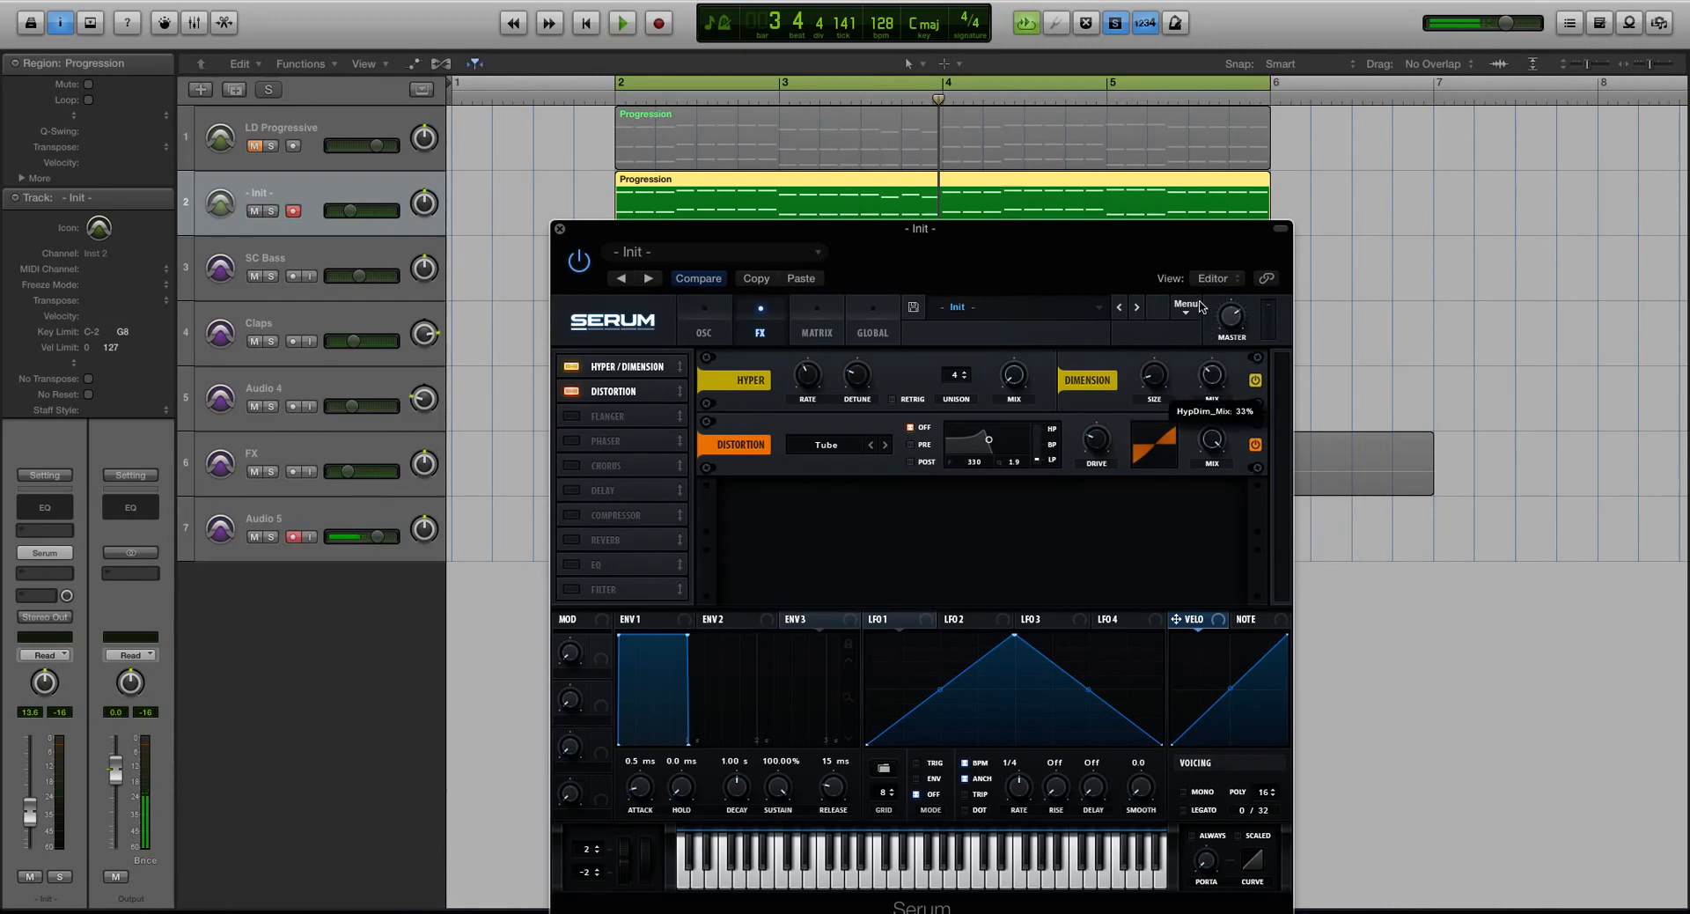
pyautogui.press('space')
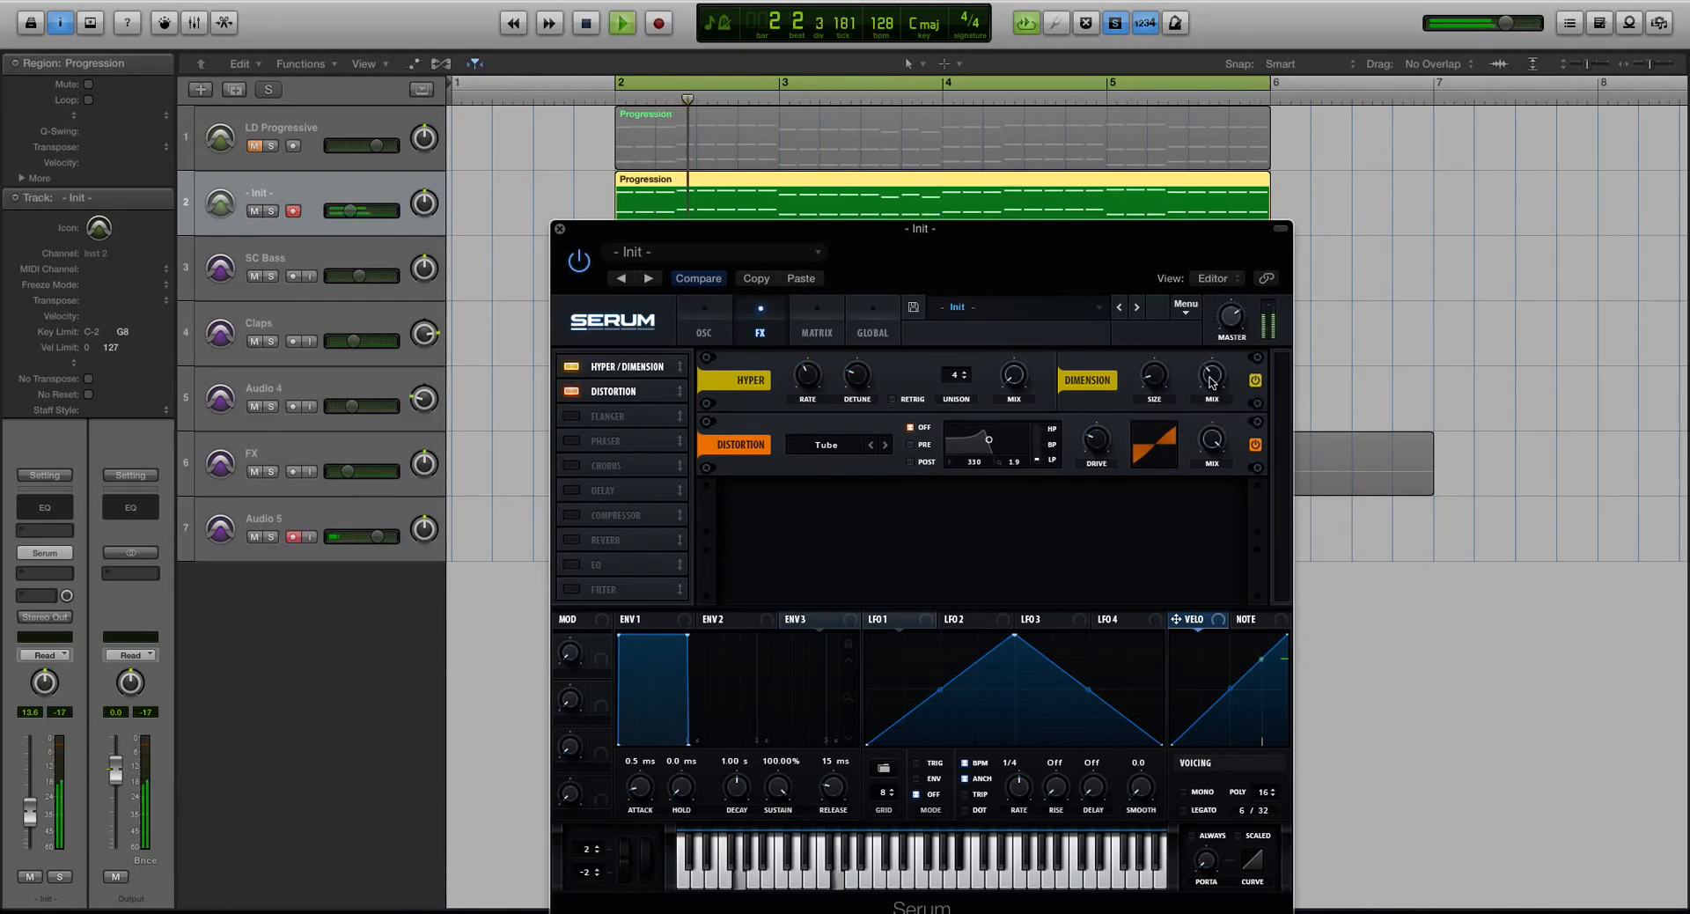
pyautogui.press('space')
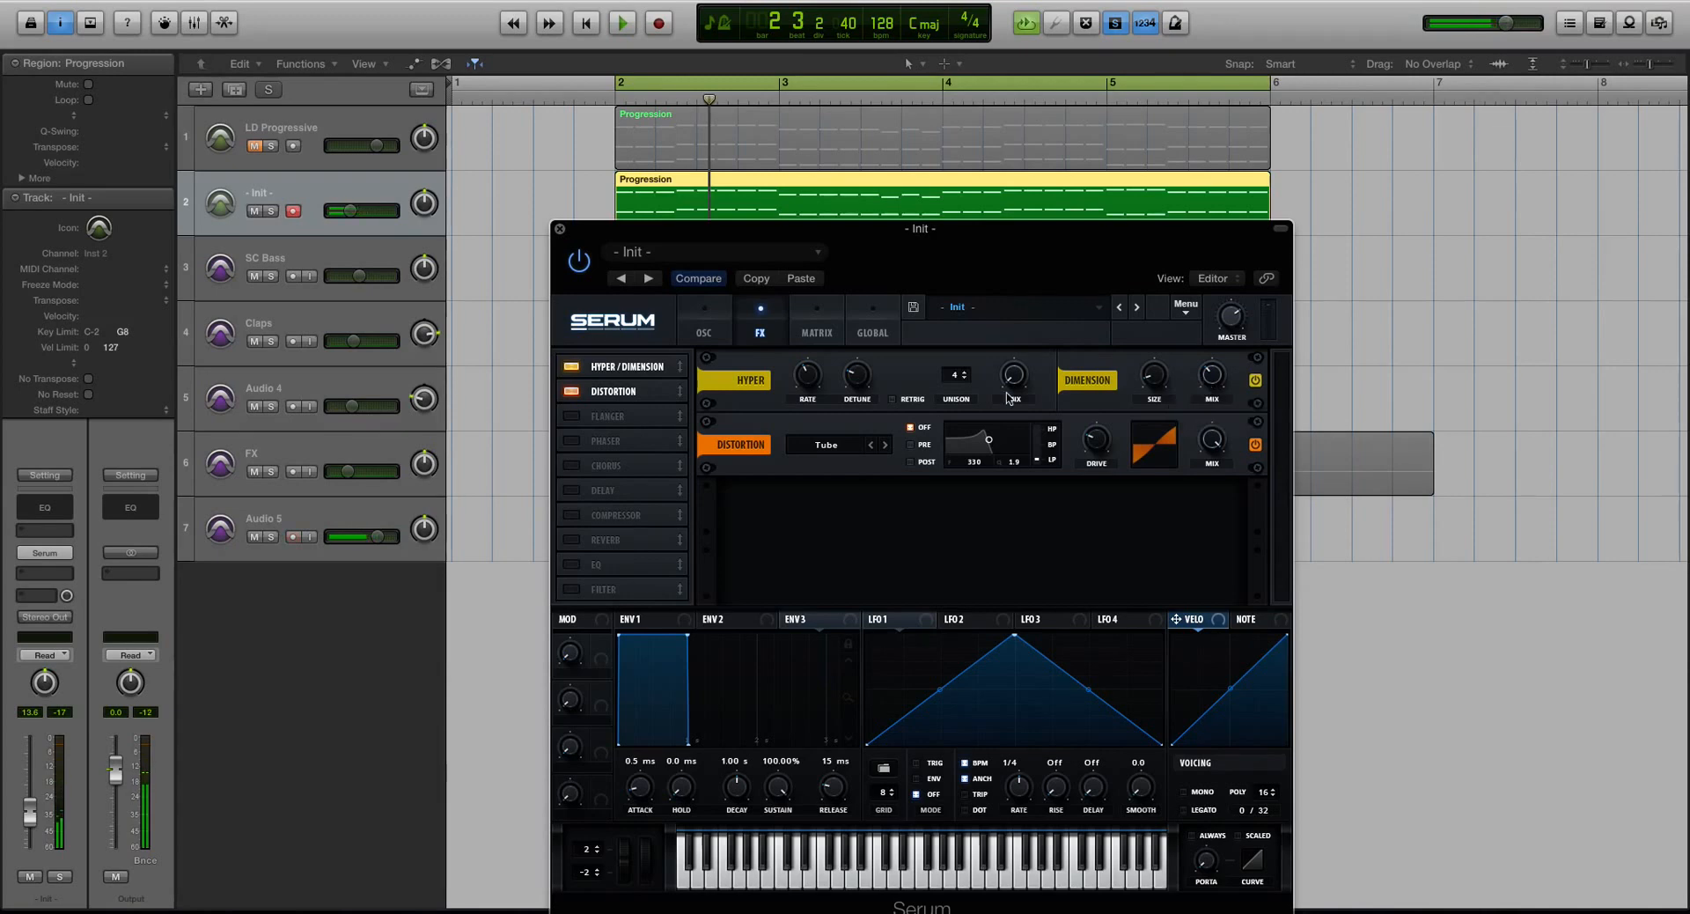
# - Change the distortion type to Diode 2 and place its filter before the distortion, with settings of 324 and 5.9
pyautogui.click(830, 446)
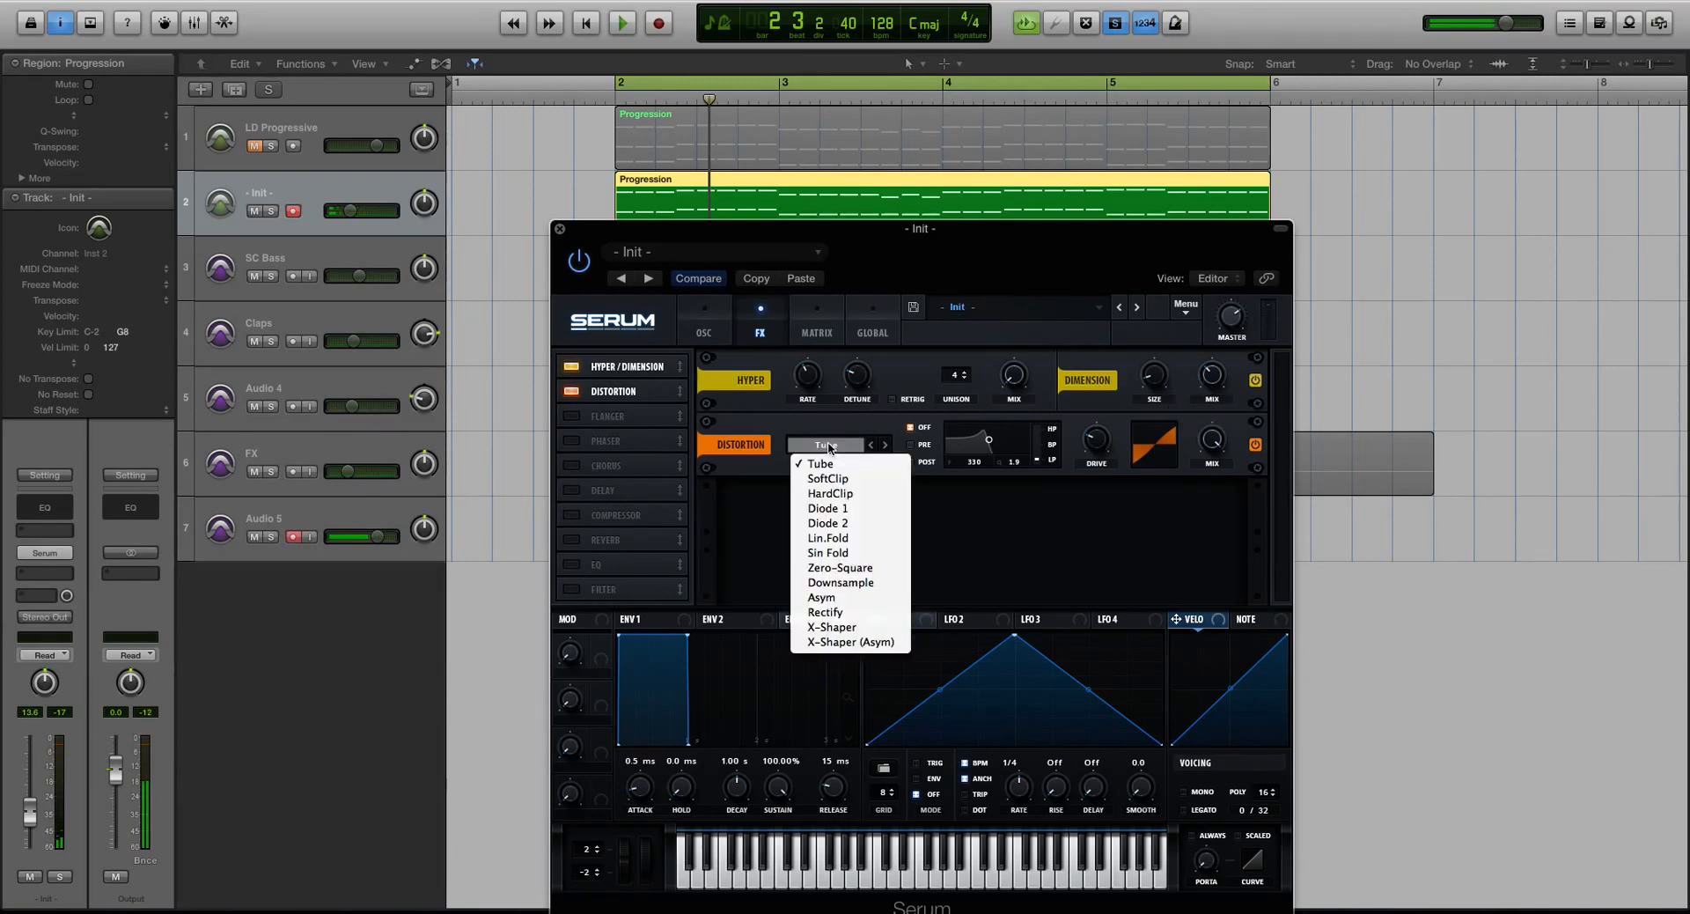
pyautogui.click(861, 523)
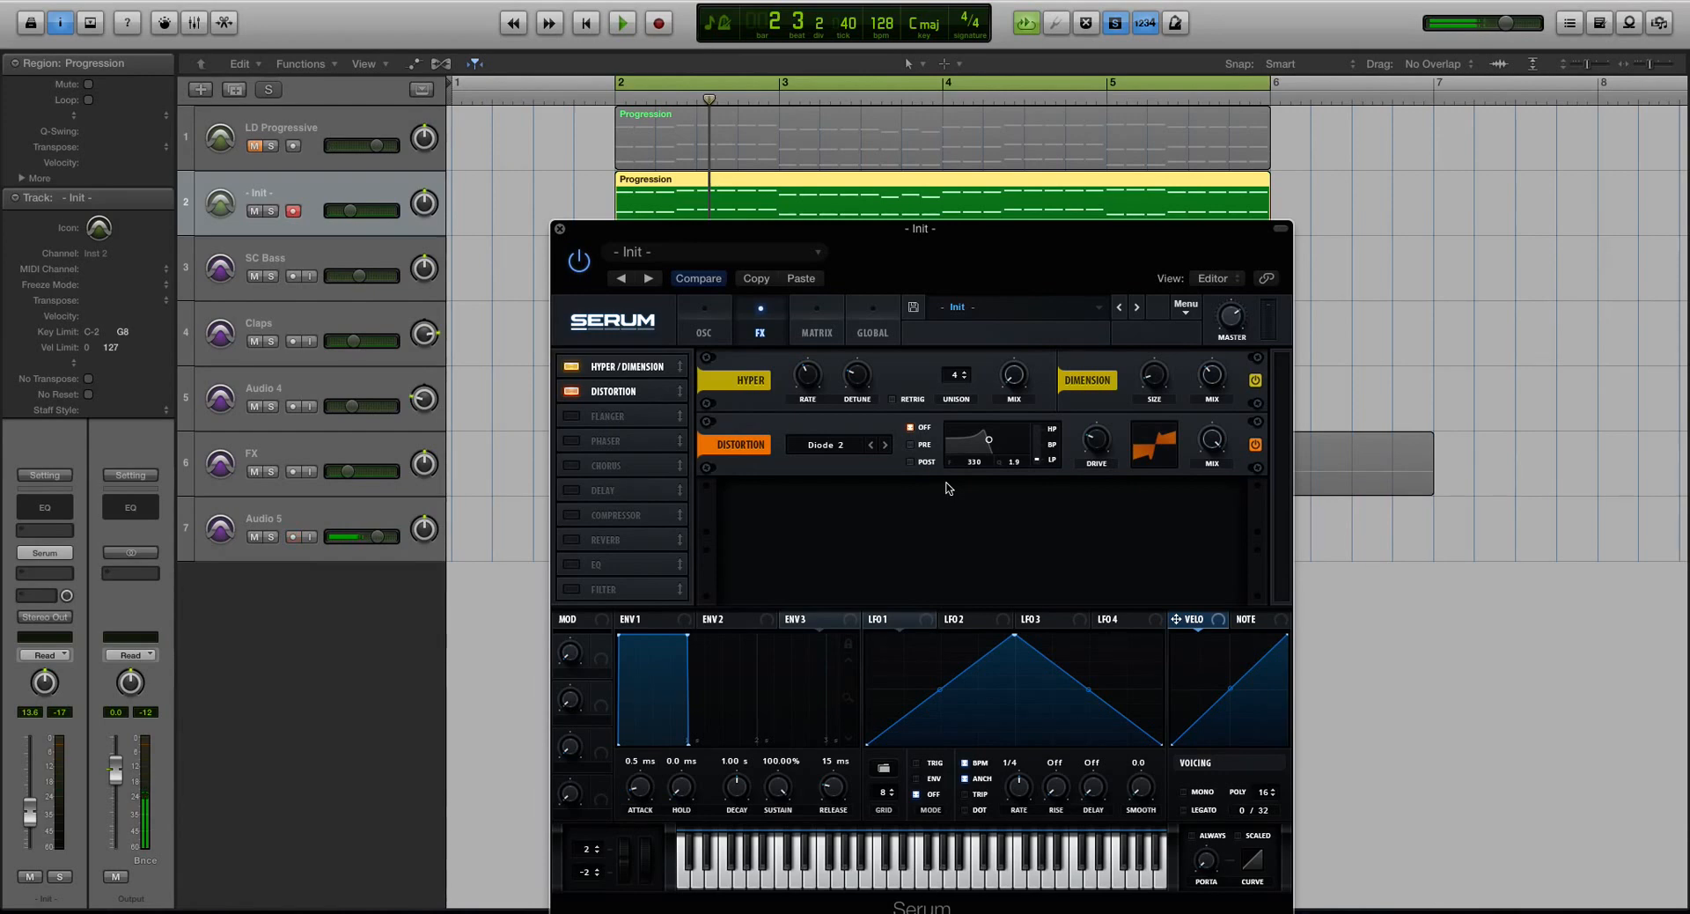
pyautogui.click(929, 446)
pyautogui.moveTo(990, 442); pyautogui.dragTo(988, 429)
pyautogui.moveTo(987, 428); pyautogui.dragTo(988, 430)
pyautogui.moveTo(988, 428); pyautogui.dragTo(991, 435)
# - Set the distortion drive to about 51% and reduce its mix while auditioning the patch
pyautogui.press('space')
pyautogui.press('space')
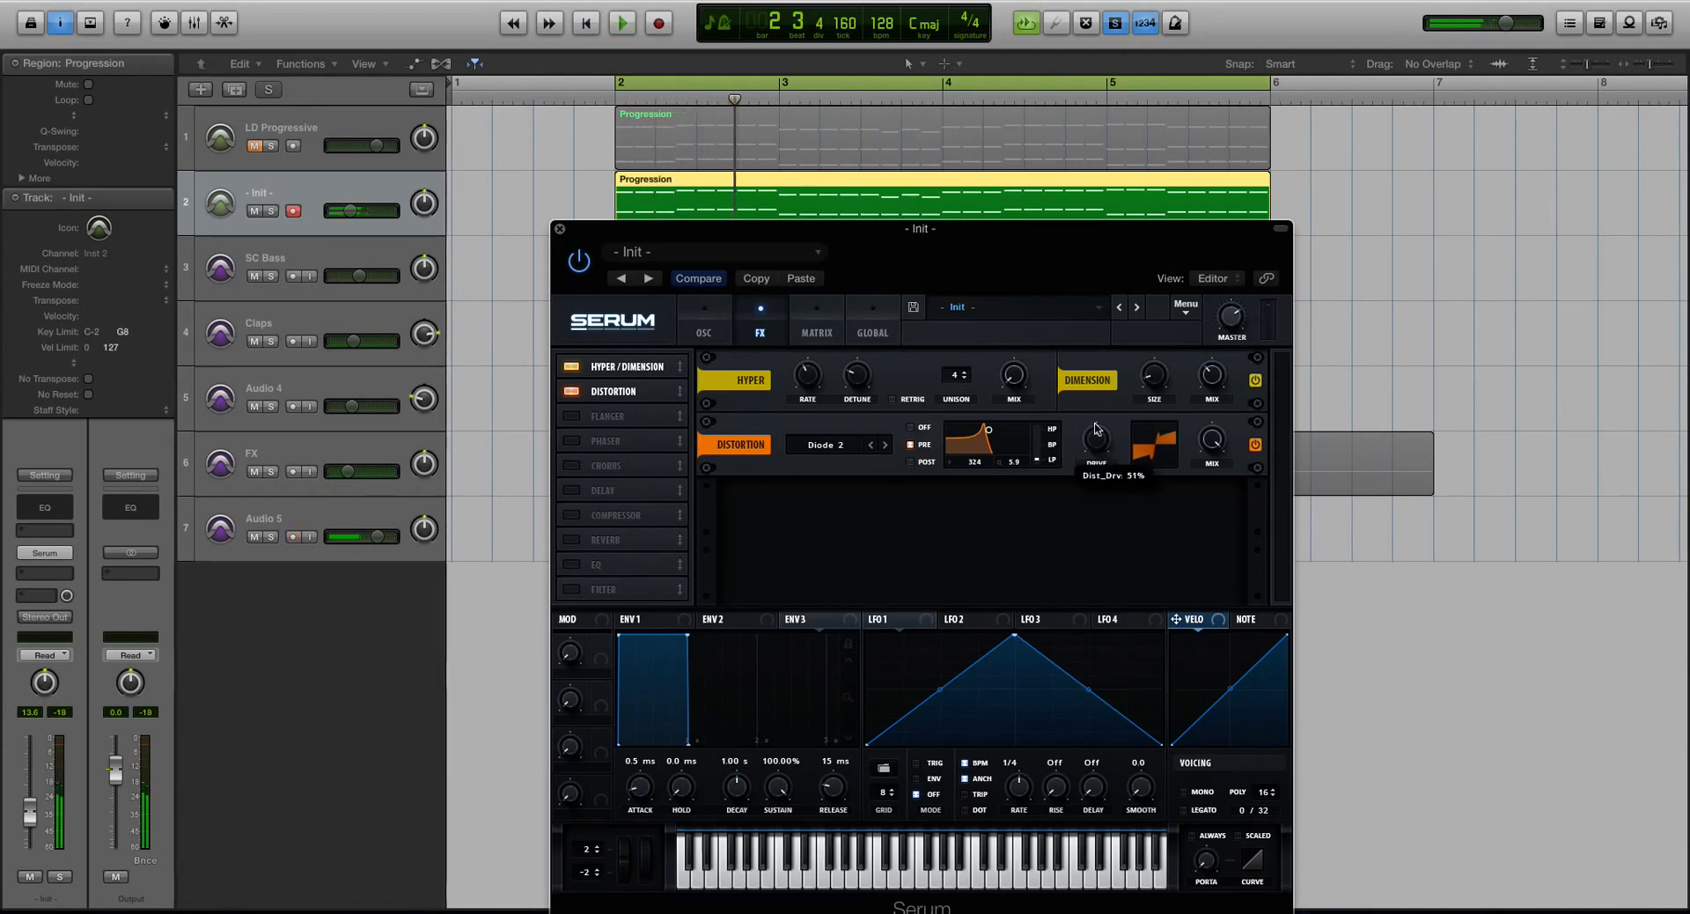
pyautogui.moveTo(1210, 441); pyautogui.dragTo(1207, 563)
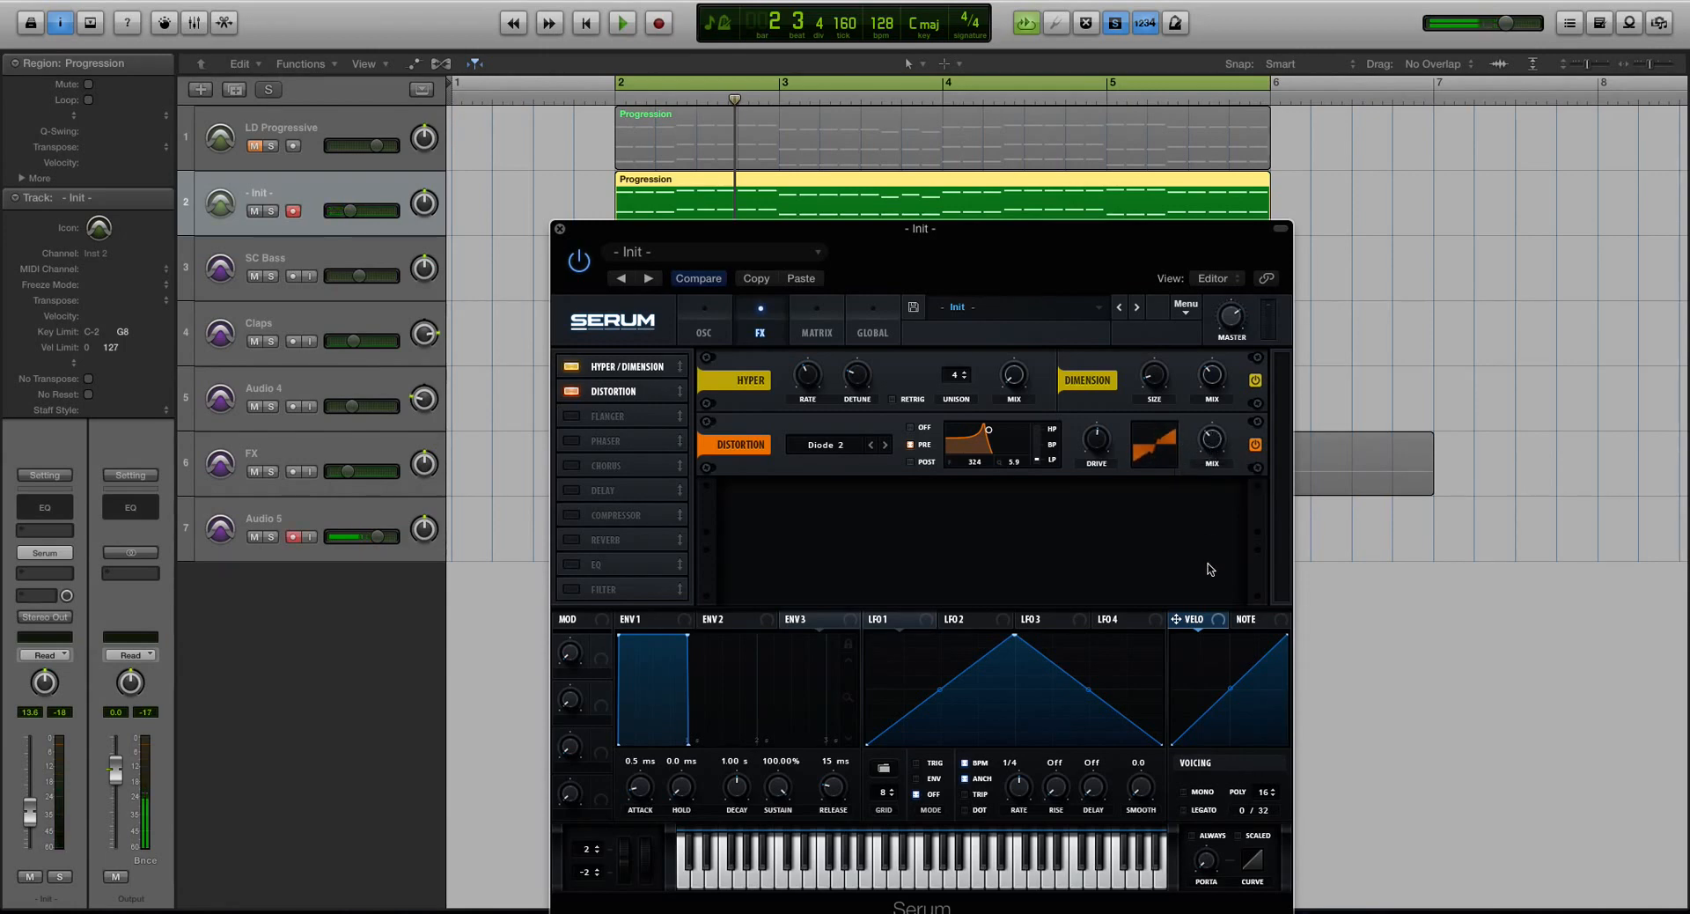
pyautogui.press('space')
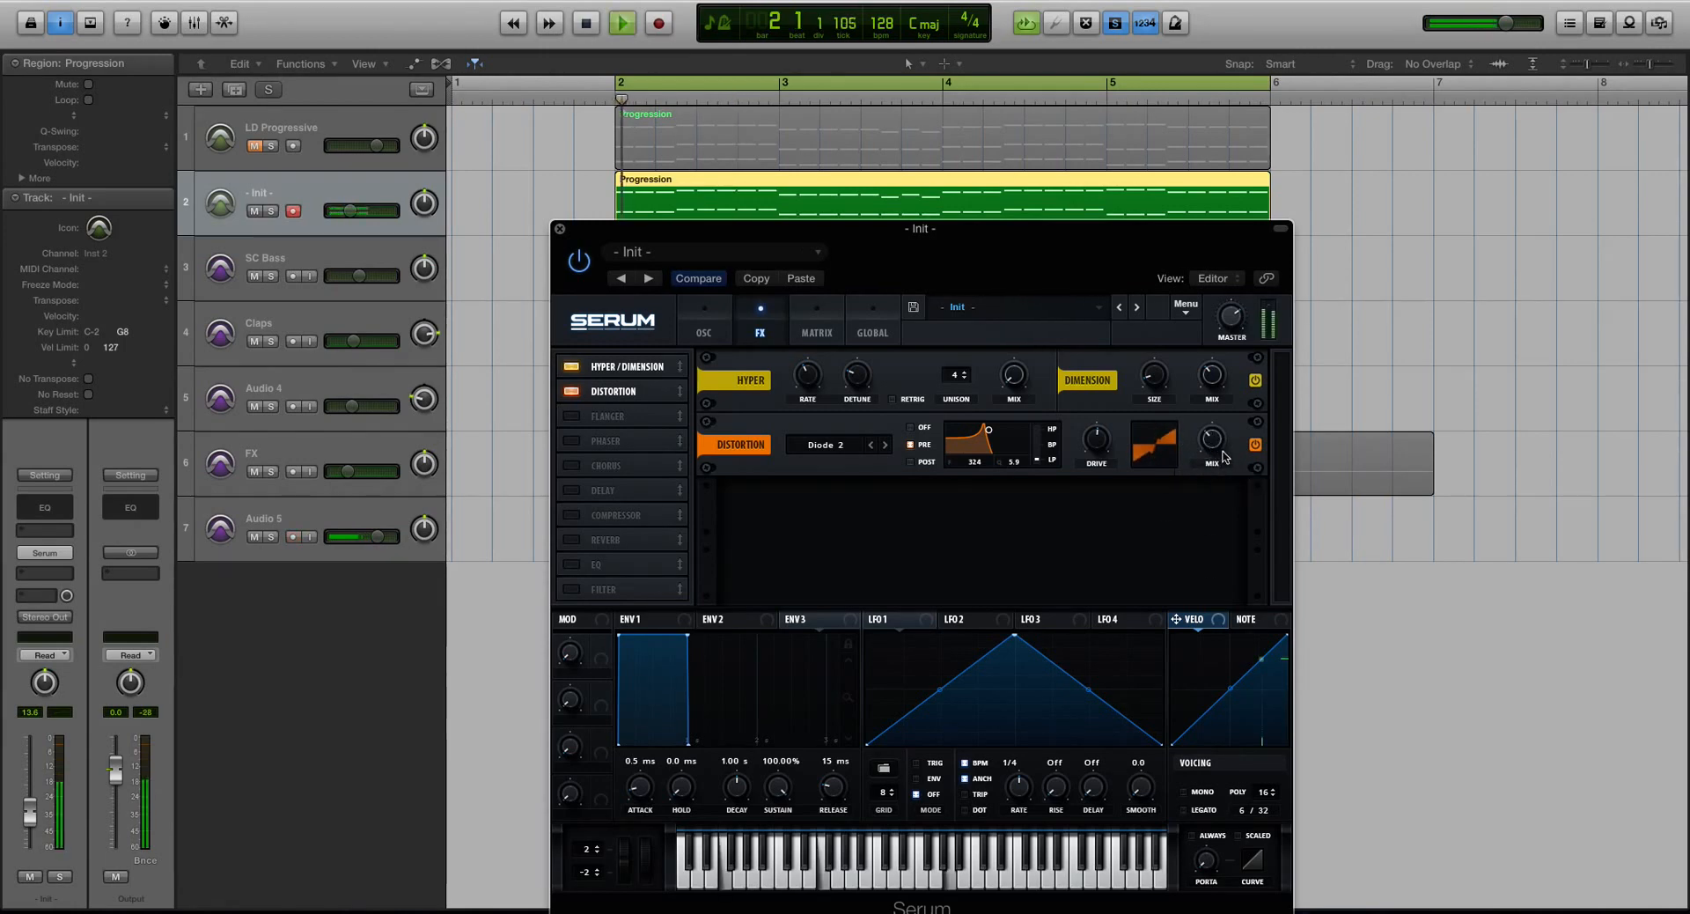
pyautogui.moveTo(1215, 482); pyautogui.dragTo(1218, 499)
pyautogui.press('space')
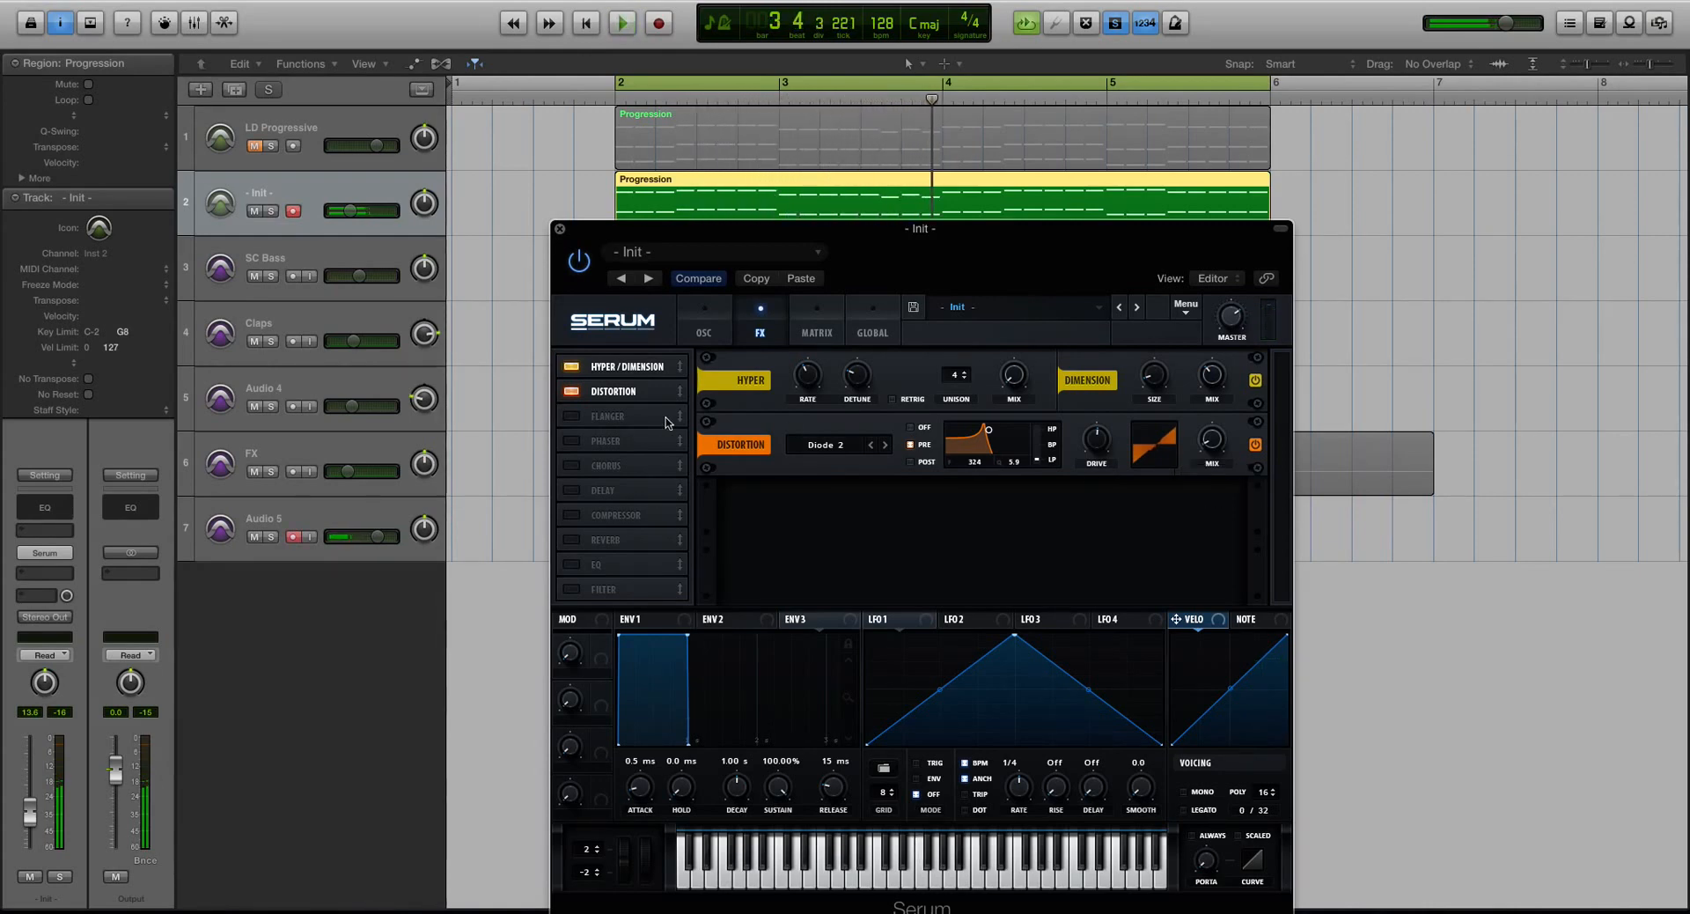
# - Compare the playing patch with the distortion bypassed and enabled, leaving it enabled
pyautogui.press('space')
pyautogui.click(572, 392)
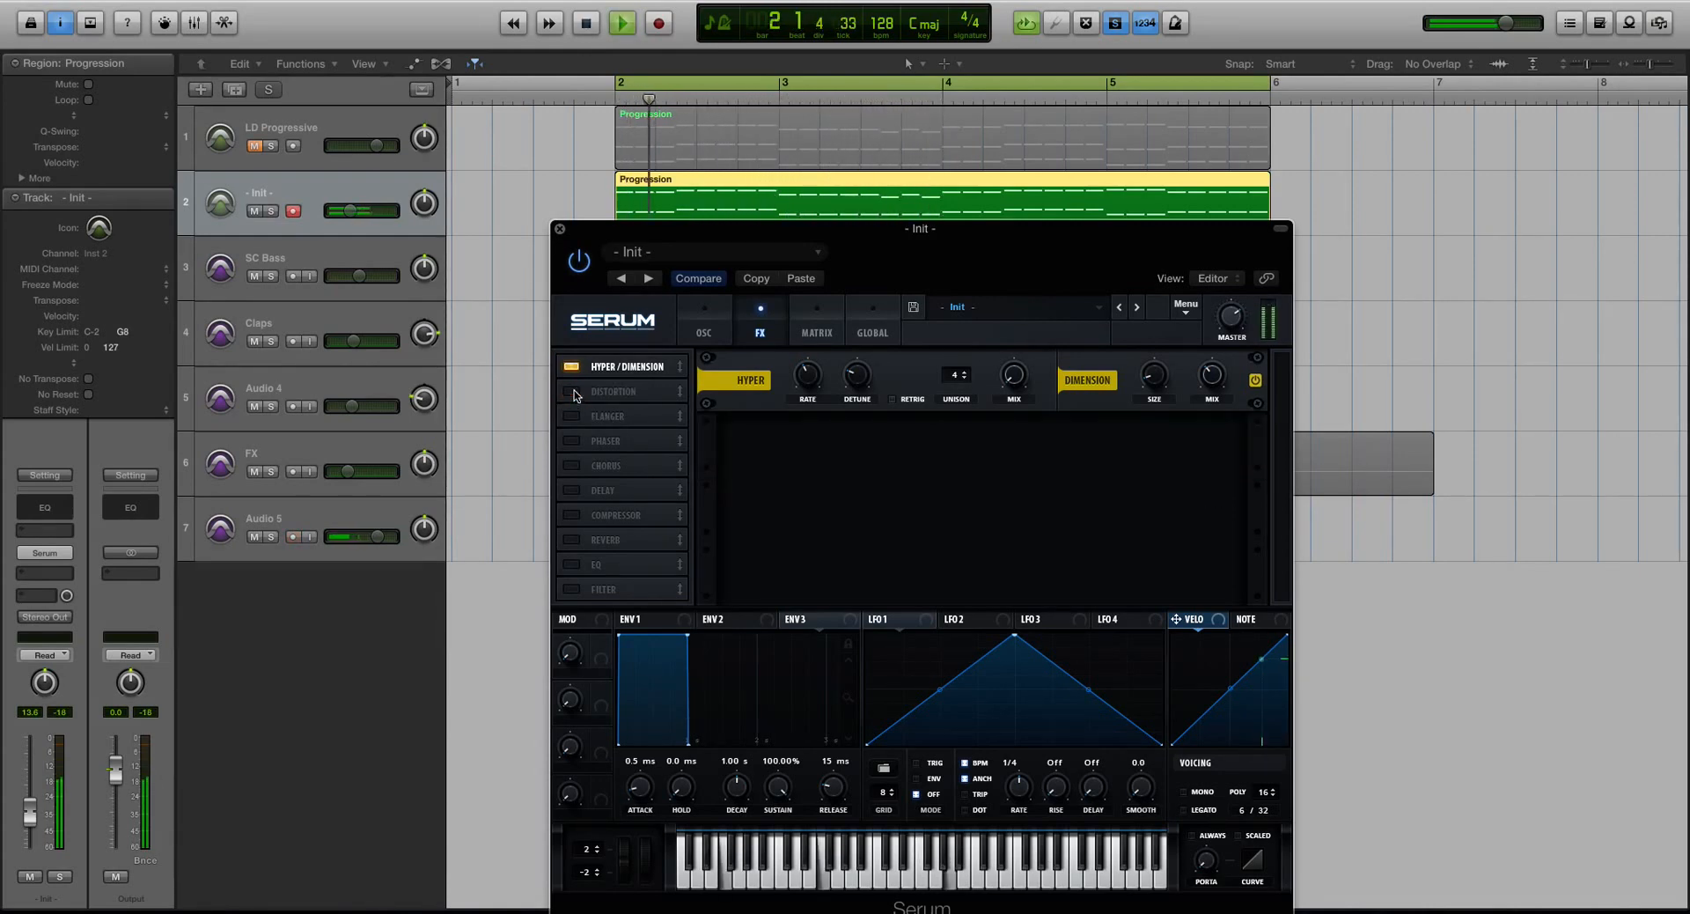
pyautogui.click(574, 392)
pyautogui.press('space')
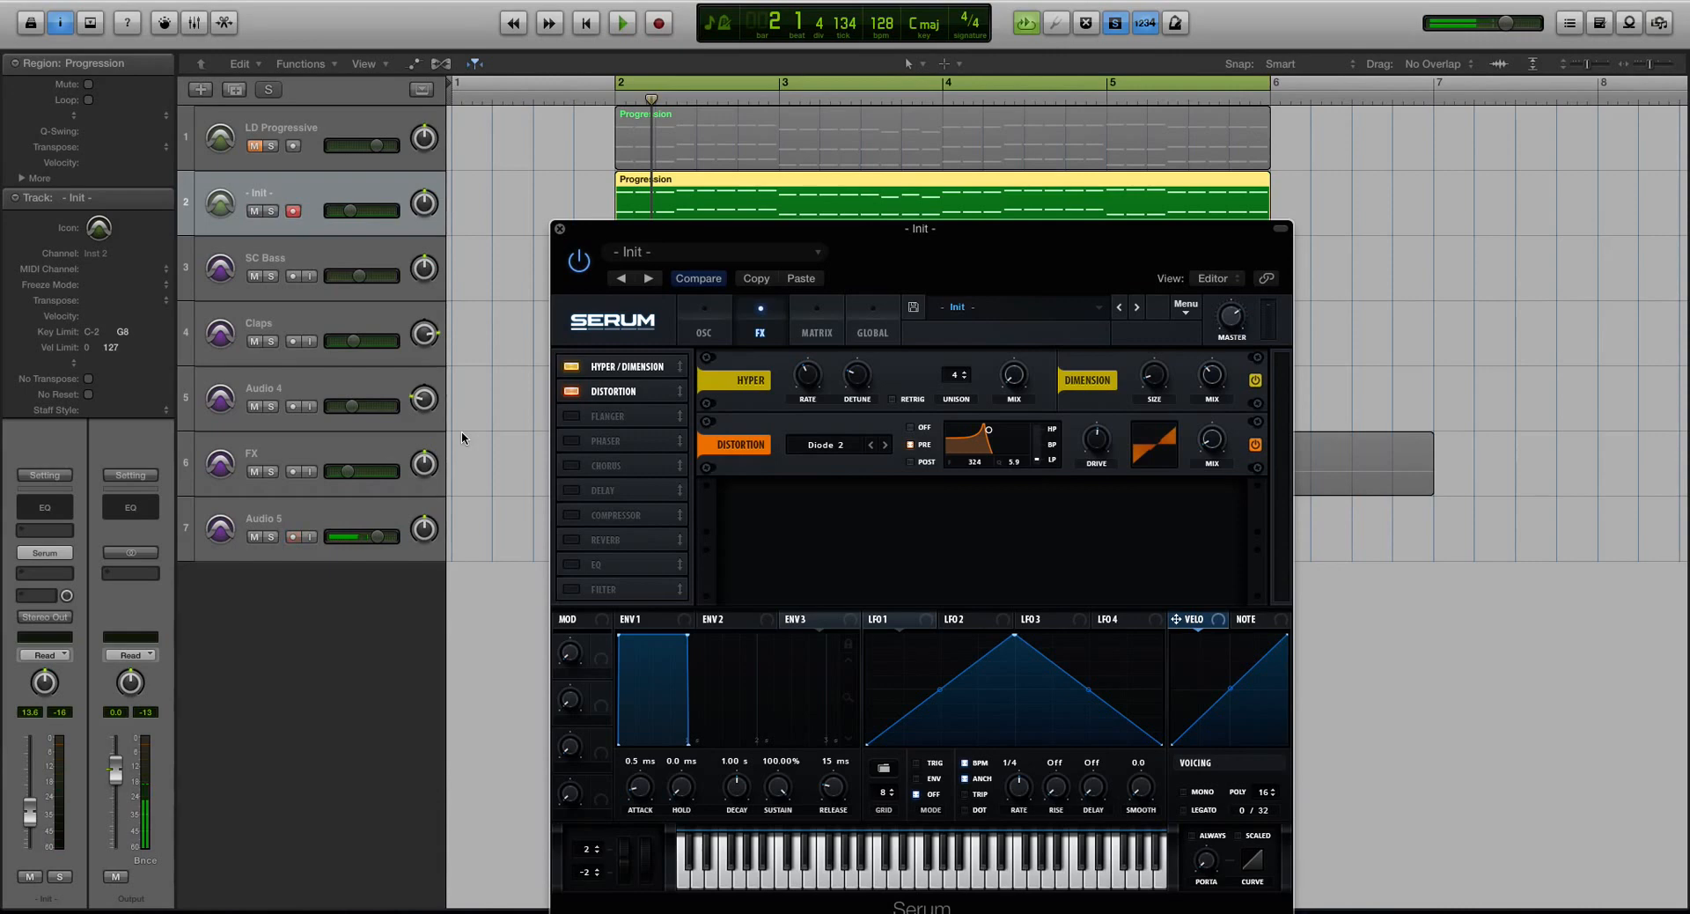
# - Enable the chorus, raise its second delay and low-pass cutoff, reduce its mix, and compare the patch with and without it
pyautogui.click(572, 466)
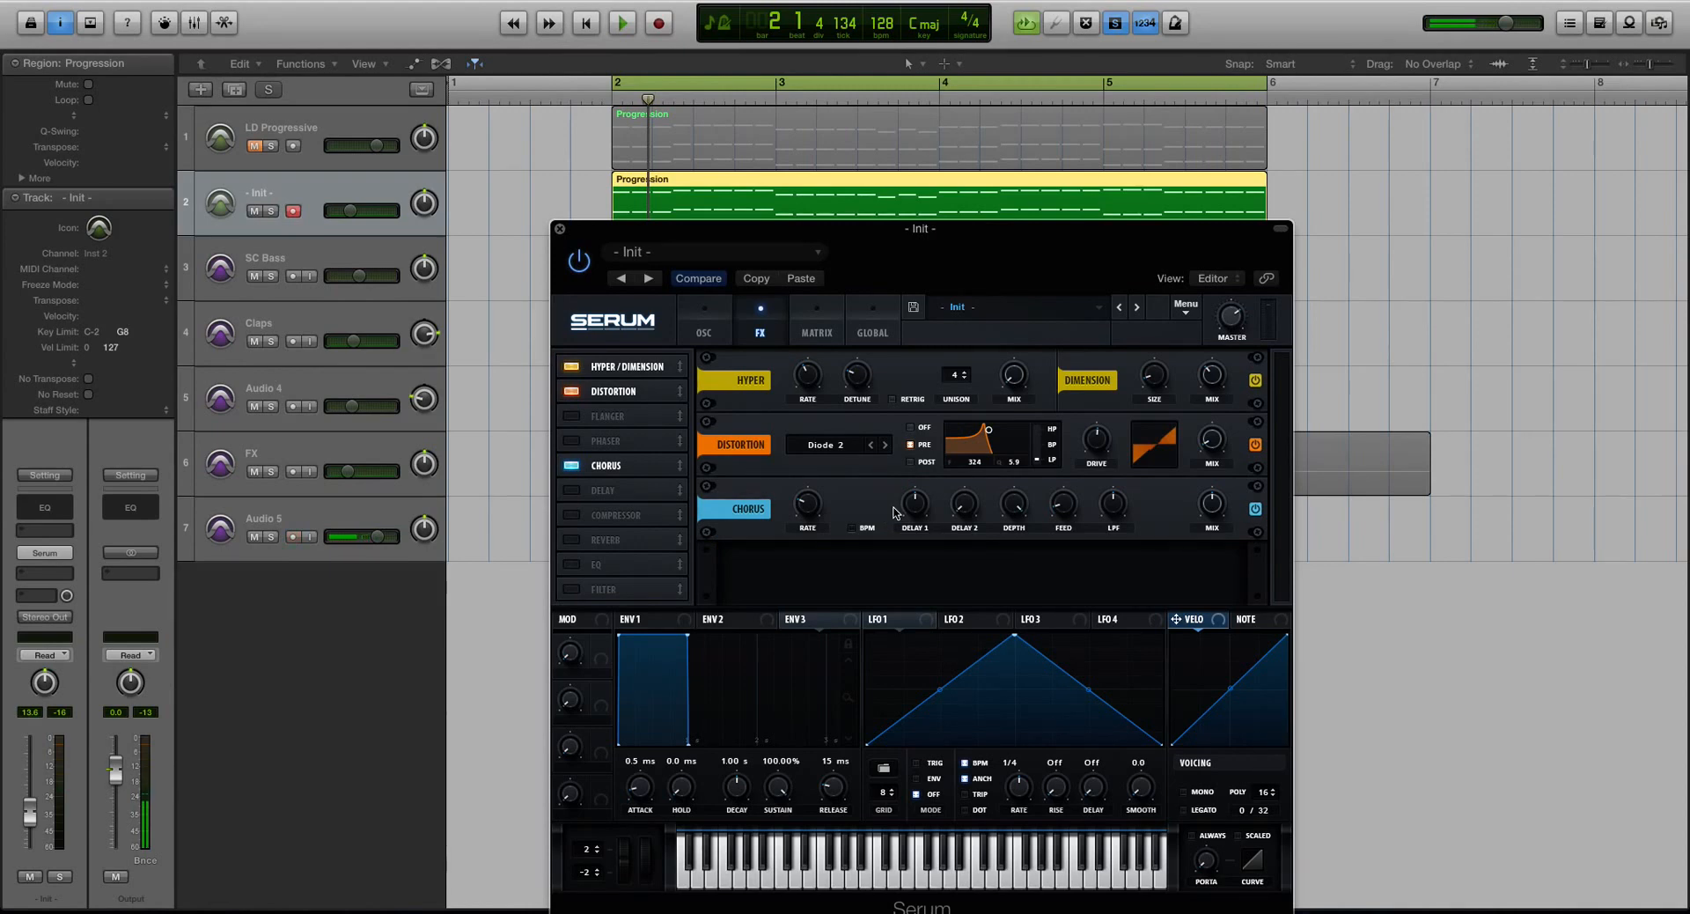
pyautogui.moveTo(962, 511); pyautogui.dragTo(957, 466)
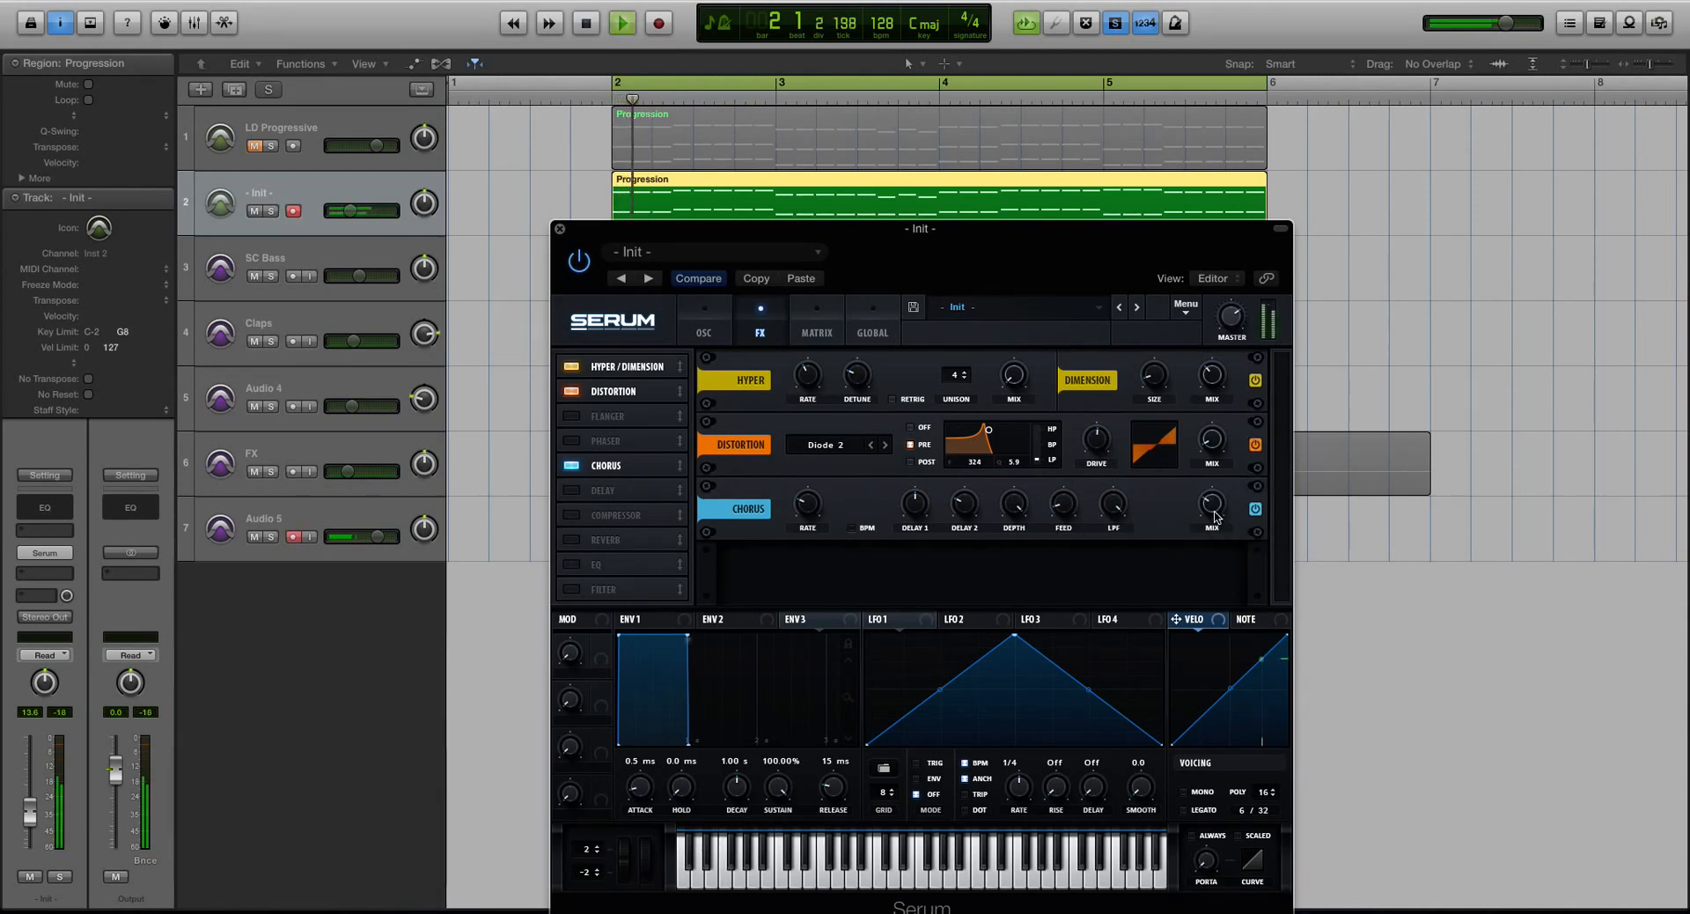
pyautogui.click(572, 466)
pyautogui.click(573, 466)
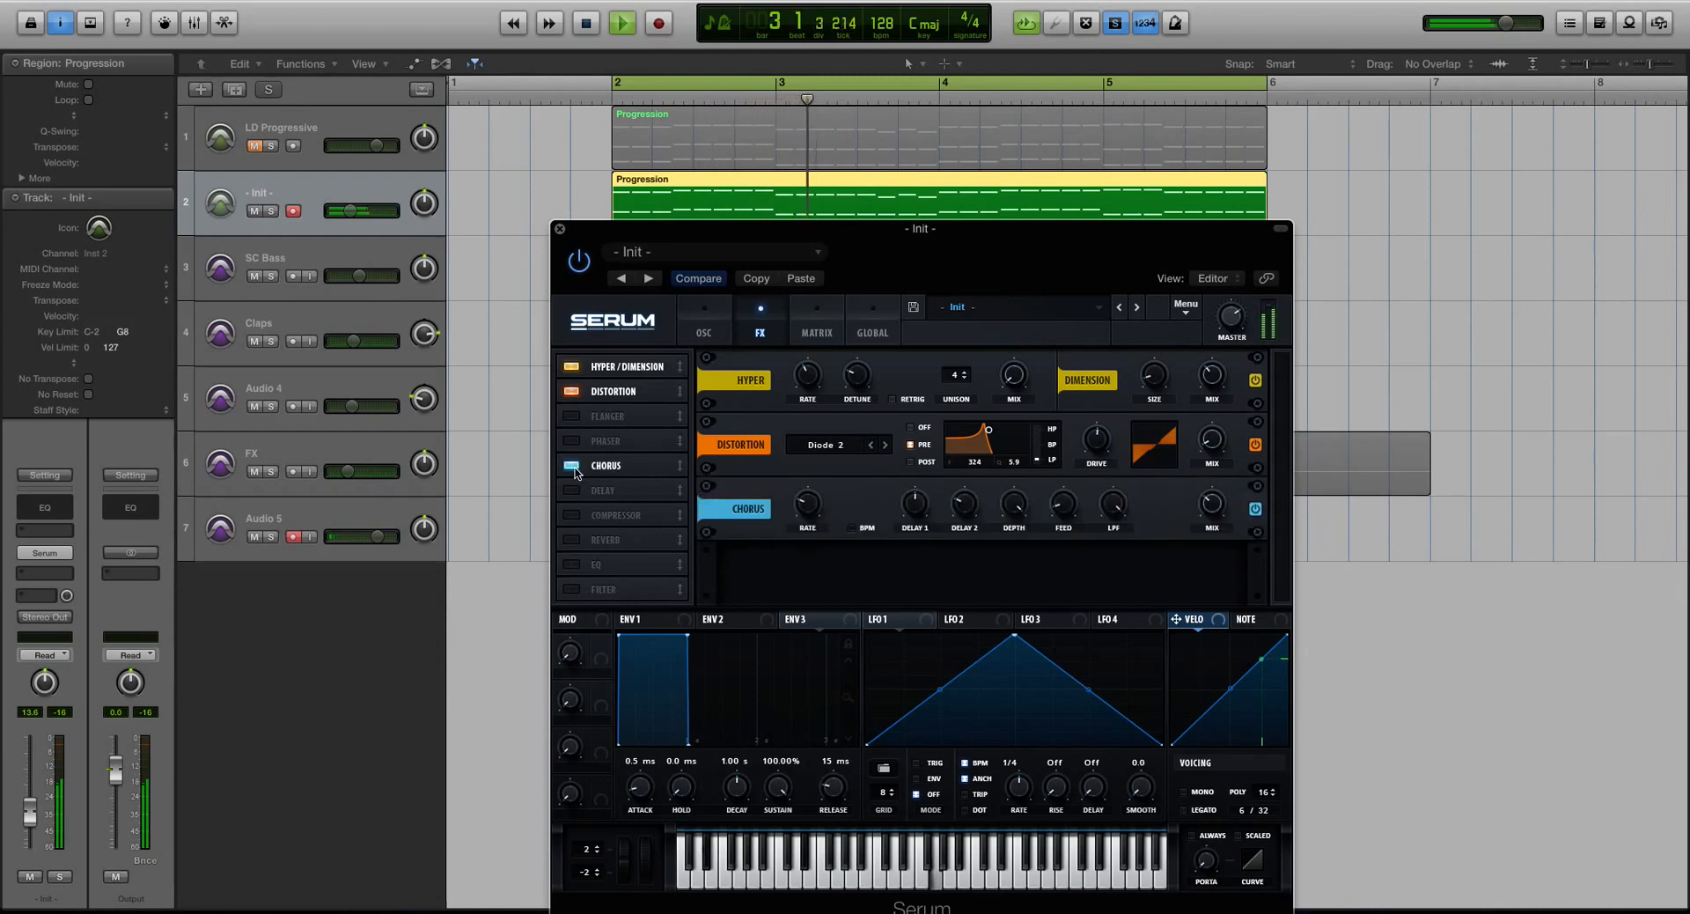
pyautogui.press('space')
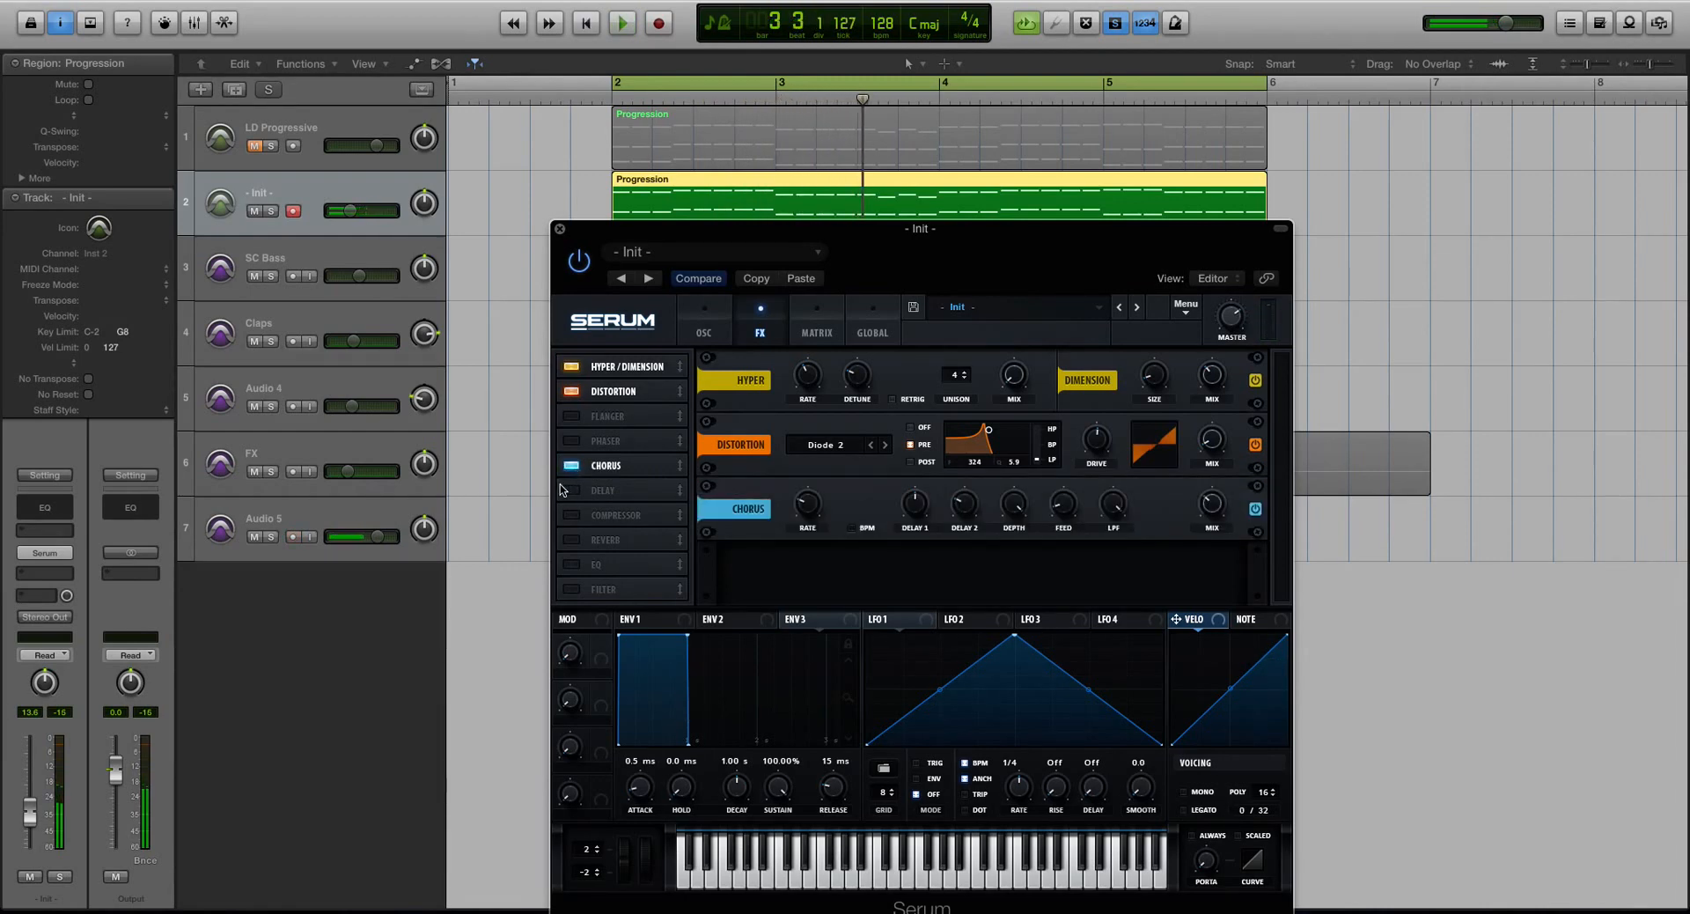
# - Move the reverb directly after the chorus, enable it with a mix of about 26%, and audition the patch
pyautogui.moveTo(603, 539); pyautogui.dragTo(598, 493)
pyautogui.click(573, 491)
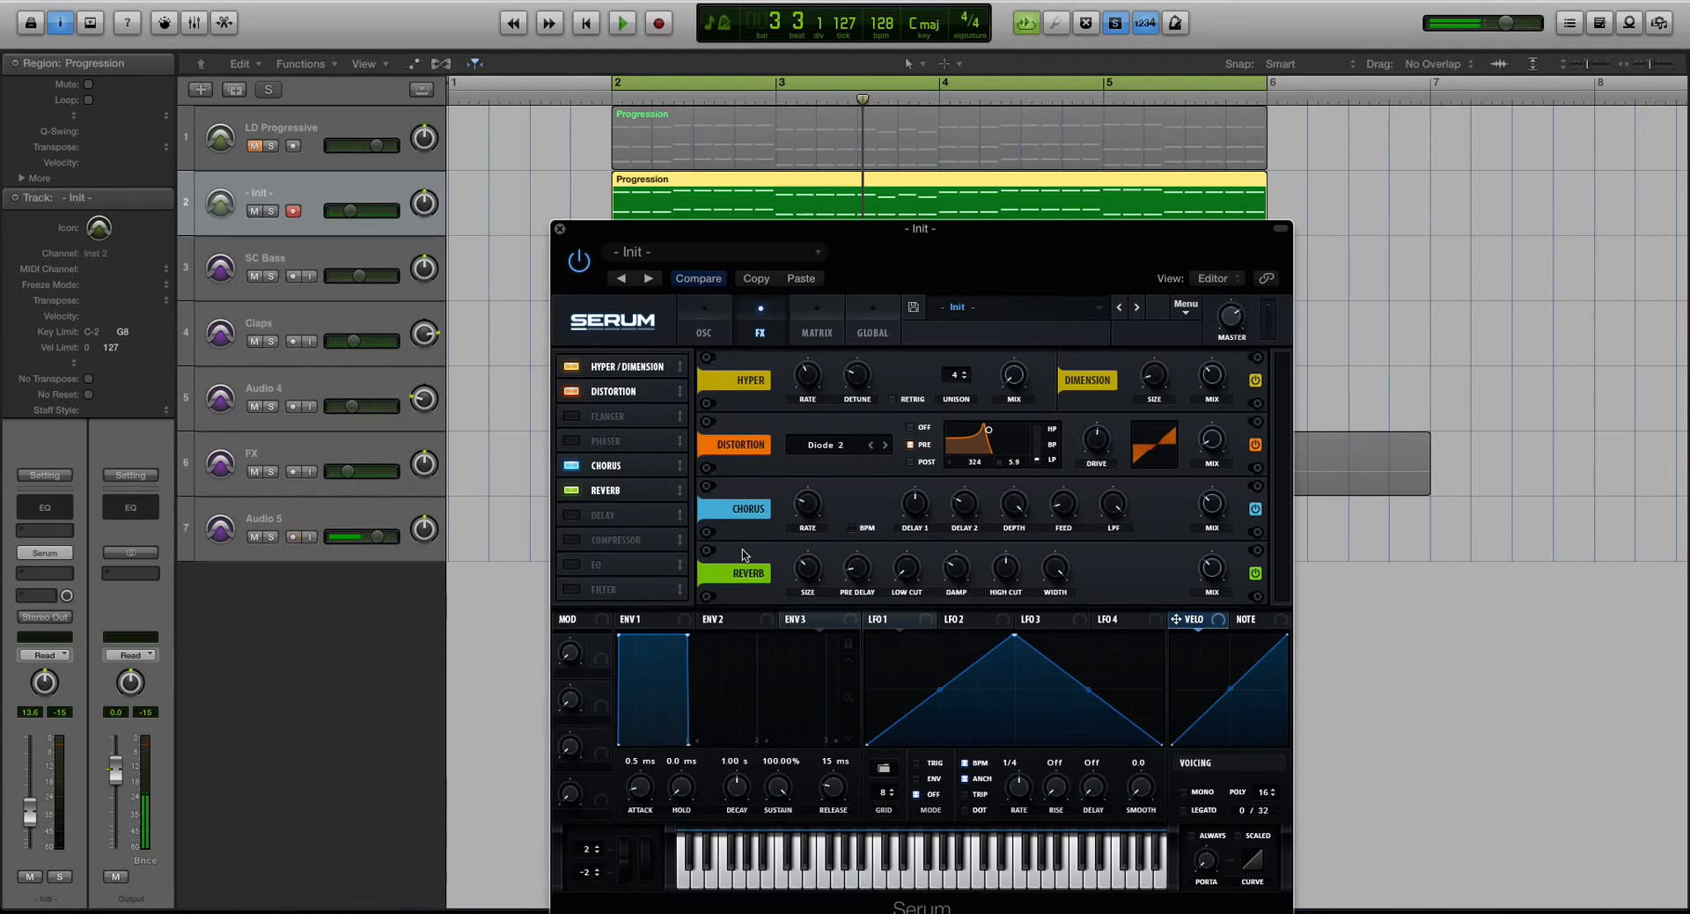
pyautogui.moveTo(798, 572)
pyautogui.moveTo(1211, 588)
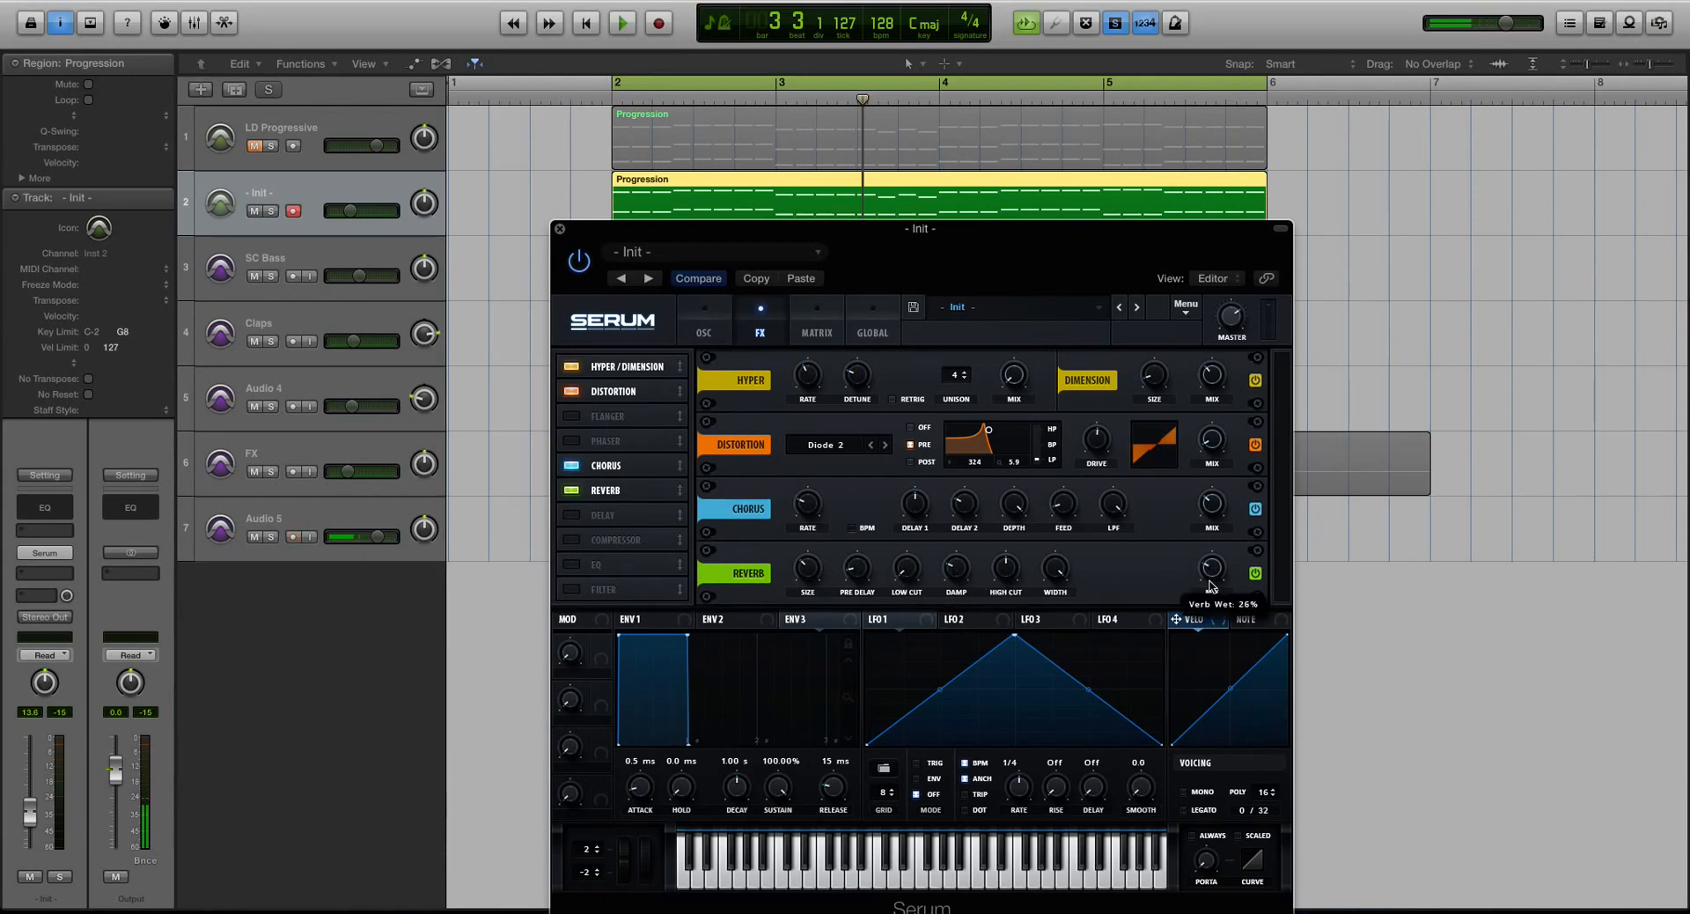
pyautogui.press('space')
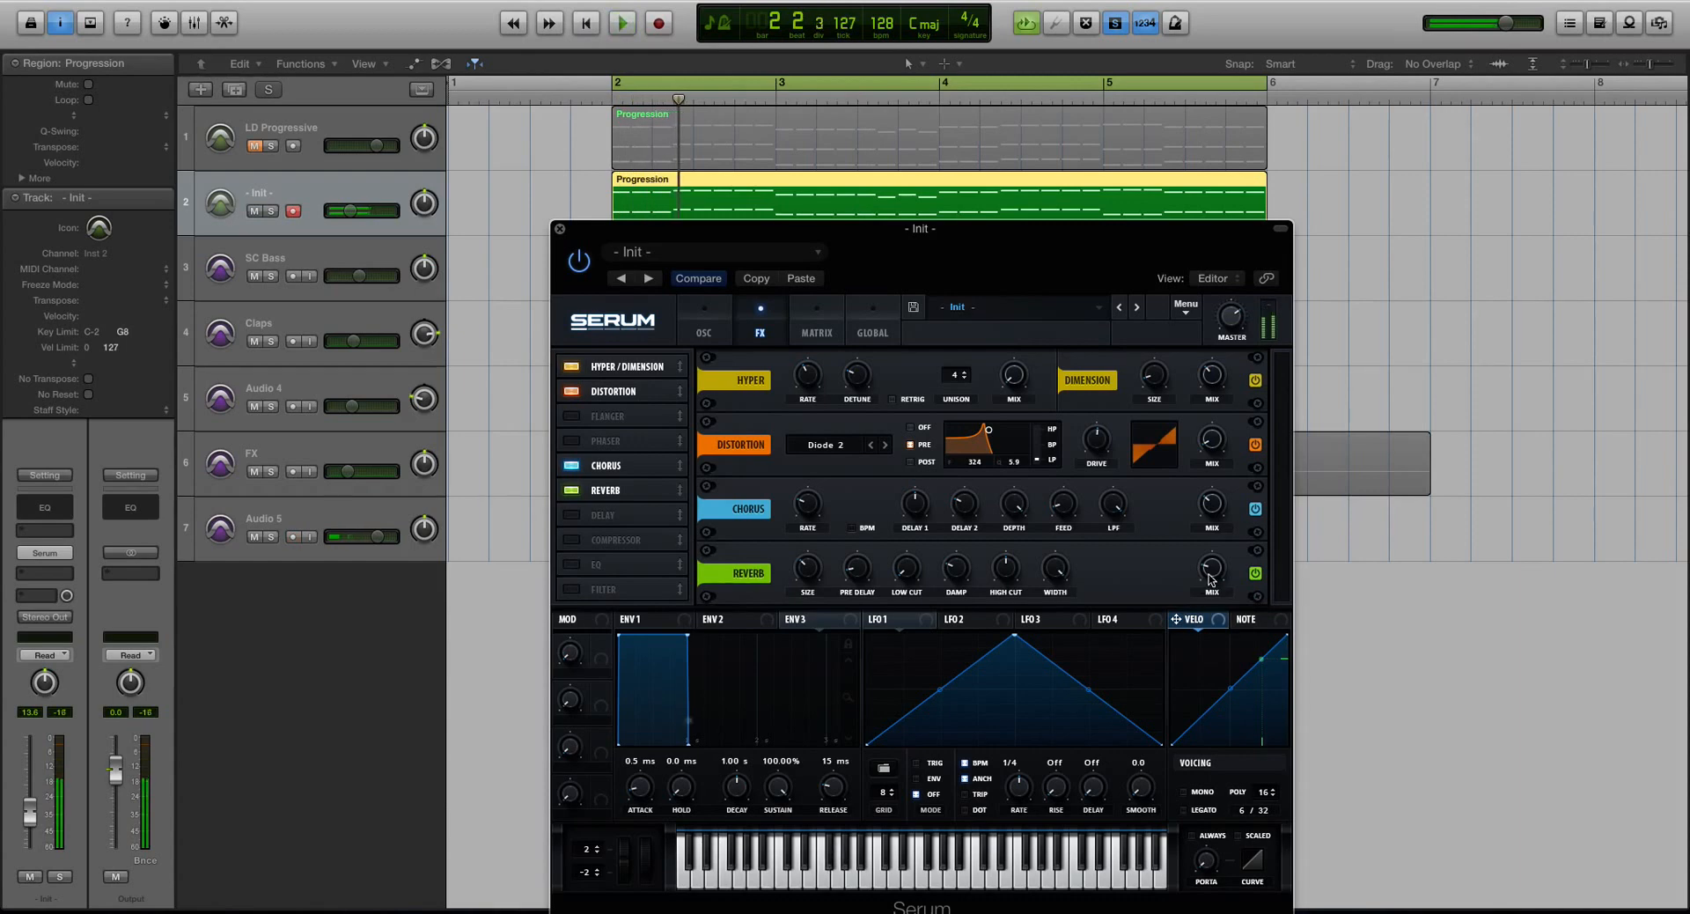
pyautogui.press('space')
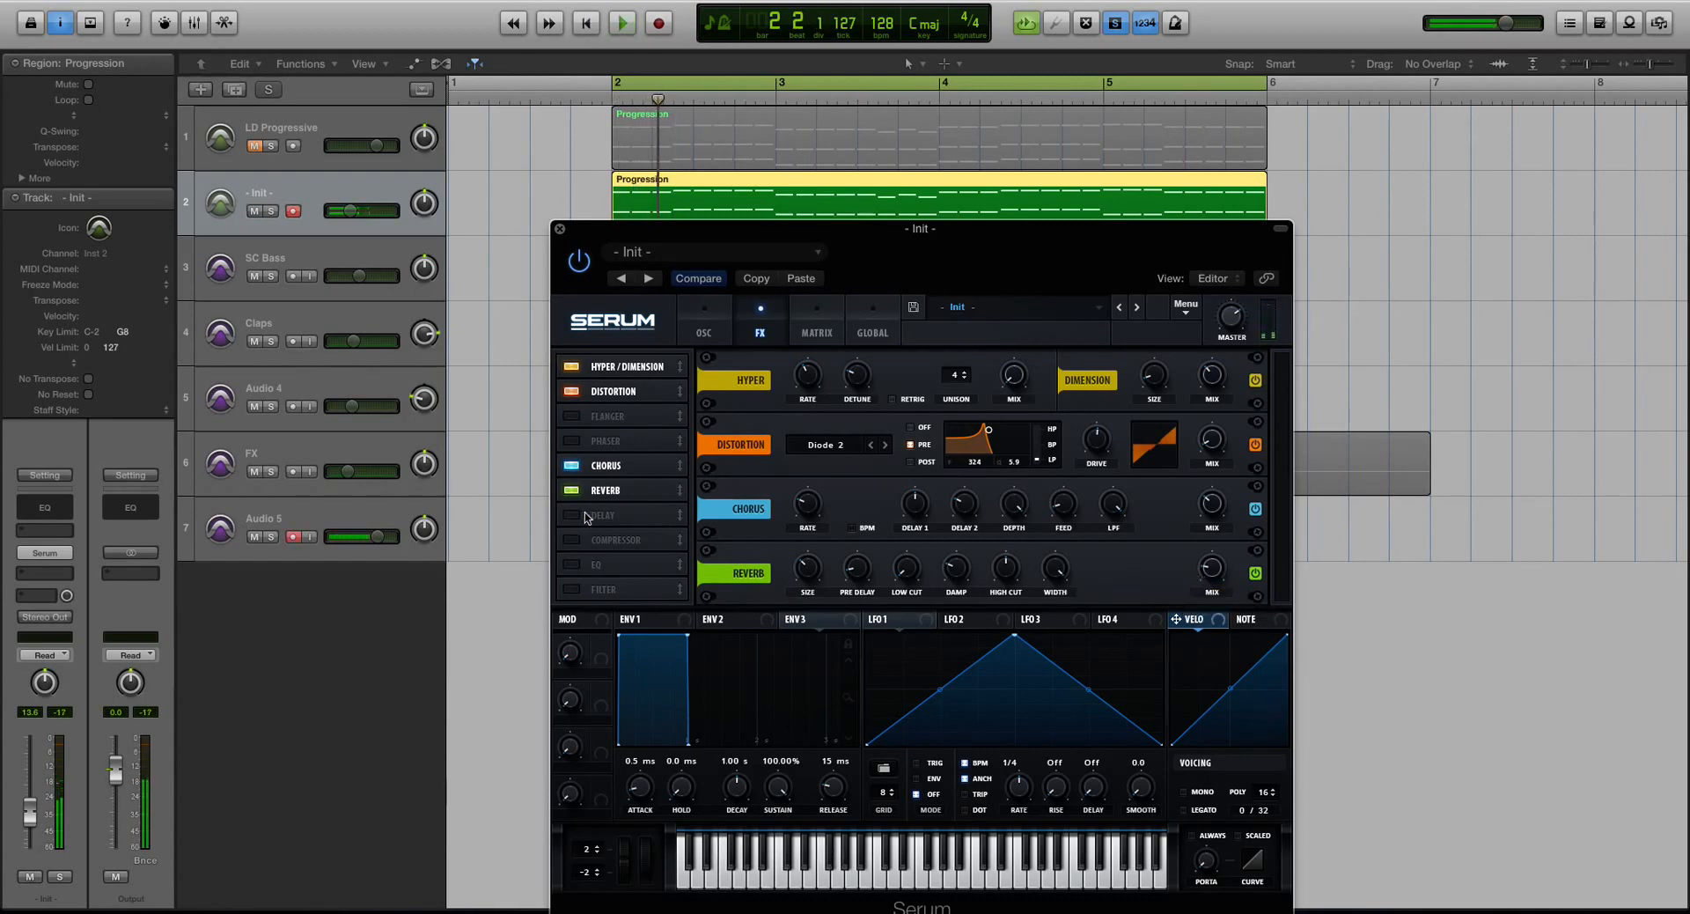
# - Move the EQ and compressor between the reverb and the delay, with the EQ first, and enable both
pyautogui.moveTo(604, 540); pyautogui.dragTo(592, 519)
pyautogui.click(577, 518)
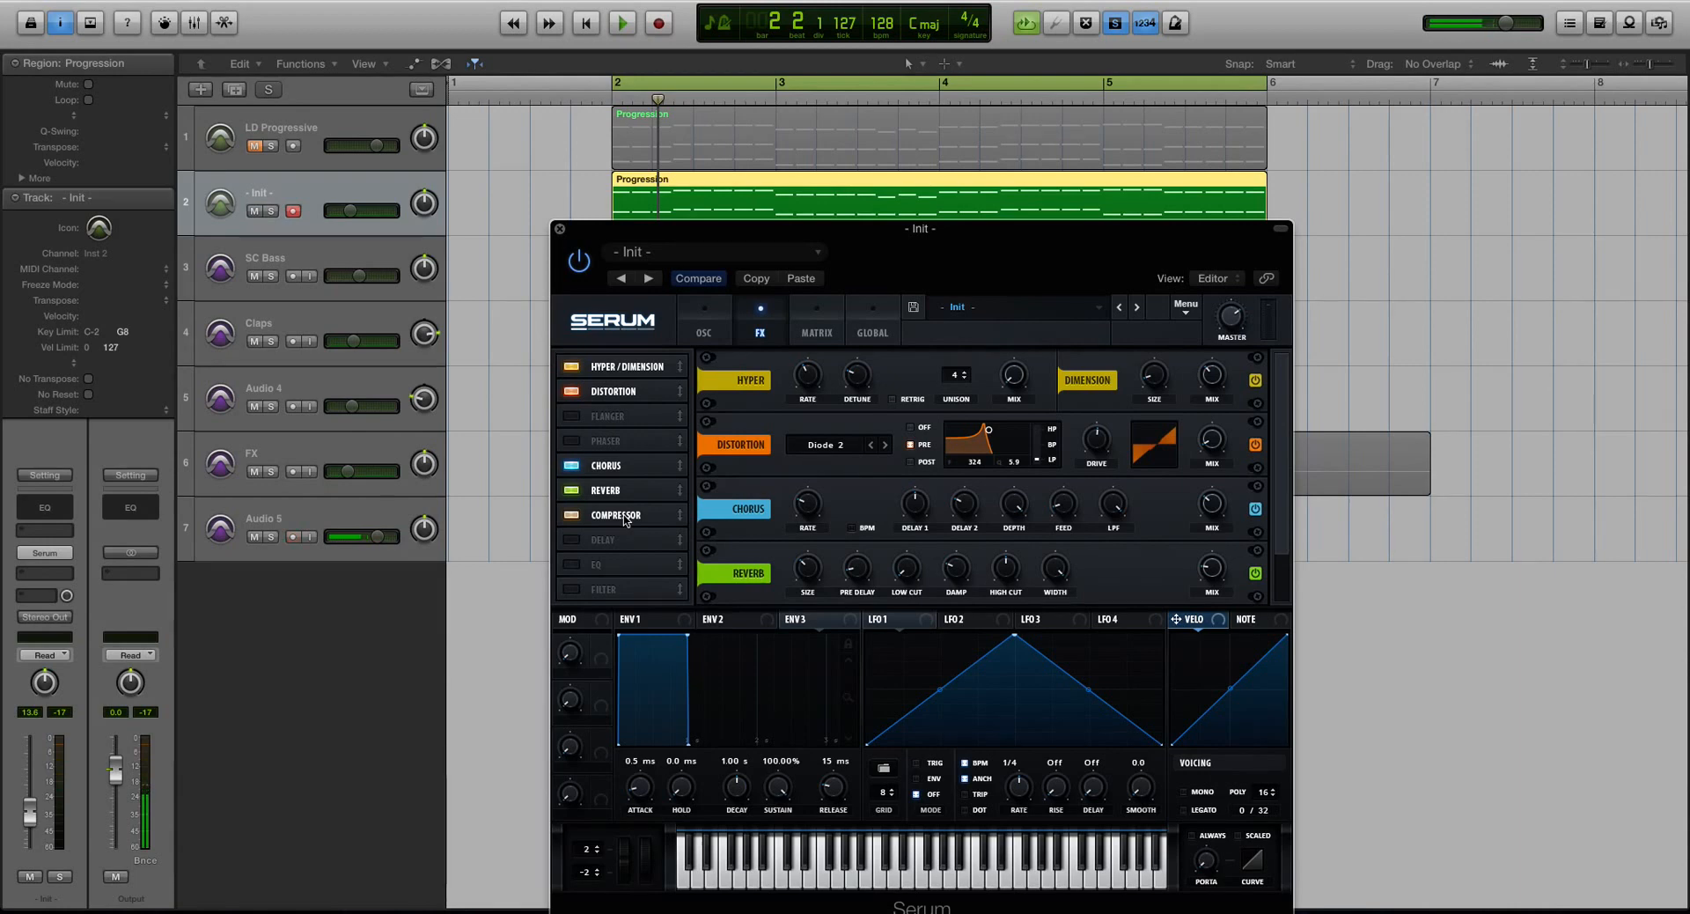
pyautogui.moveTo(618, 563); pyautogui.dragTo(621, 514)
pyautogui.click(572, 515)
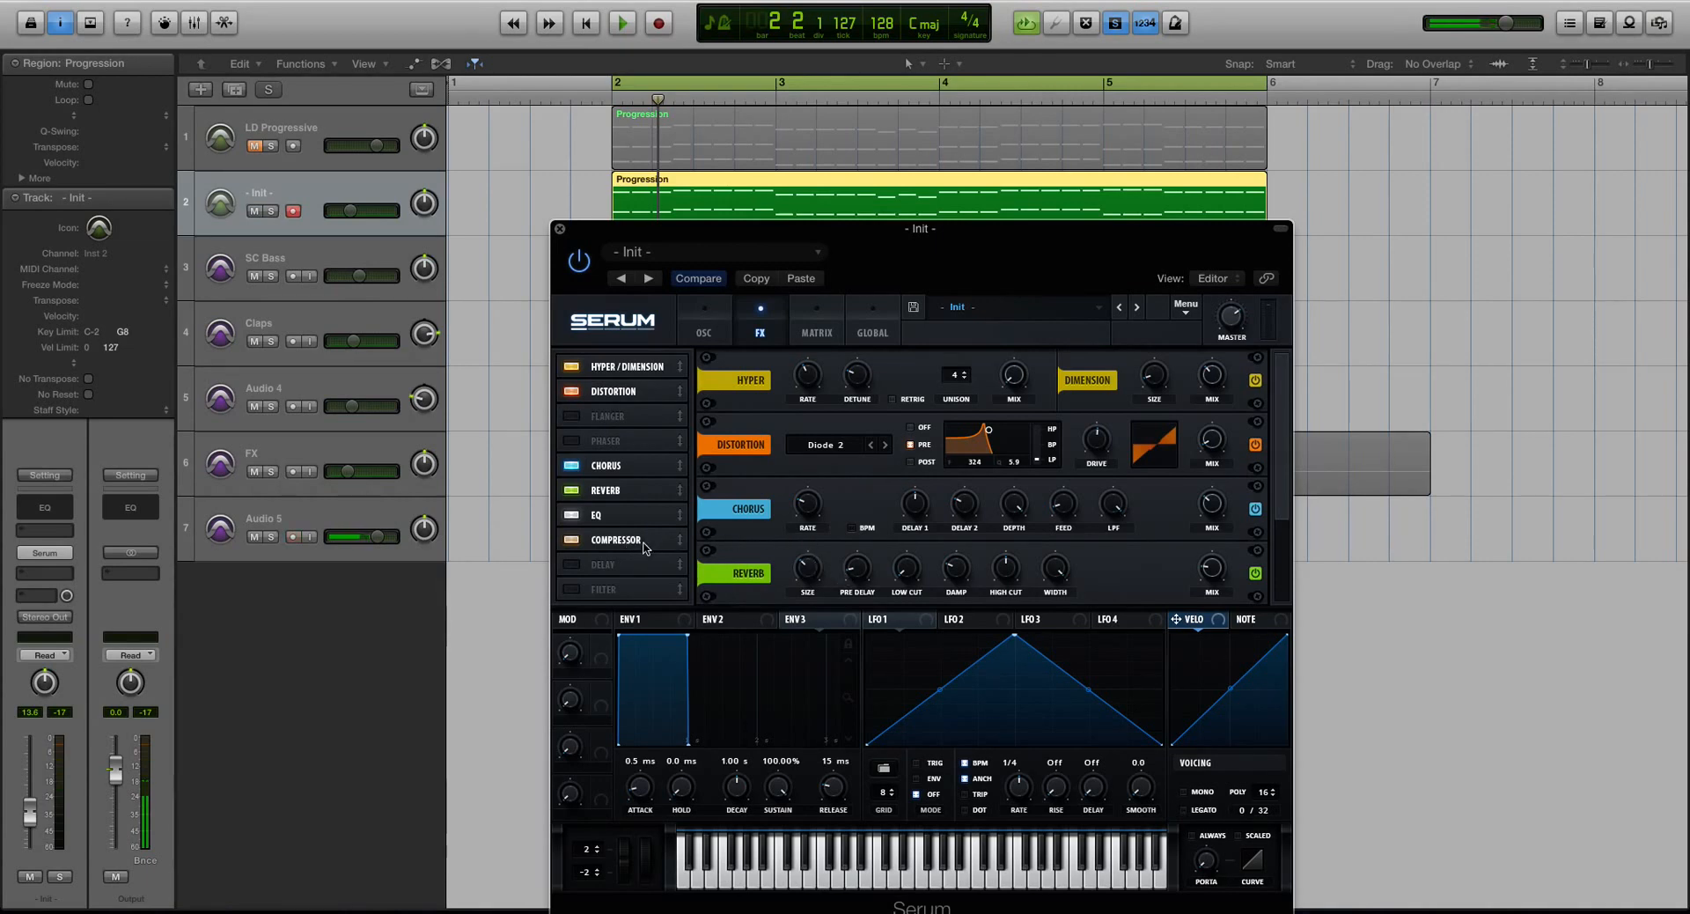
# - Check the compressor's controls and audition the patch through the EQ and compressor
pyautogui.scroll(-4, 899, 552)
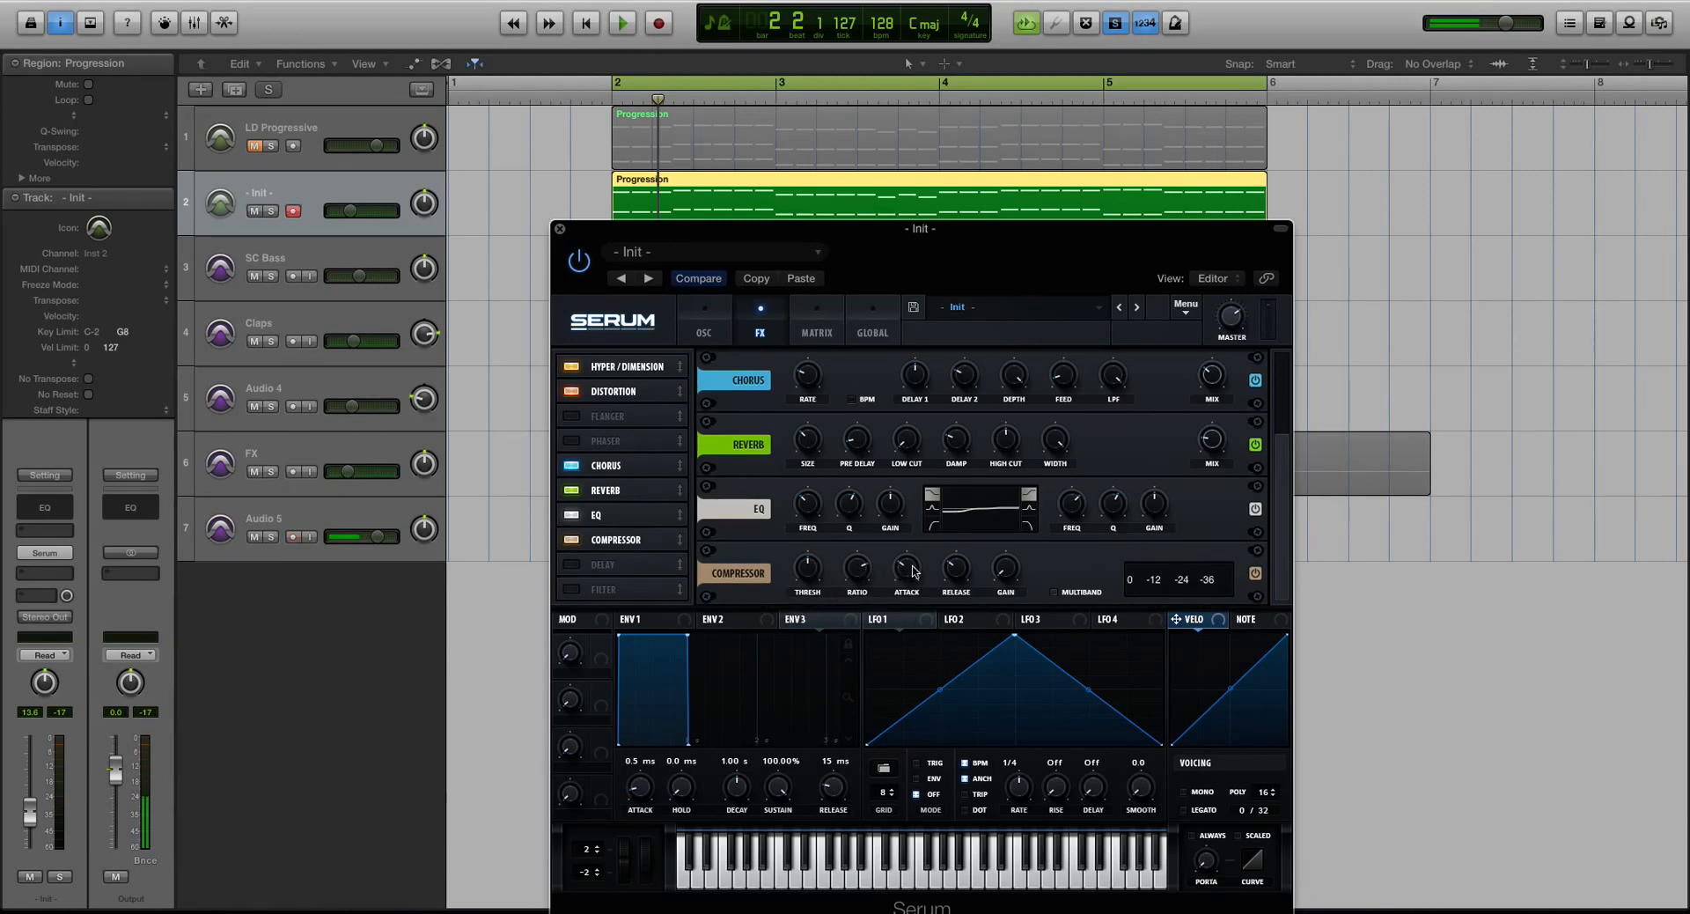
pyautogui.moveTo(958, 570)
pyautogui.press('space')
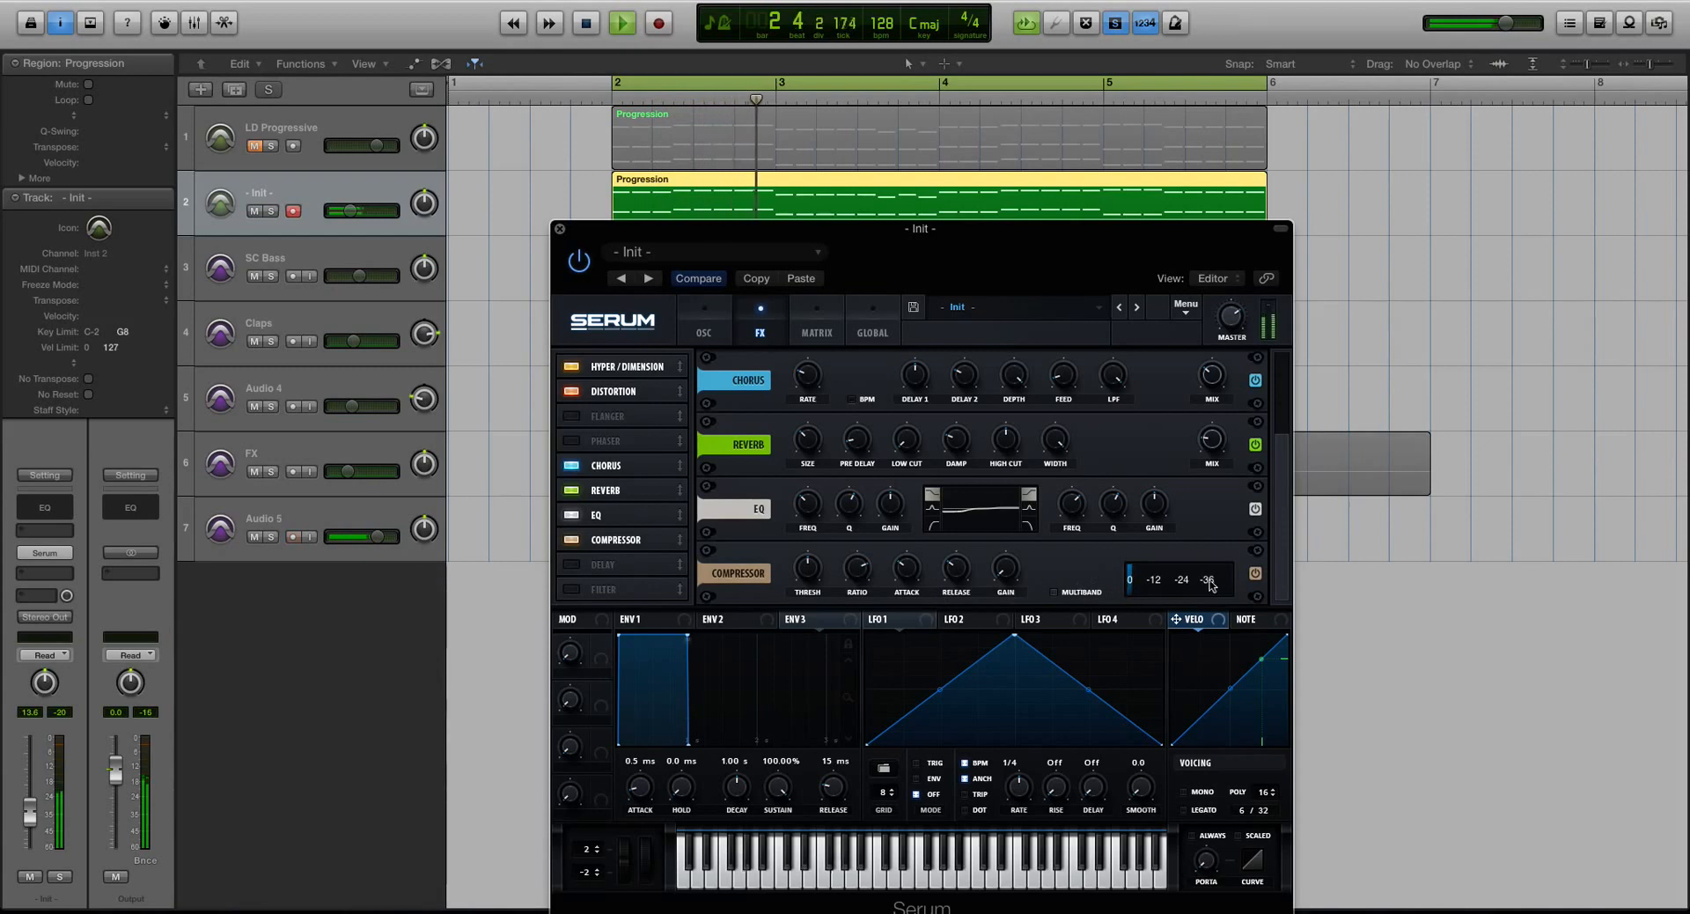
pyautogui.press('space')
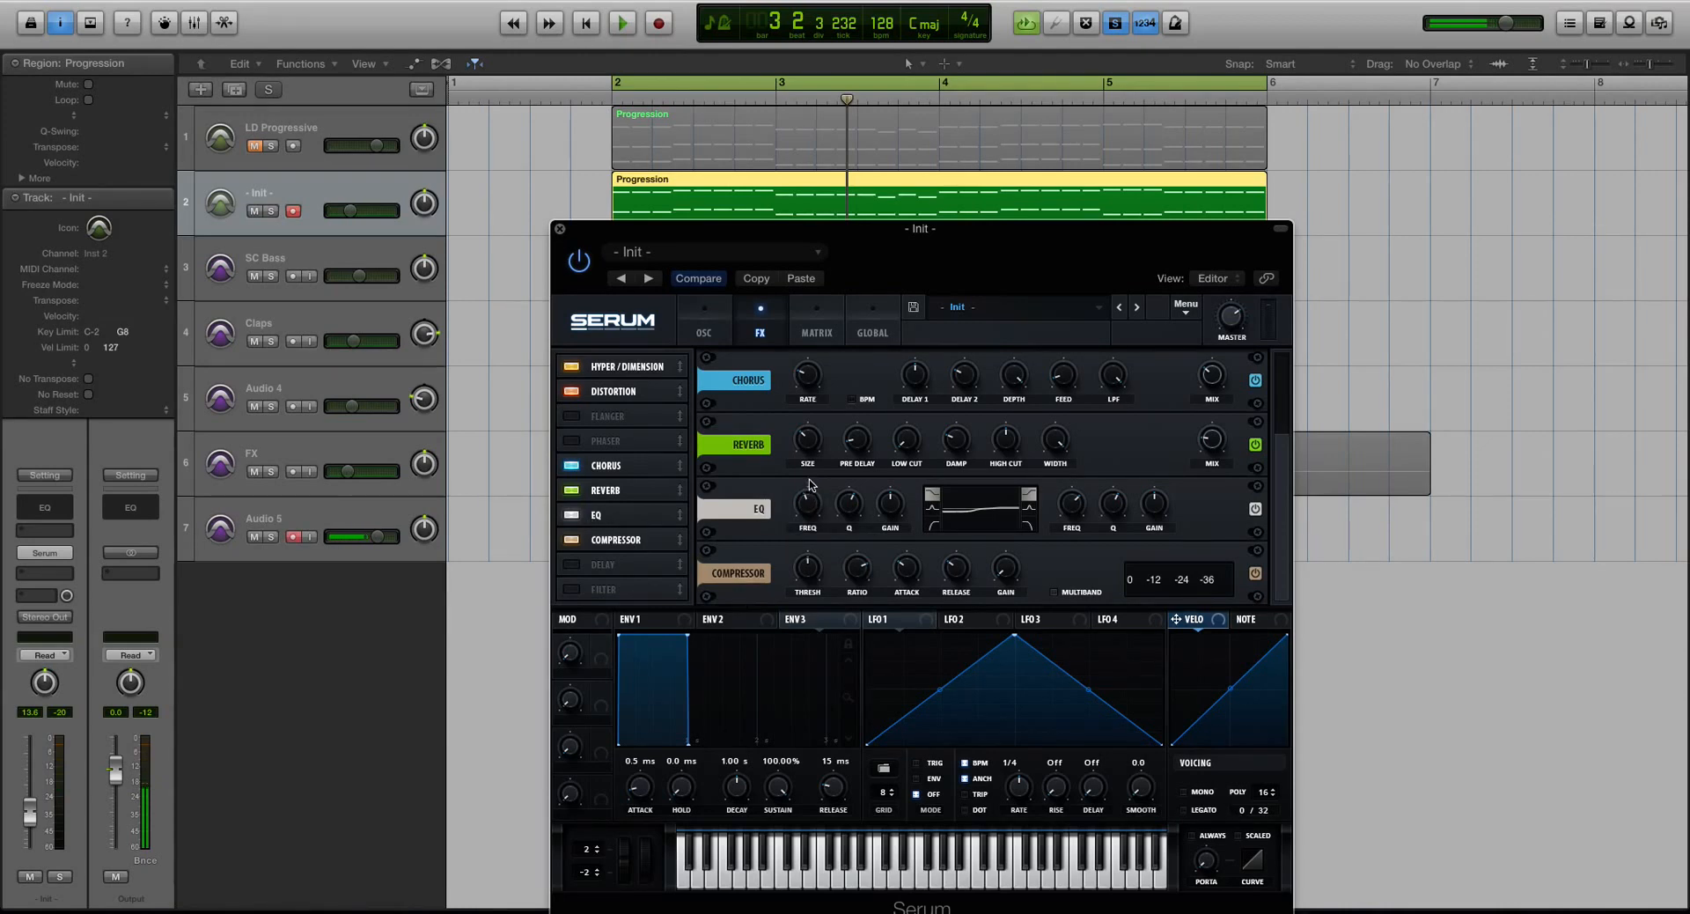
# - Switch the EQ's low band to a low cut at around 337 Hz and boost its high band while auditioning
pyautogui.moveTo(811, 499)
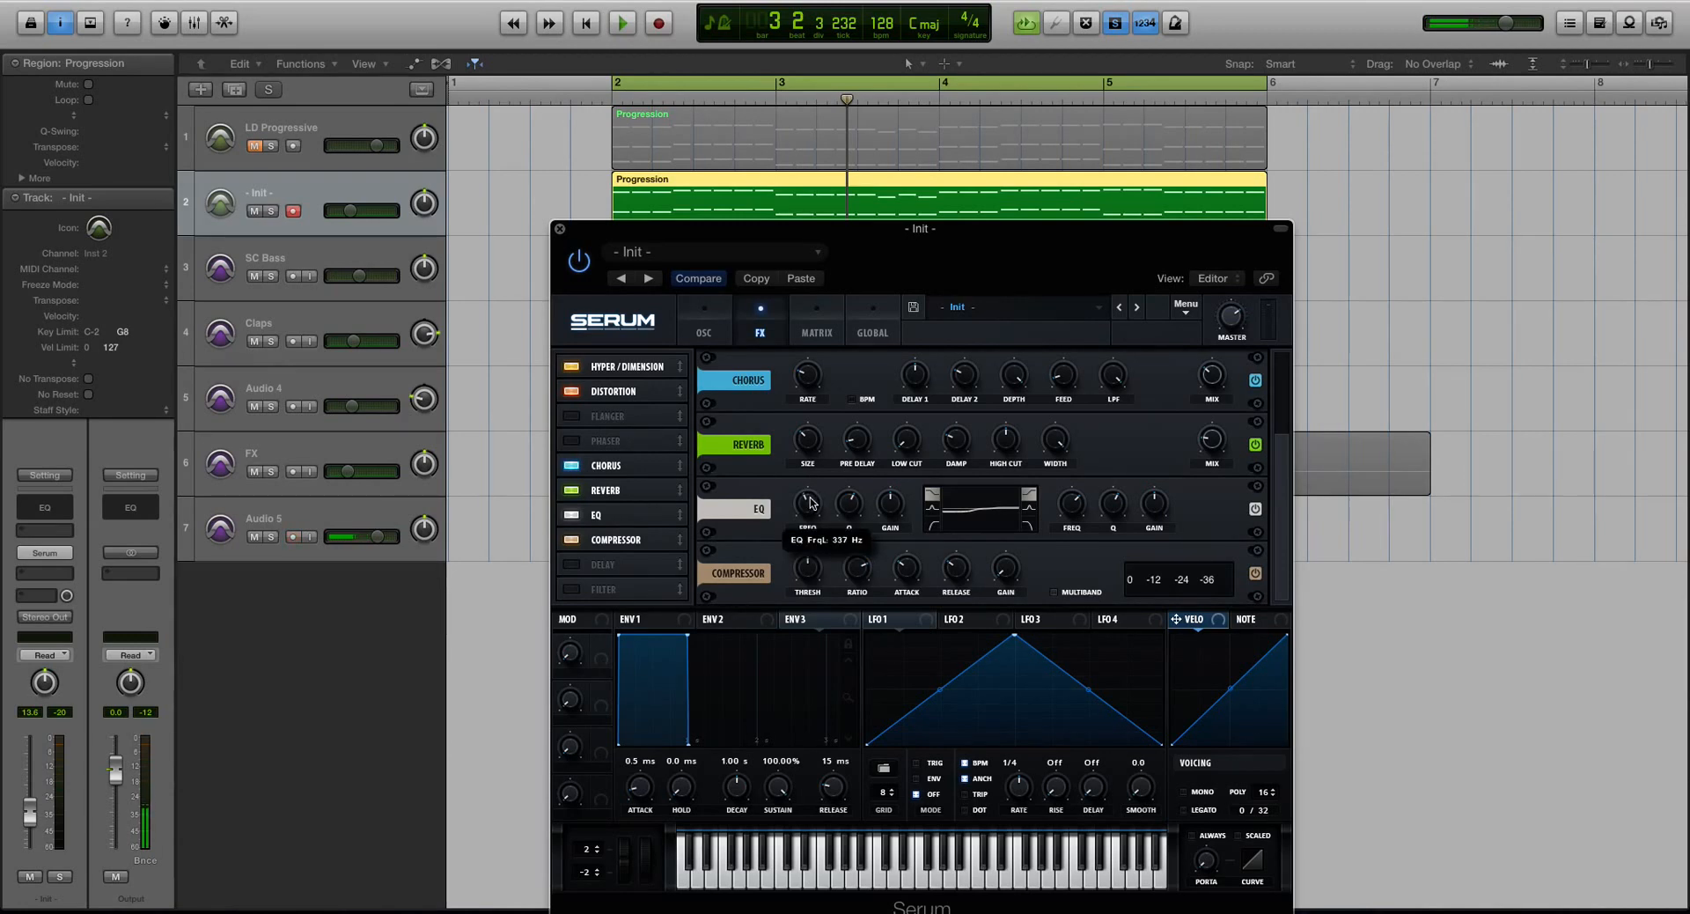
pyautogui.click(930, 526)
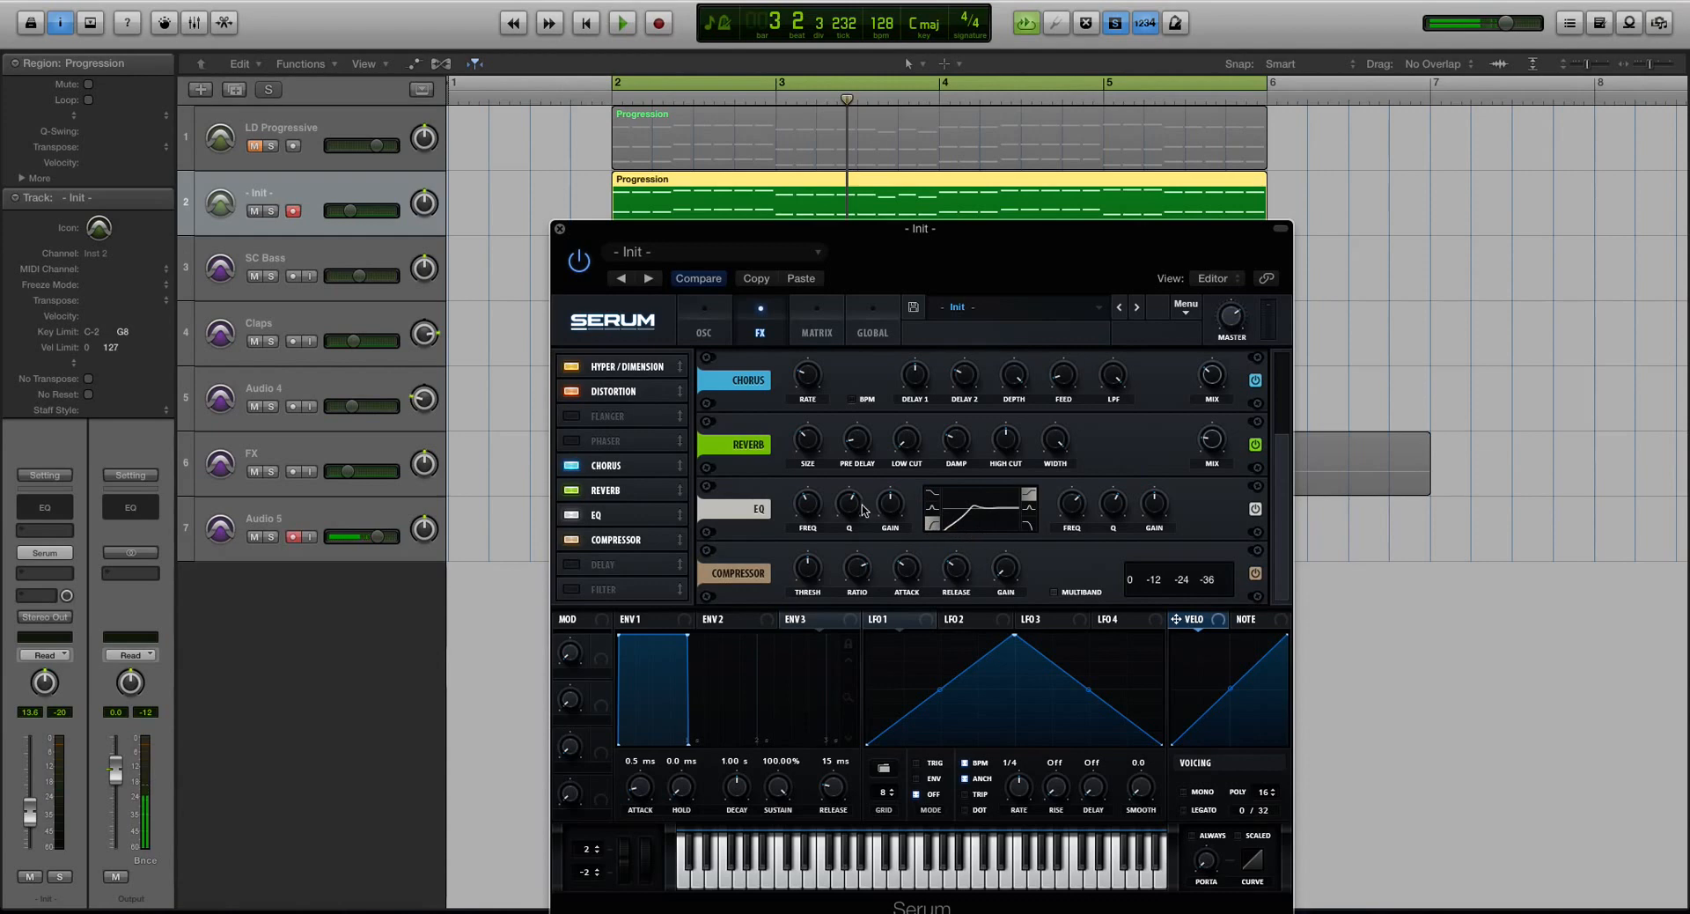
pyautogui.moveTo(849, 506); pyautogui.dragTo(891, 514)
pyautogui.press('space')
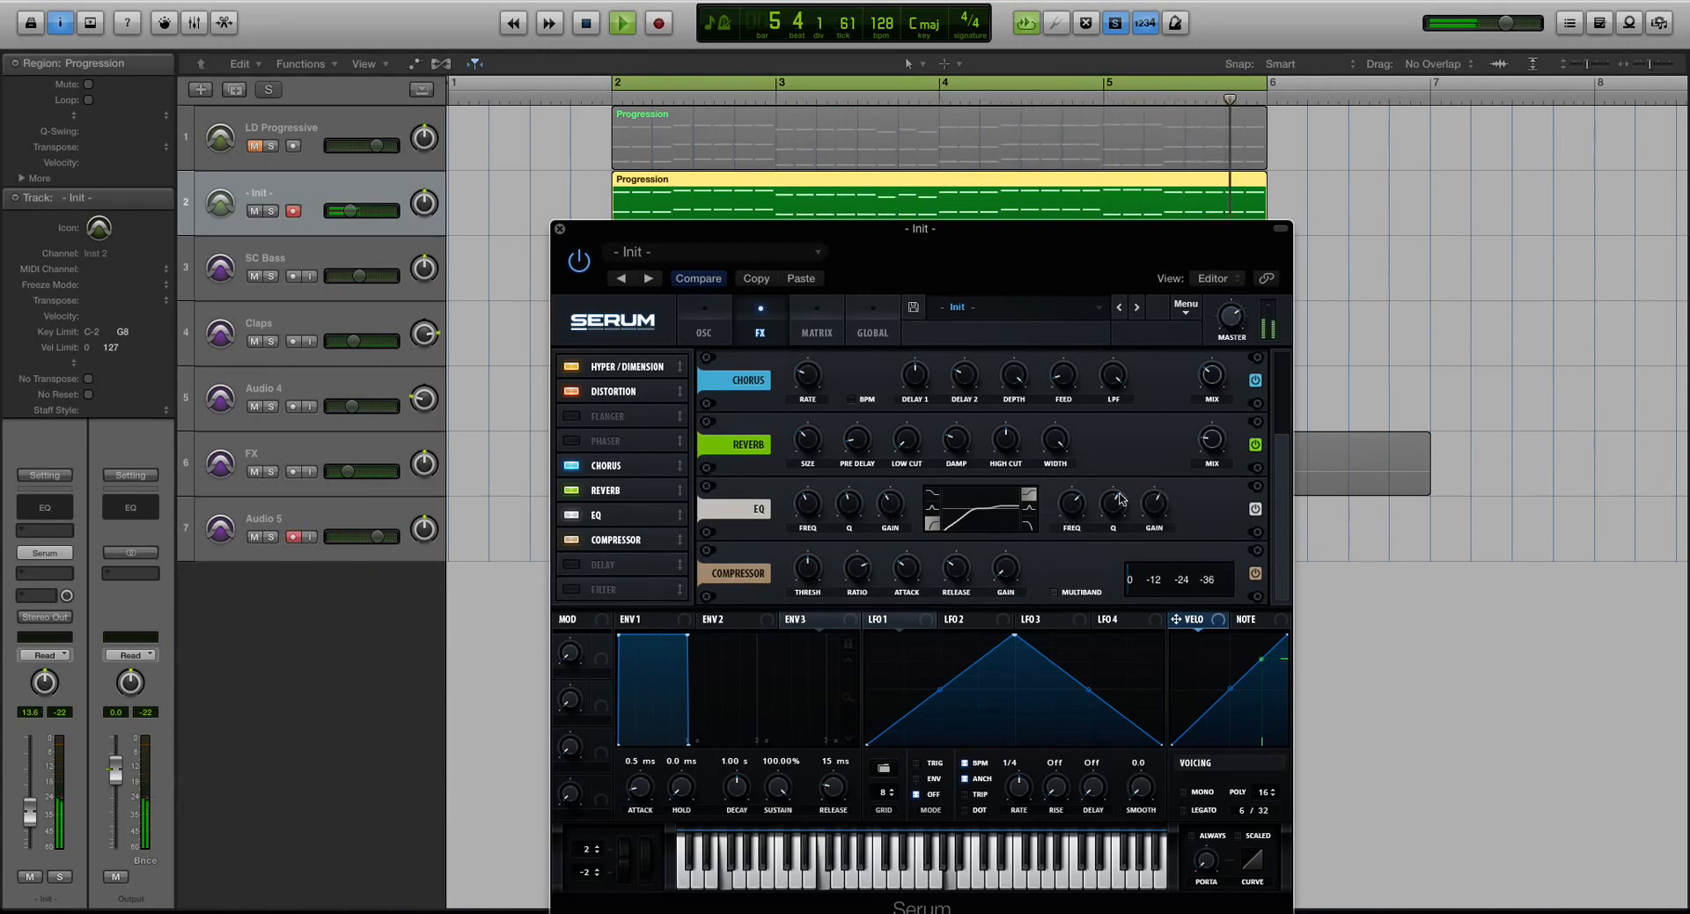
pyautogui.moveTo(1104, 515); pyautogui.dragTo(1147, 504)
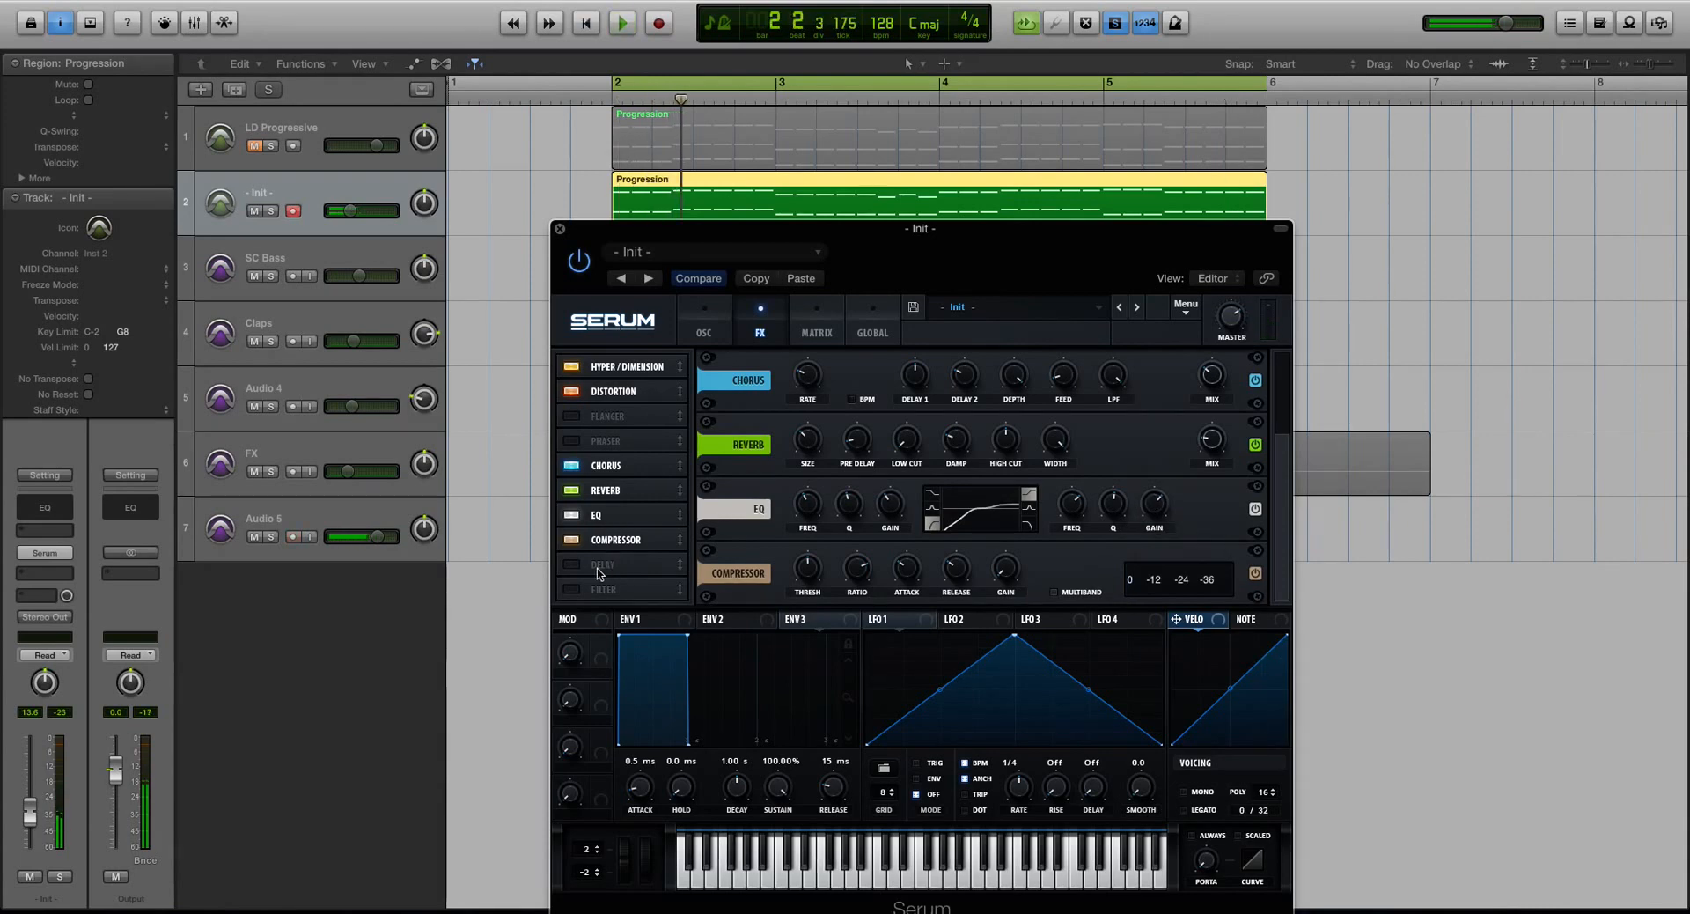
# - Enable the delay with its filter set to 832 and 2.8, audition the patch, and review the effects chain
pyautogui.click(572, 566)
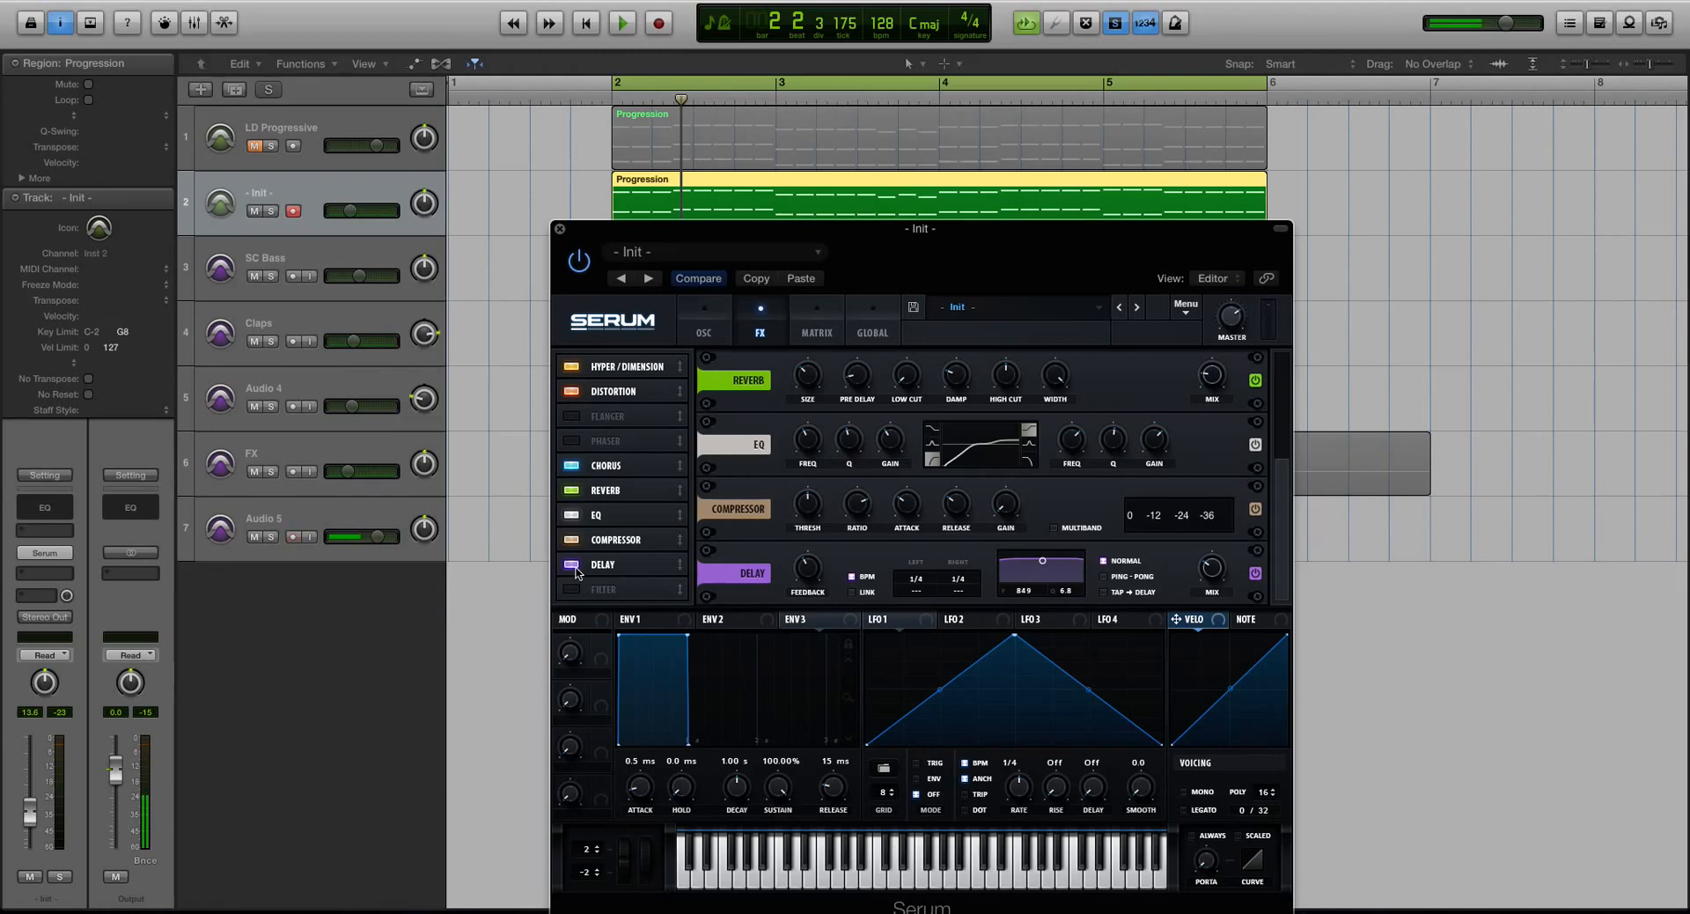
pyautogui.moveTo(1042, 562); pyautogui.dragTo(1044, 580)
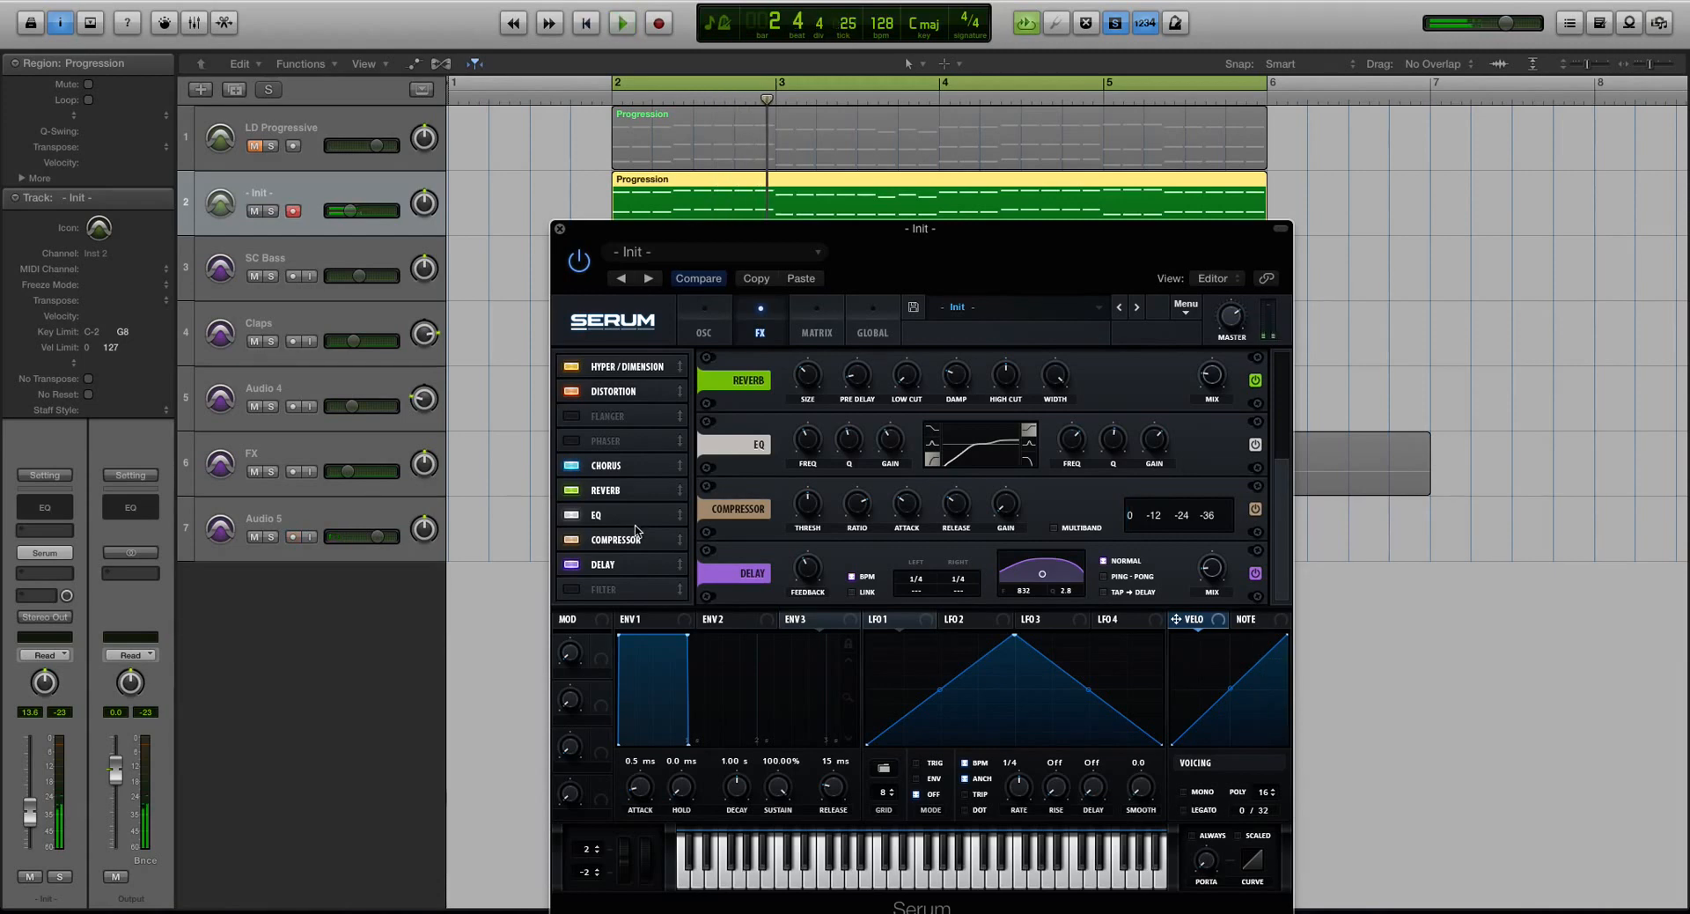
pyautogui.moveTo(1282, 514); pyautogui.dragTo(1245, 341)
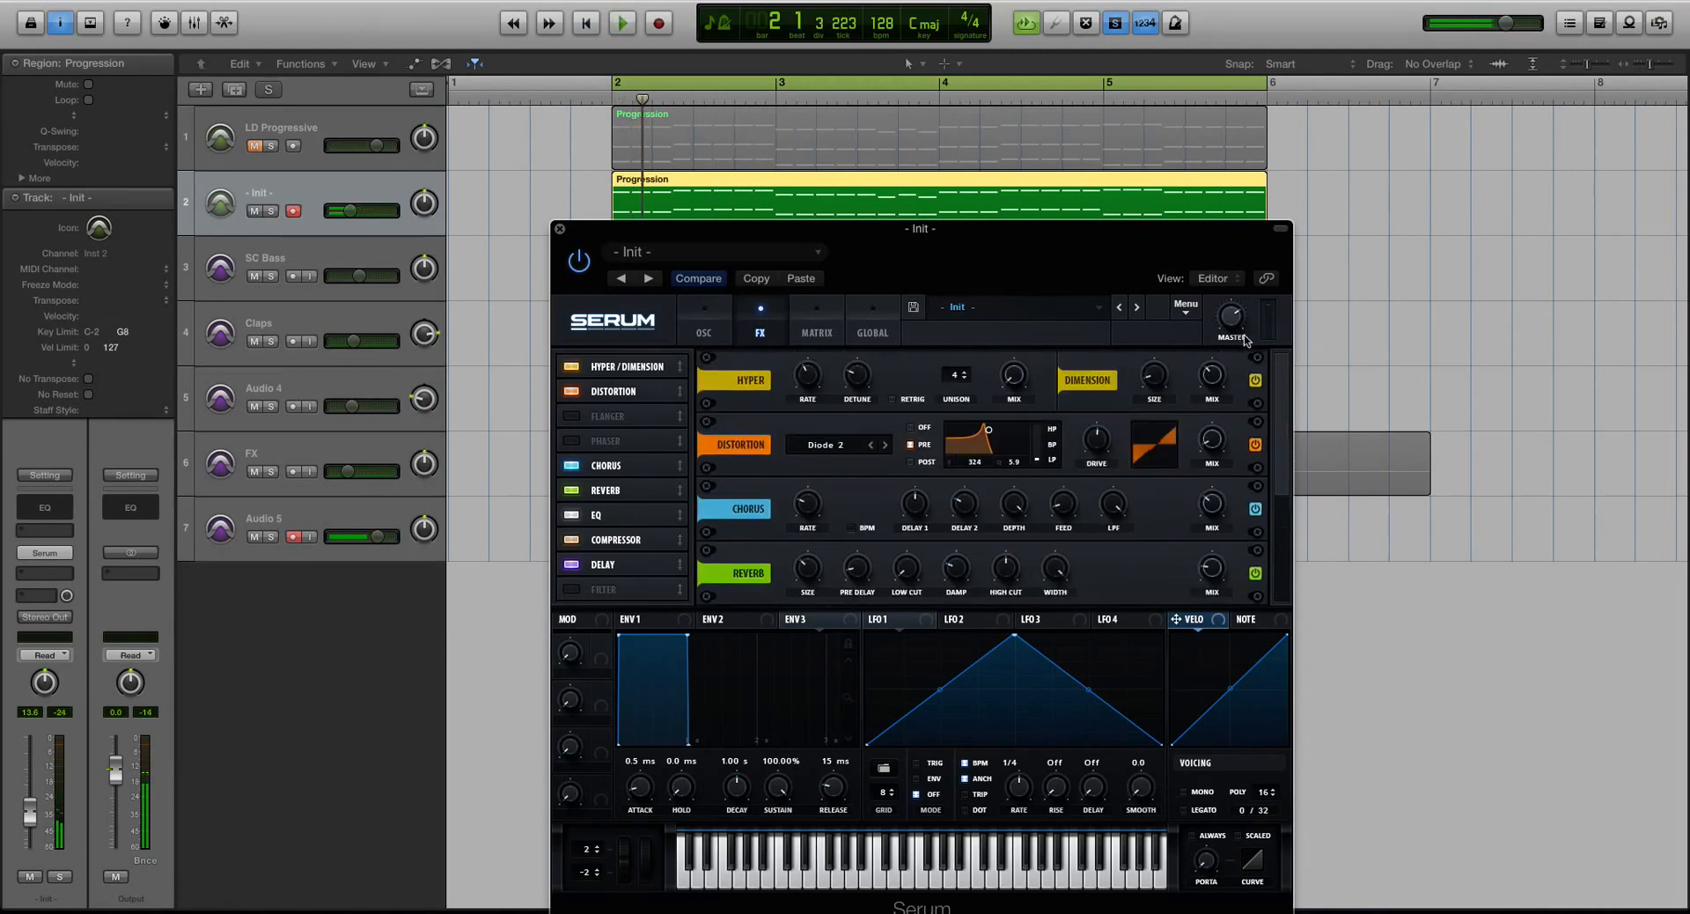
# - Turn off solo and set Envelope 1's attack to 0.0 ms, decay to 958 ms and sustain to -8.6 dB
pyautogui.click(701, 325)
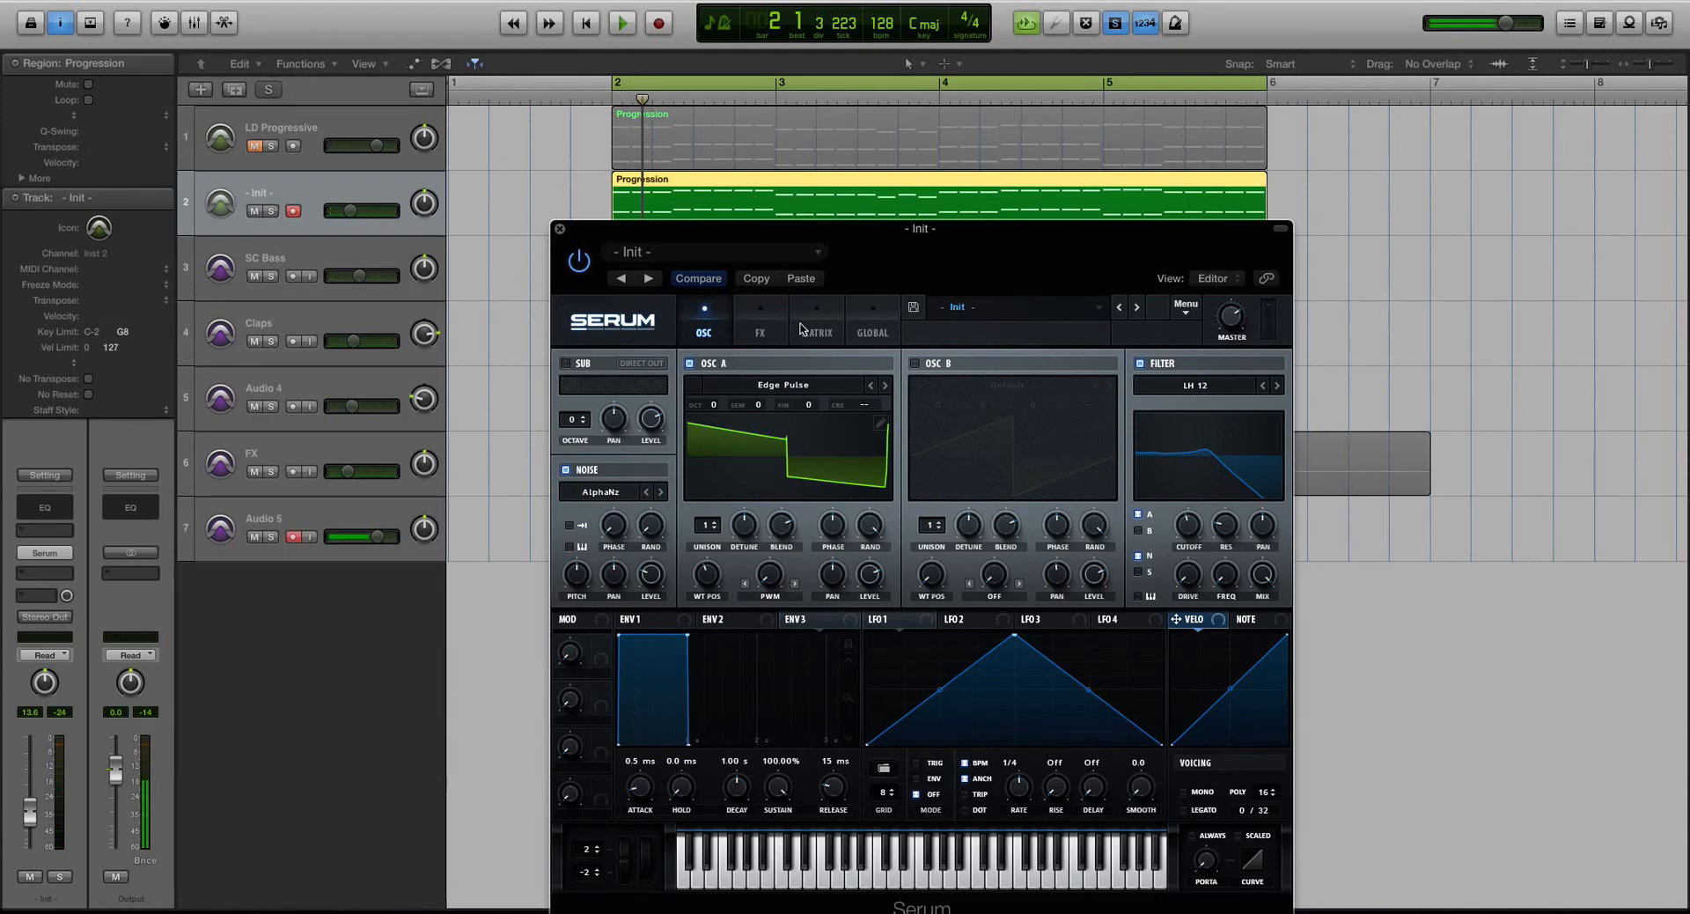
pyautogui.click(657, 620)
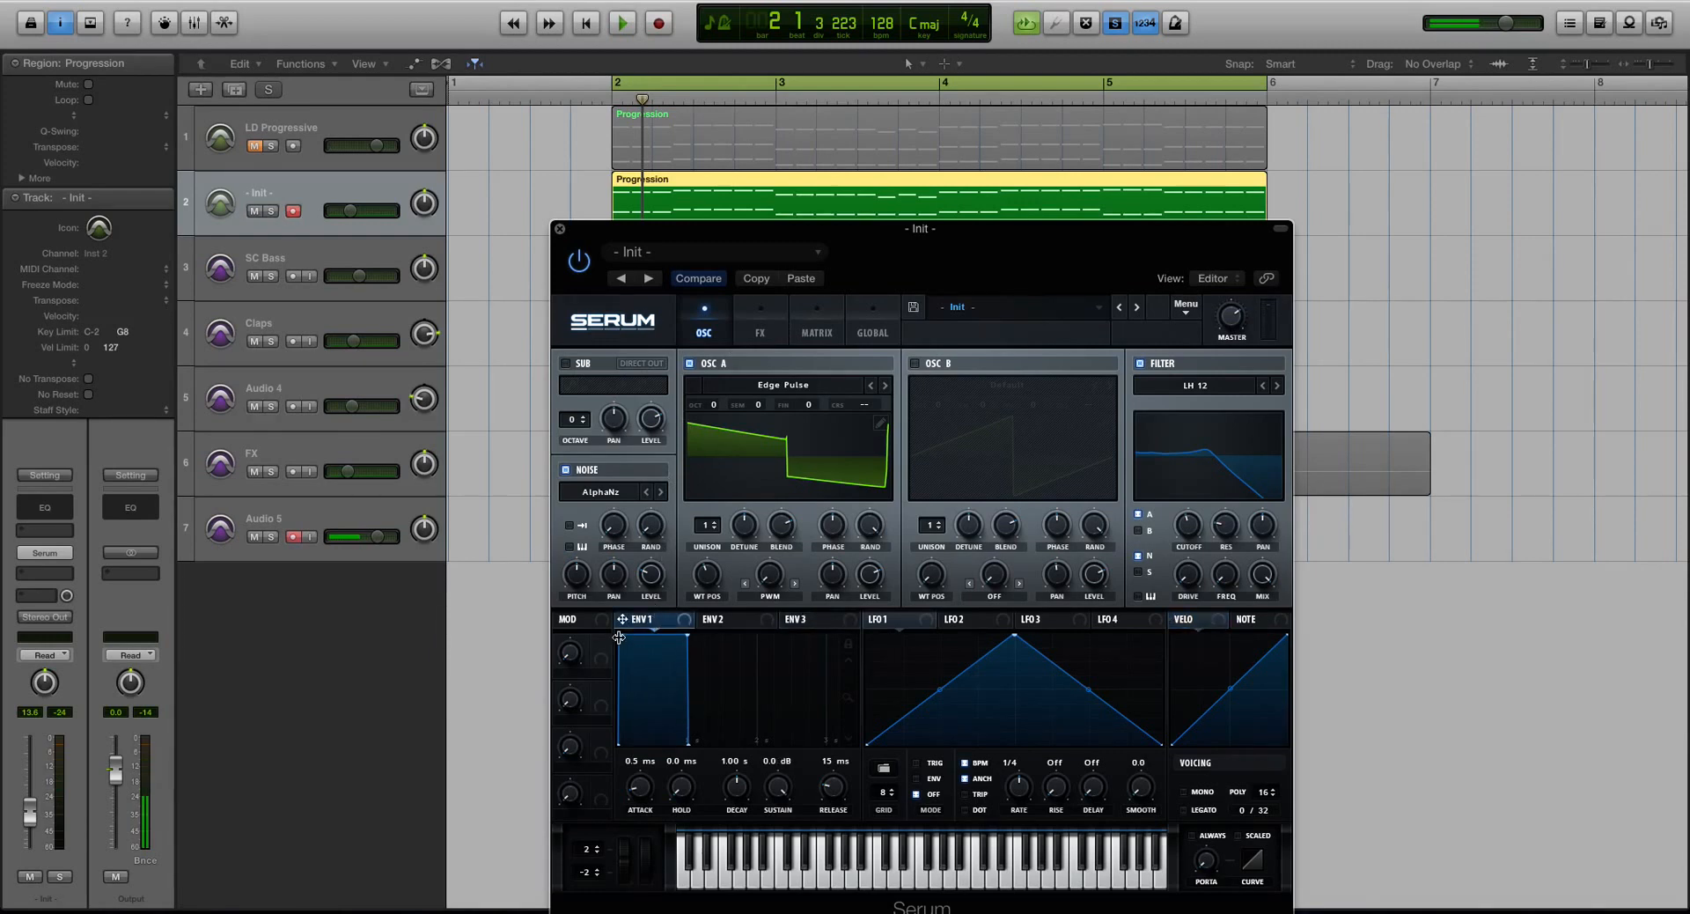
pyautogui.moveTo(635, 791); pyautogui.dragTo(655, 868)
pyautogui.hotkey('ctrl', 's')
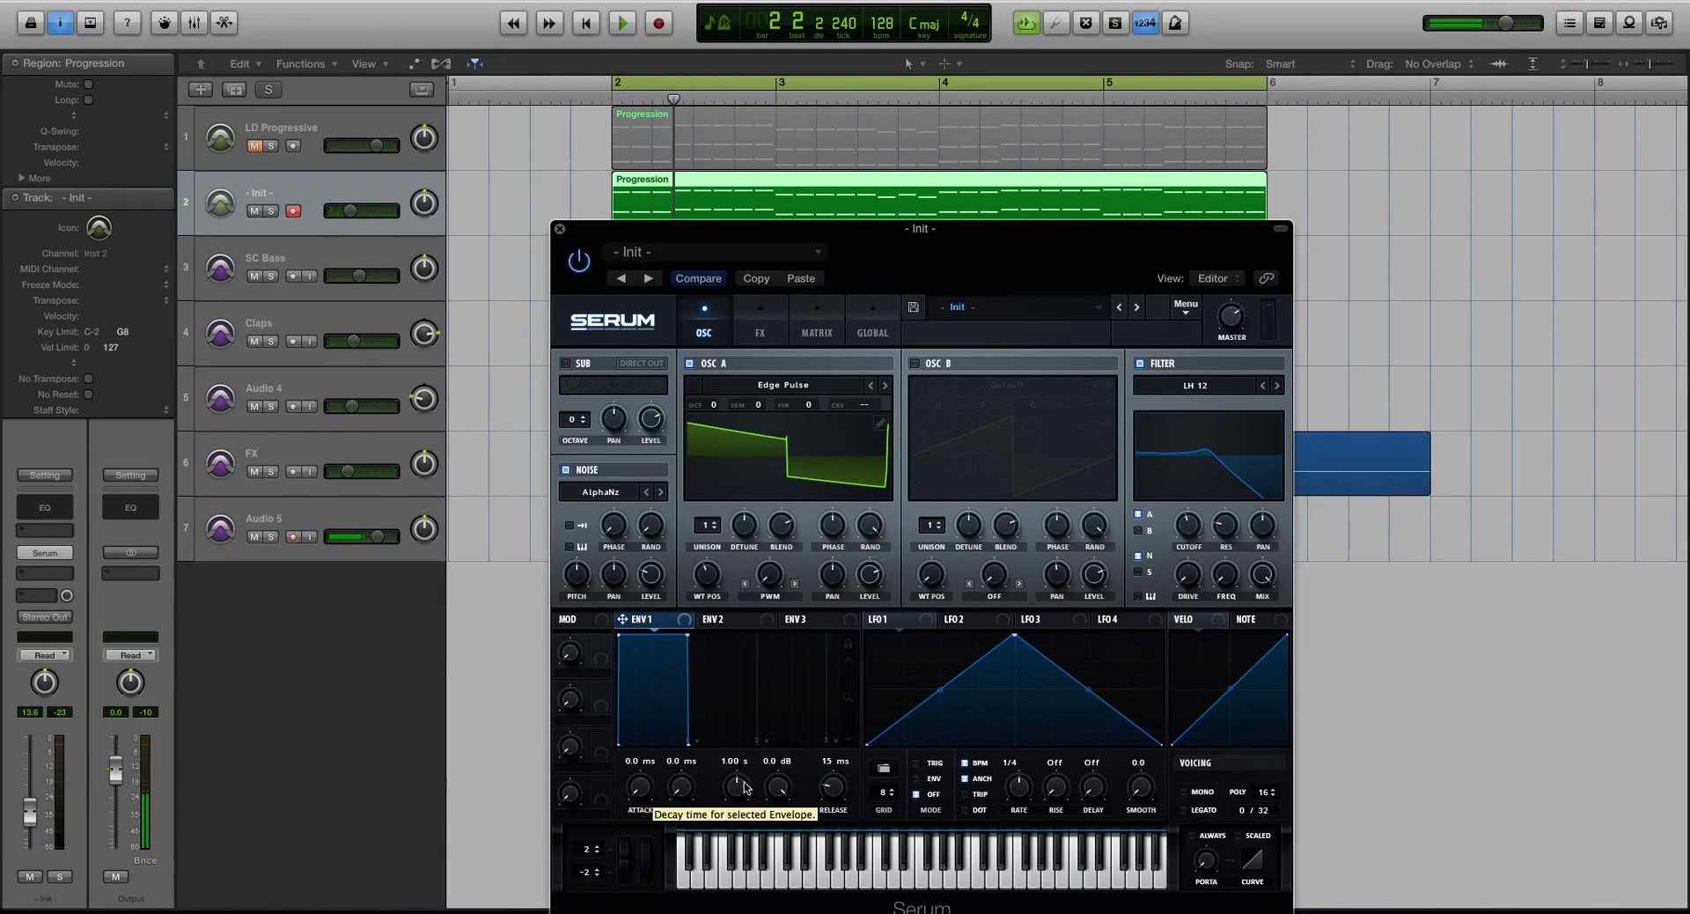
pyautogui.moveTo(744, 786); pyautogui.dragTo(780, 870)
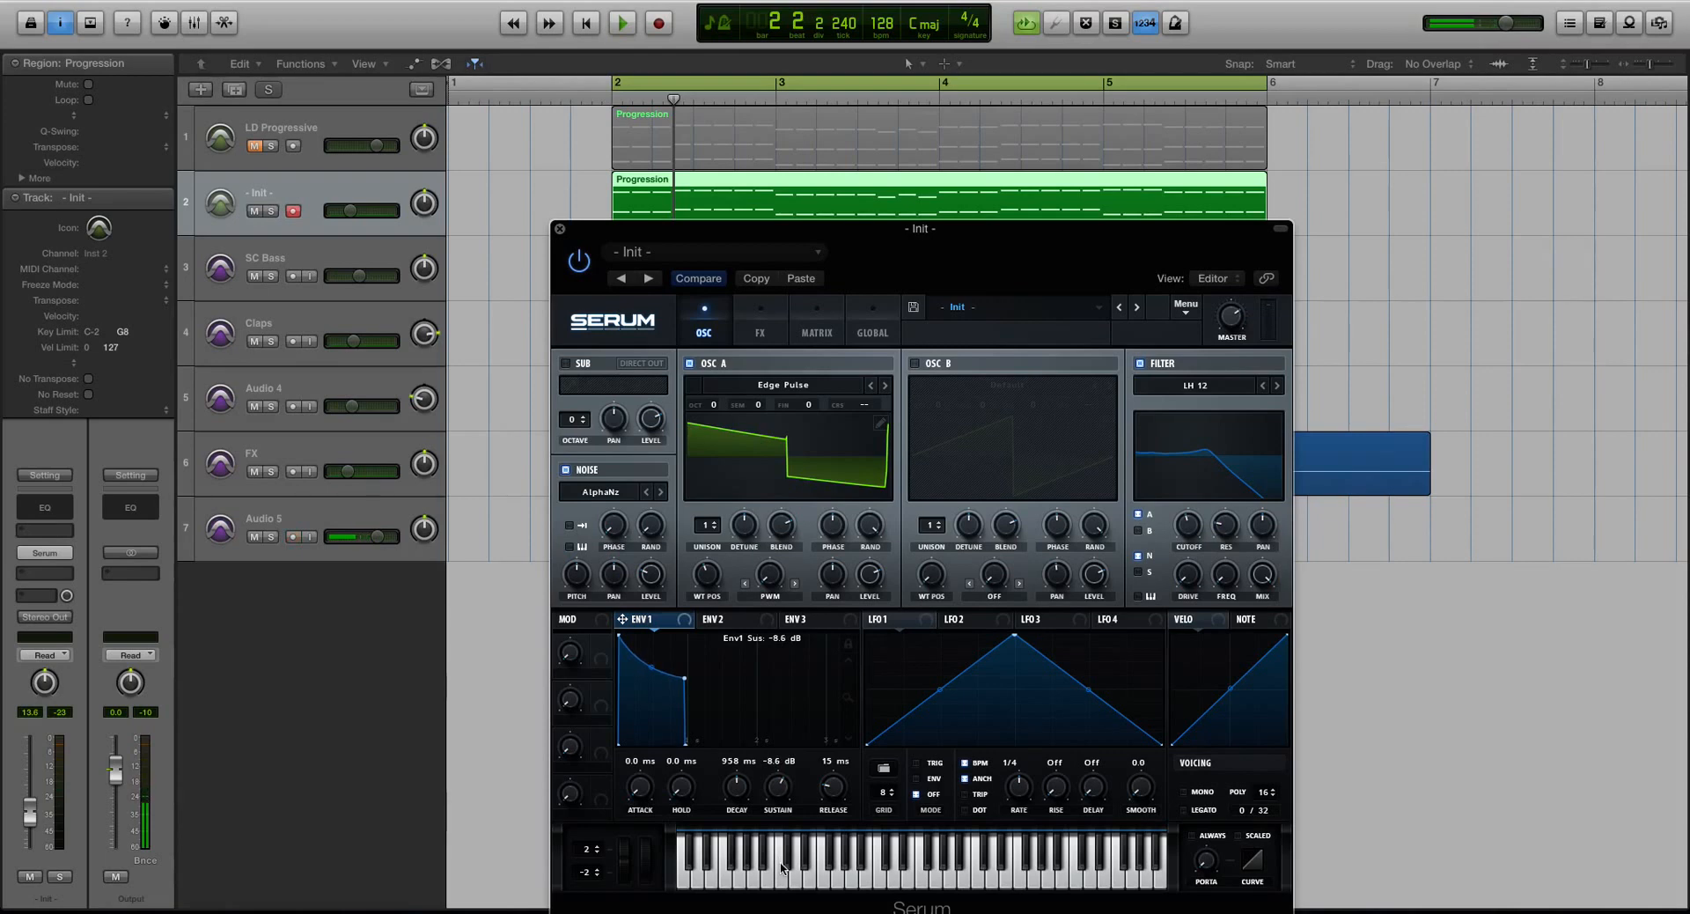
# - Set Envelope 1's release to 490 ms while auditioning the patch in the mix
pyautogui.press('space')
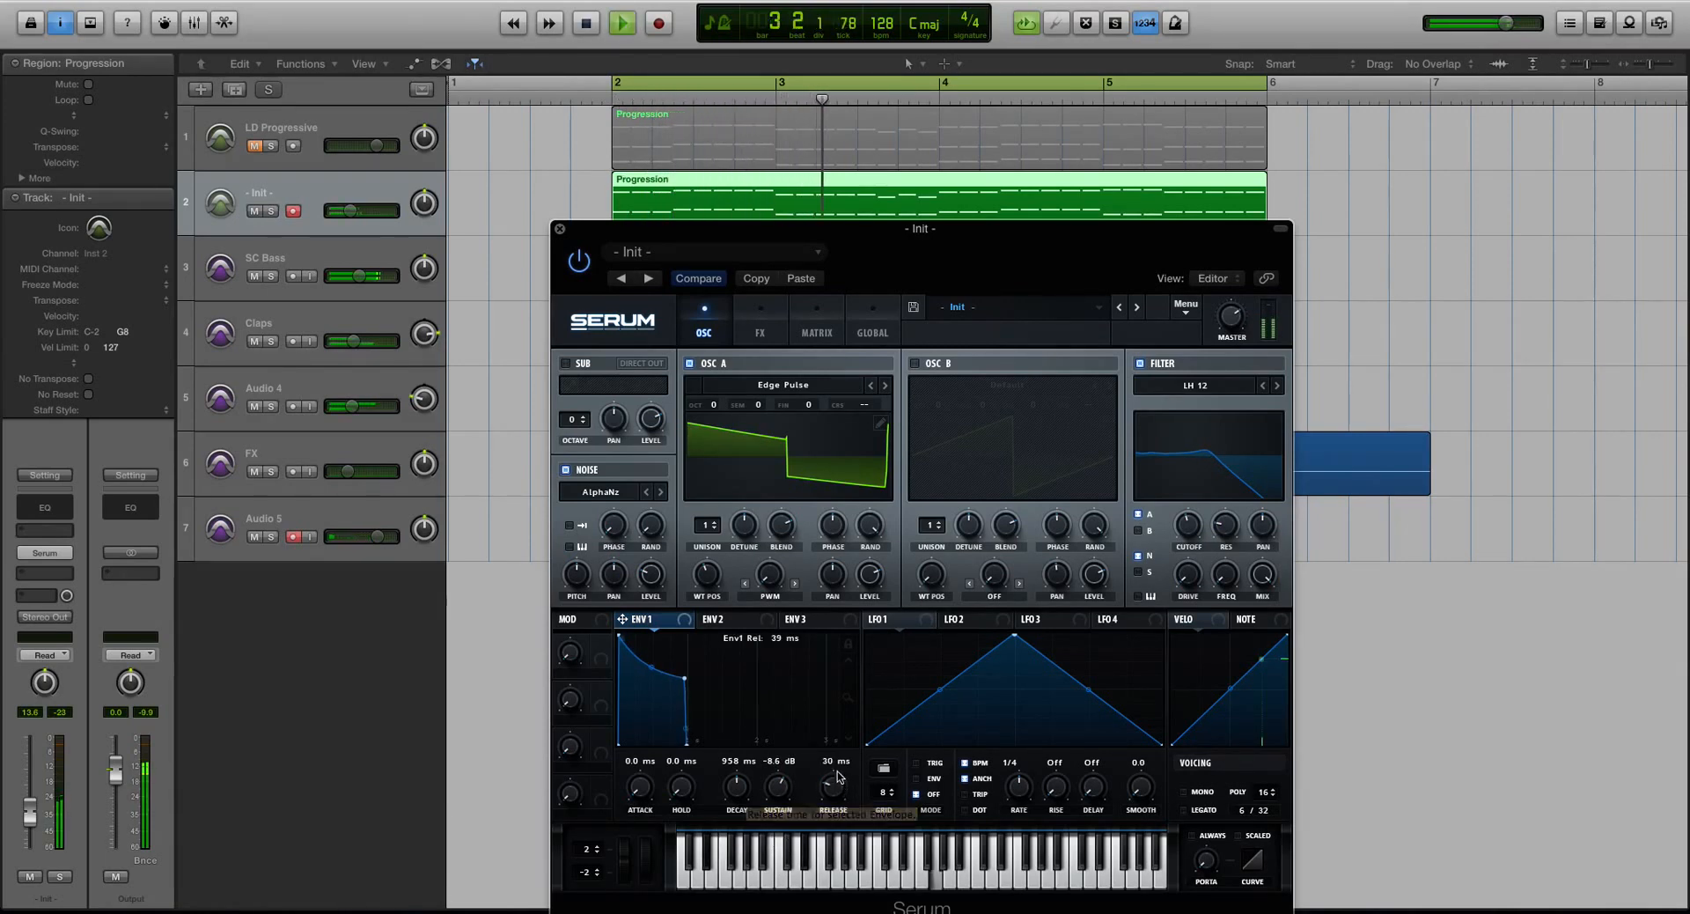
pyautogui.moveTo(837, 786); pyautogui.dragTo(836, 790)
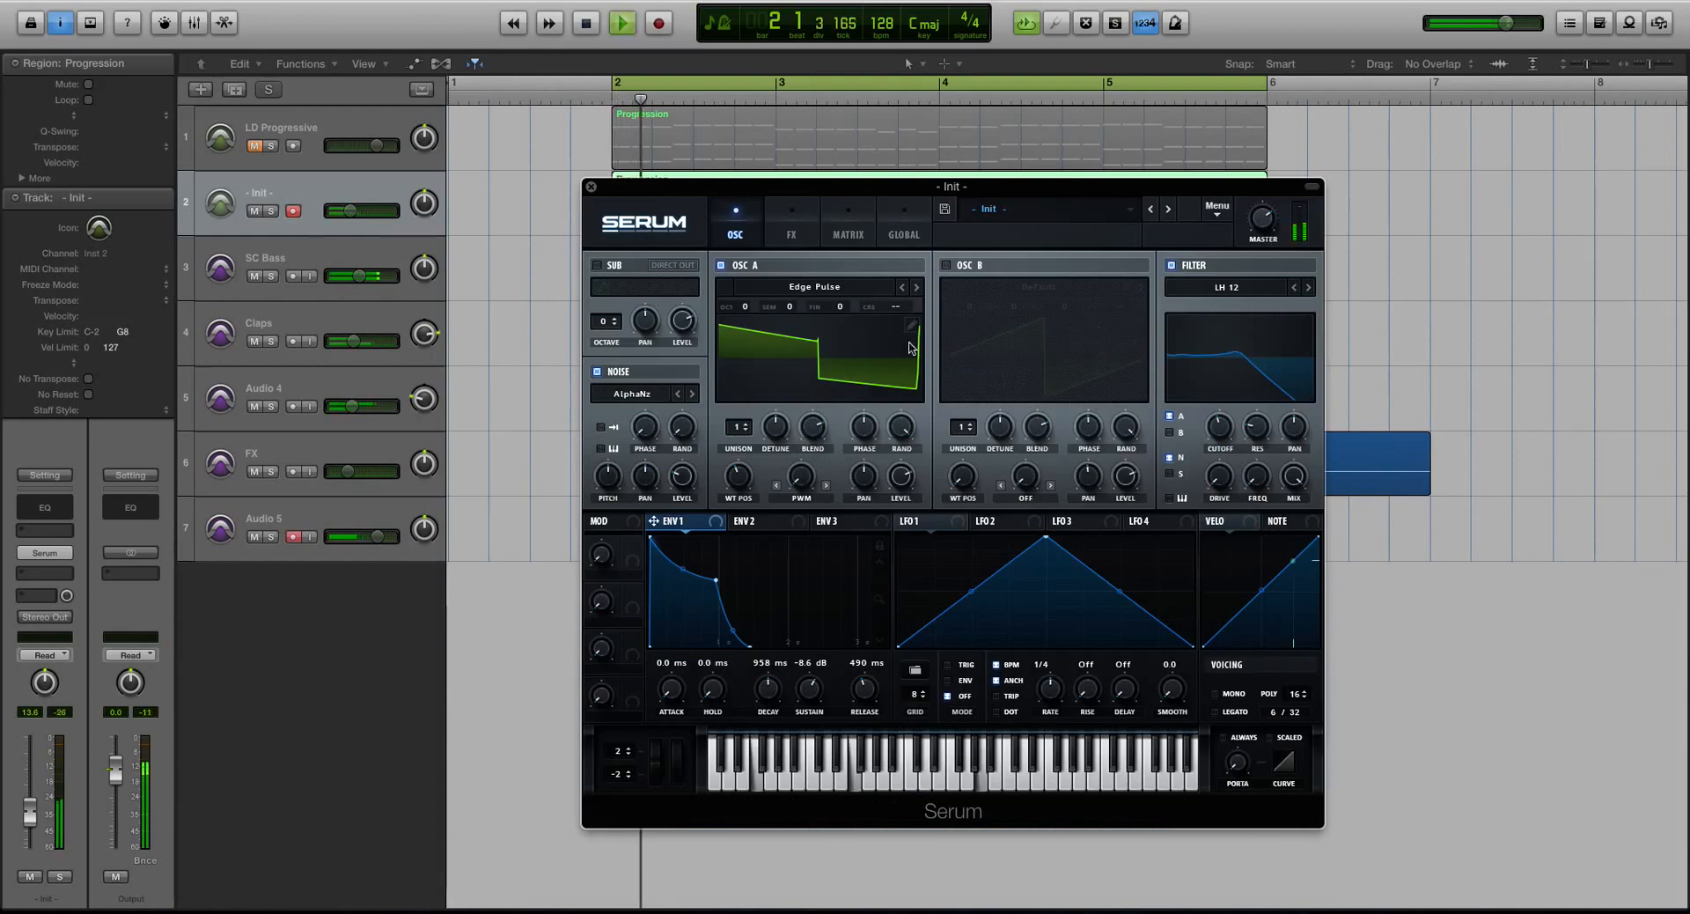
pyautogui.moveTo(765, 193); pyautogui.dragTo(761, 247)
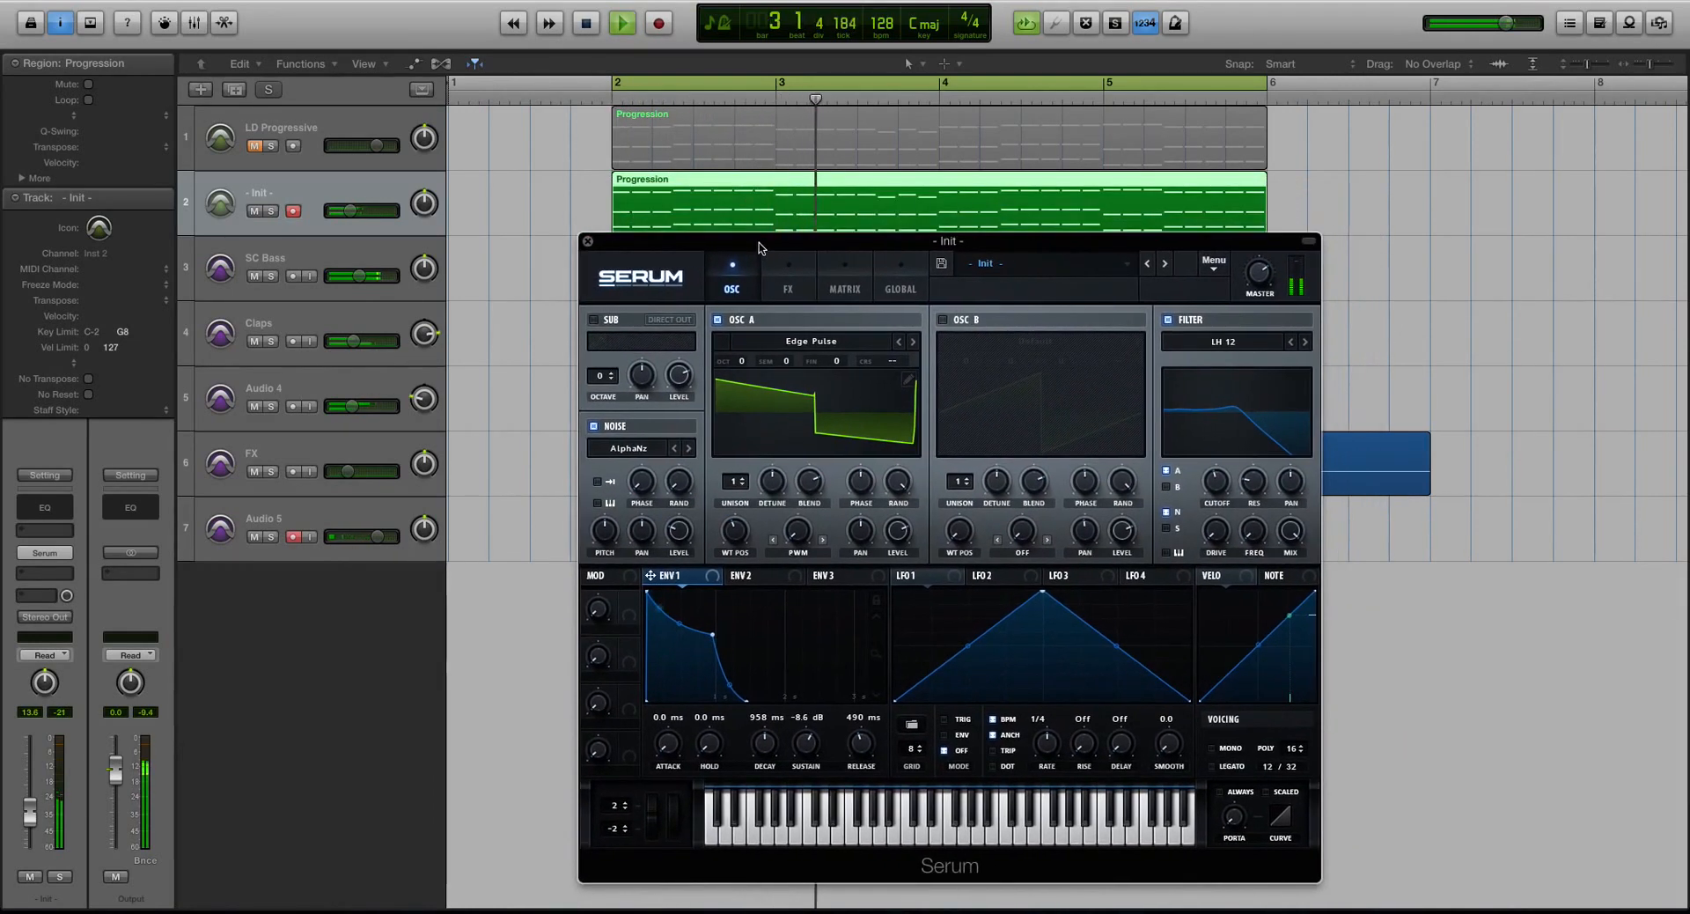
pyautogui.press('space')
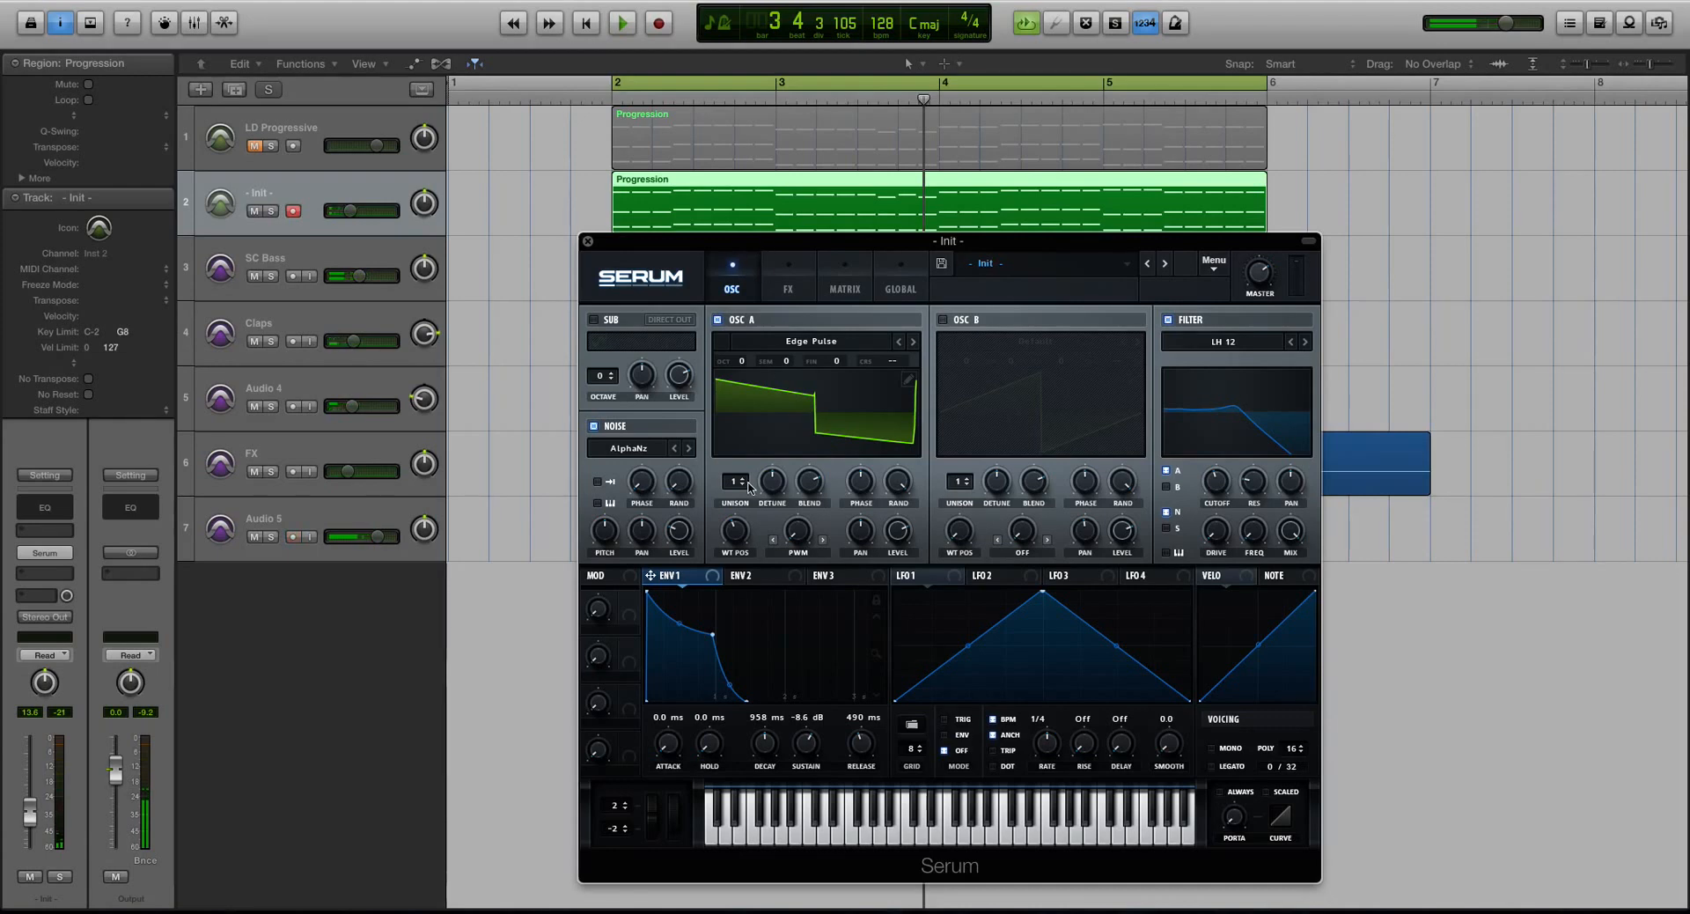
# - Set Envelope 2's decay to 1.16 s, sustain to 22.74% and release to 248 ms, auditioning during the adjustments
pyautogui.click(751, 576)
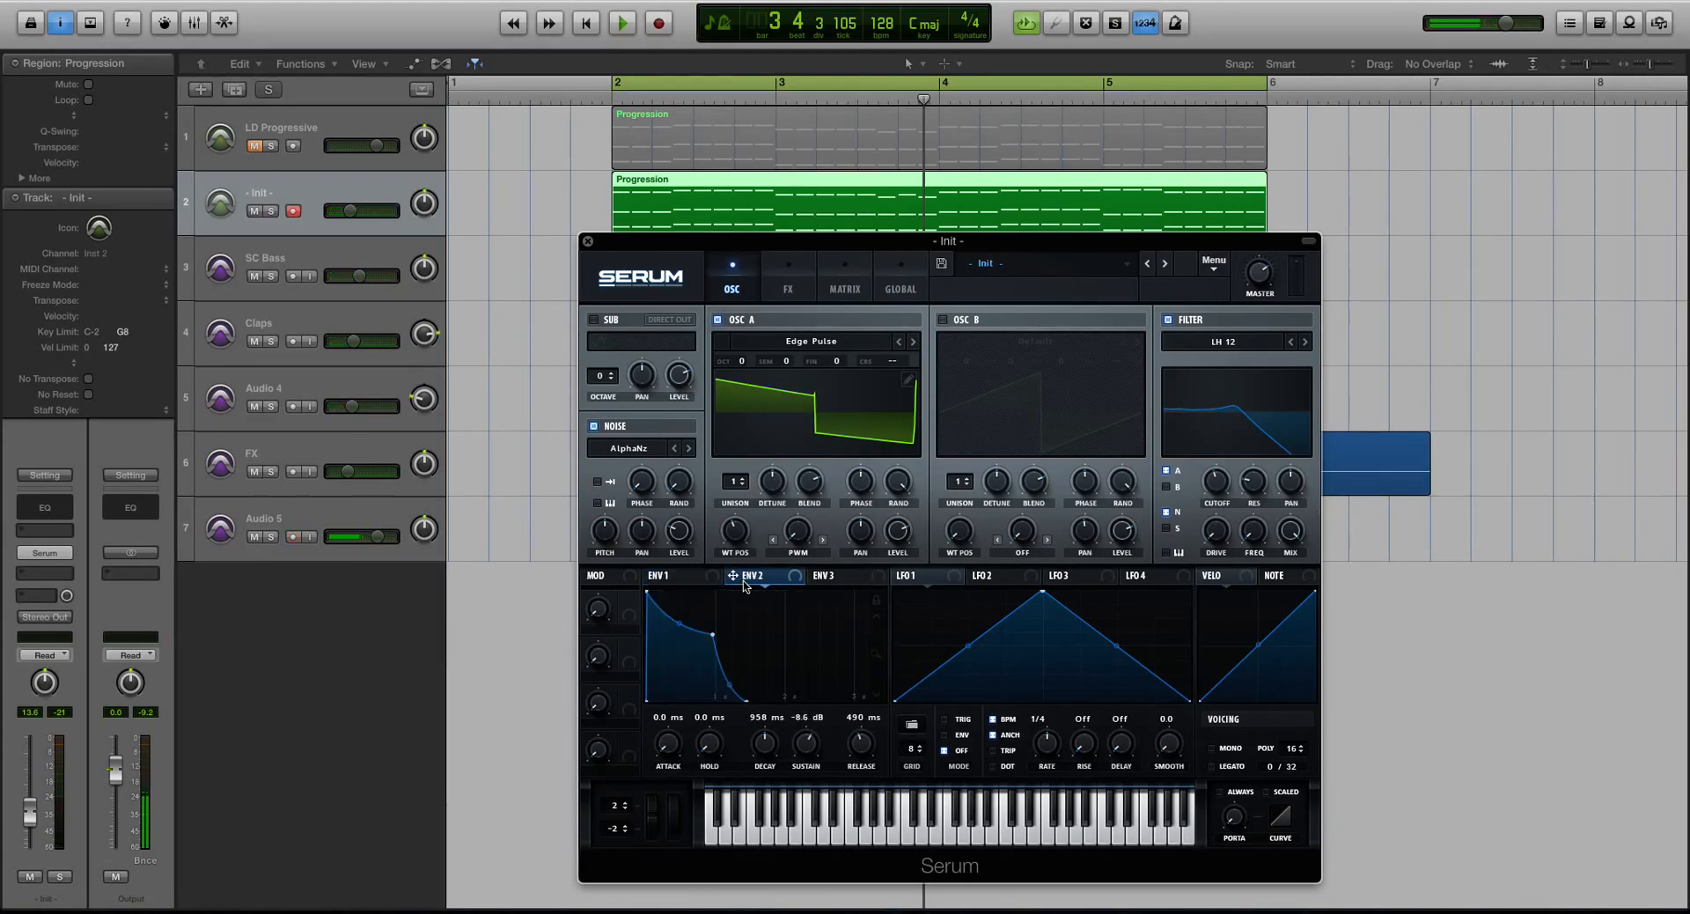
pyautogui.moveTo(733, 576); pyautogui.dragTo(805, 872)
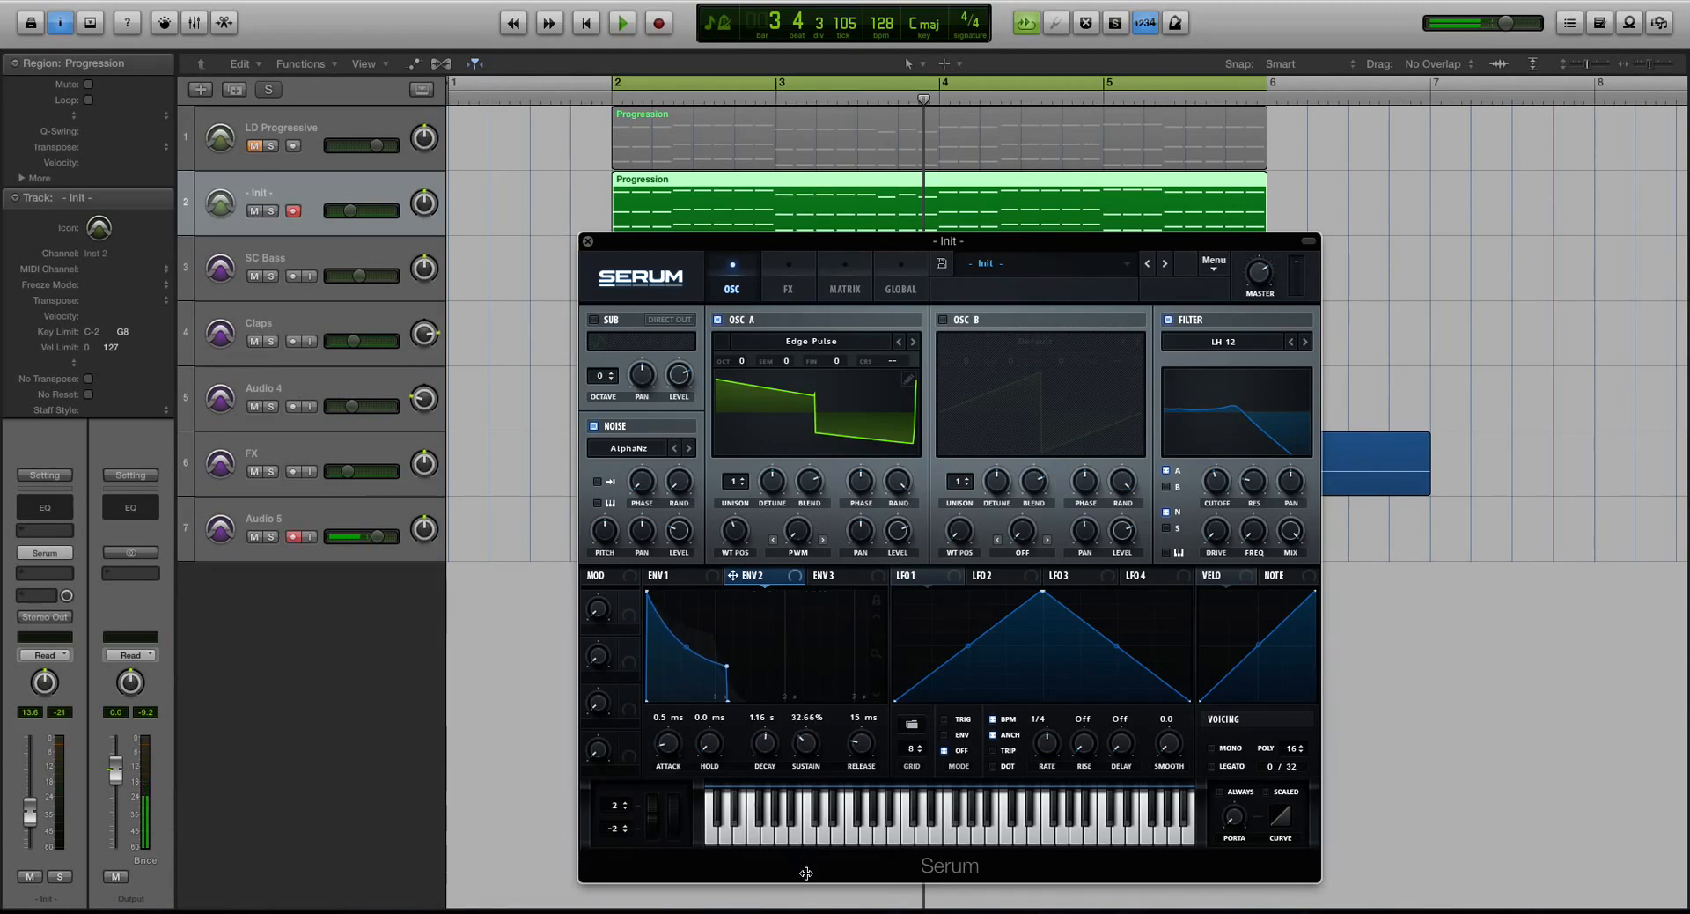
pyautogui.moveTo(805, 872); pyautogui.dragTo(803, 890)
pyautogui.press('space')
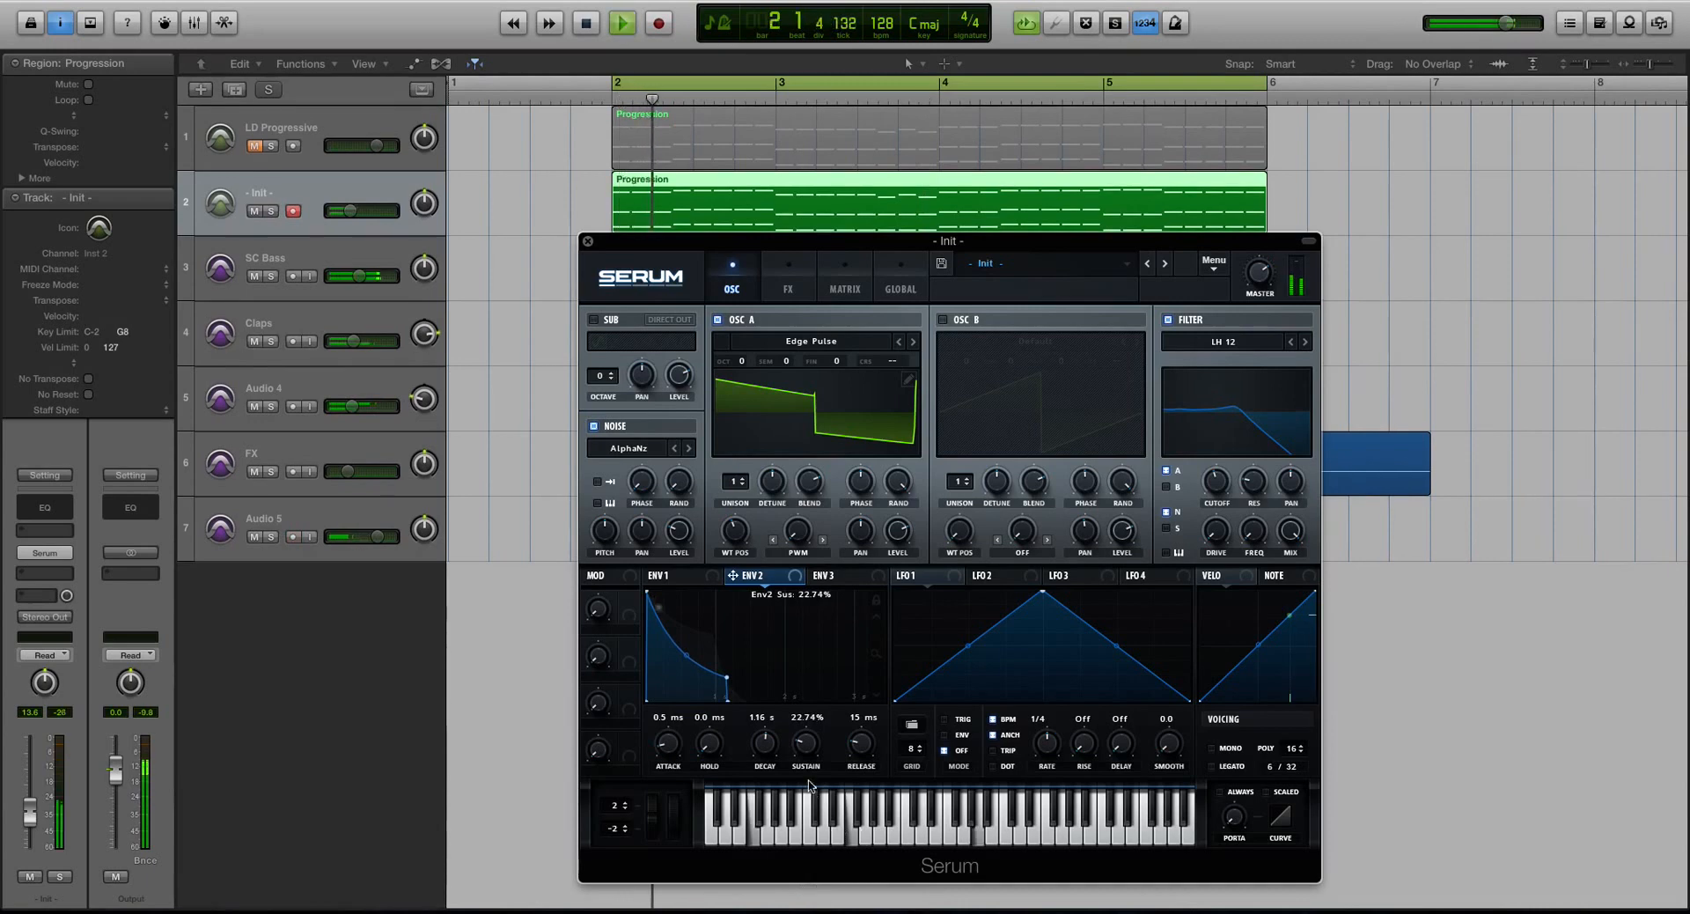
pyautogui.press('space')
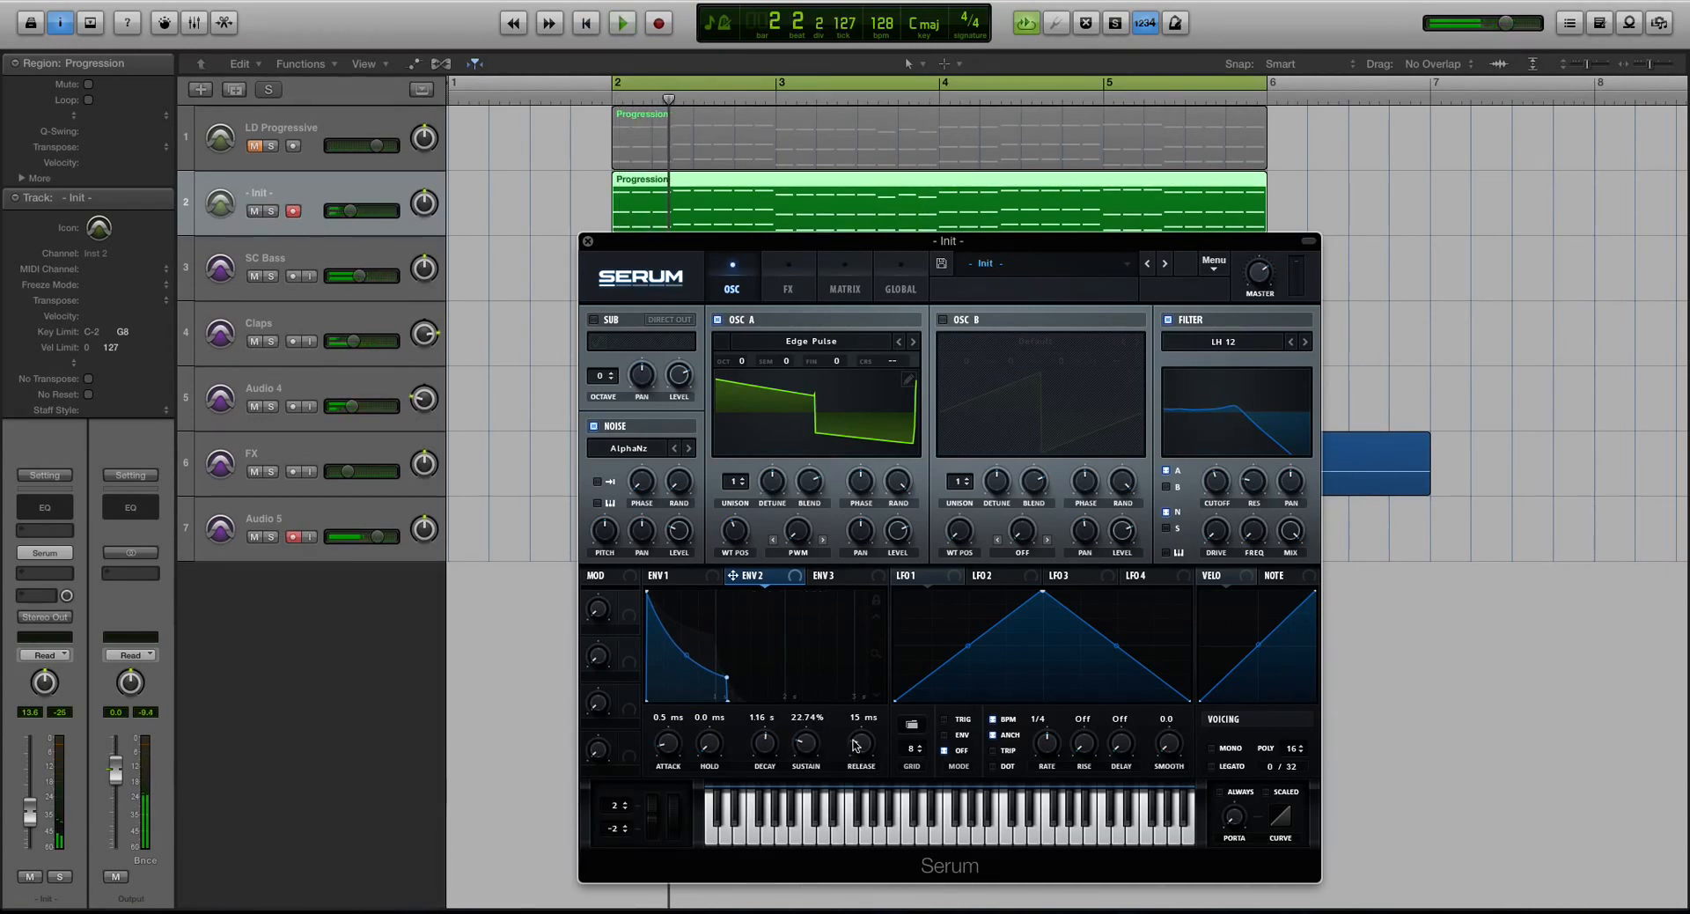
pyautogui.moveTo(854, 742); pyautogui.dragTo(860, 717)
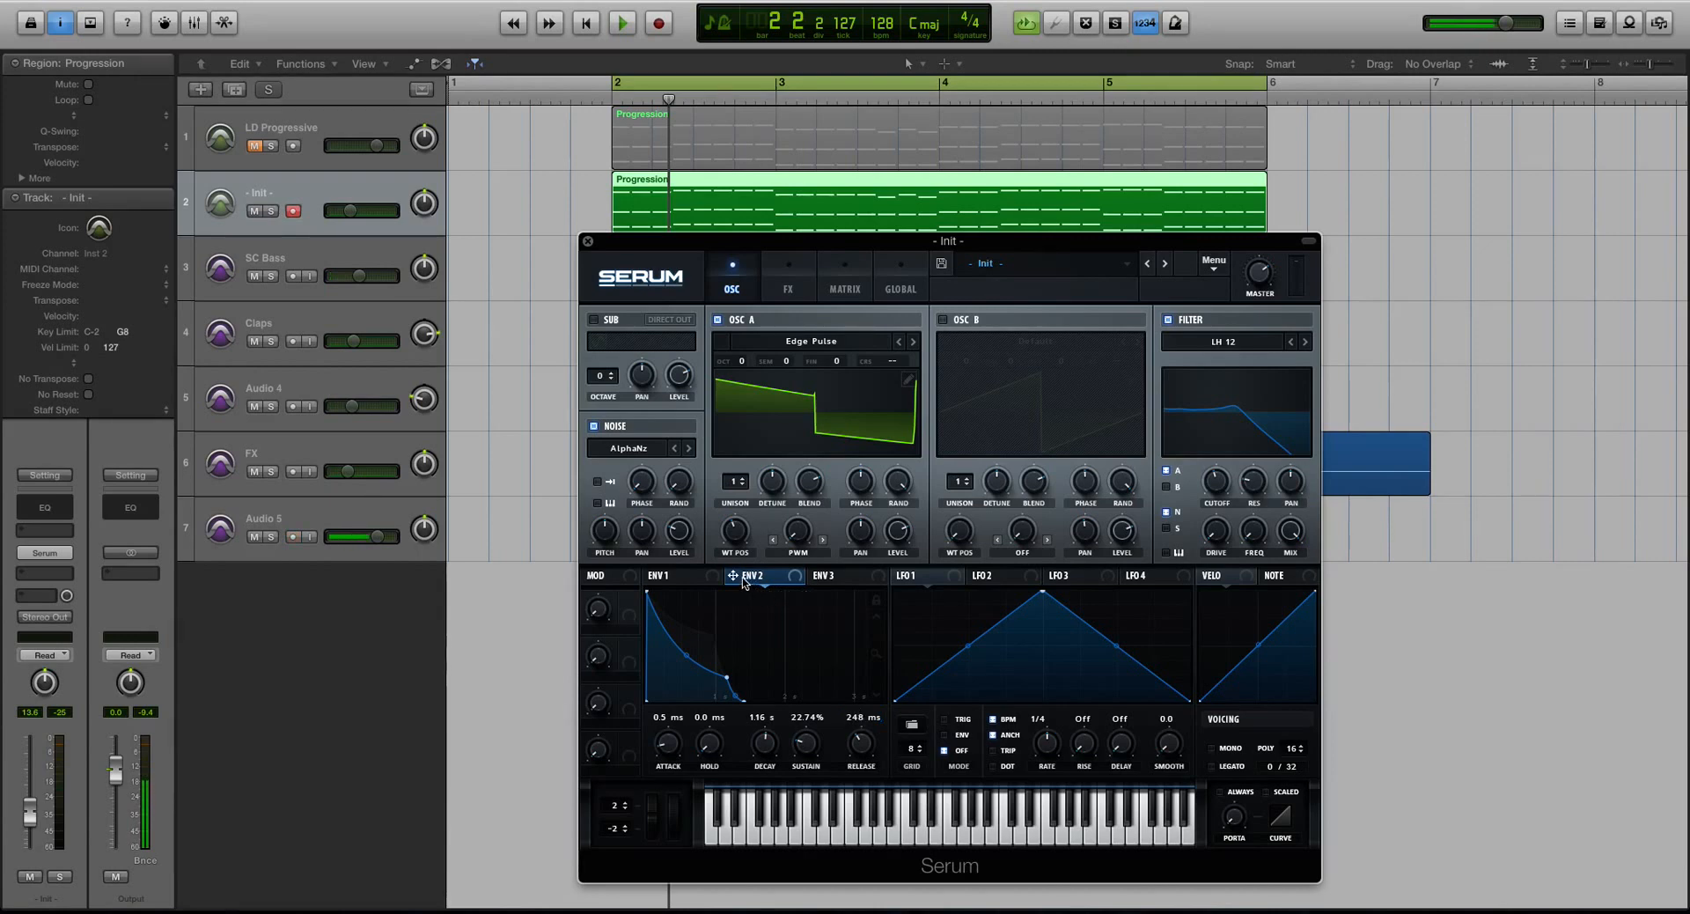
# - Assign Envelope 2 to the filter cutoff and audition the modulation with the progression
pyautogui.moveTo(732, 577); pyautogui.dragTo(1205, 461)
pyautogui.press('space')
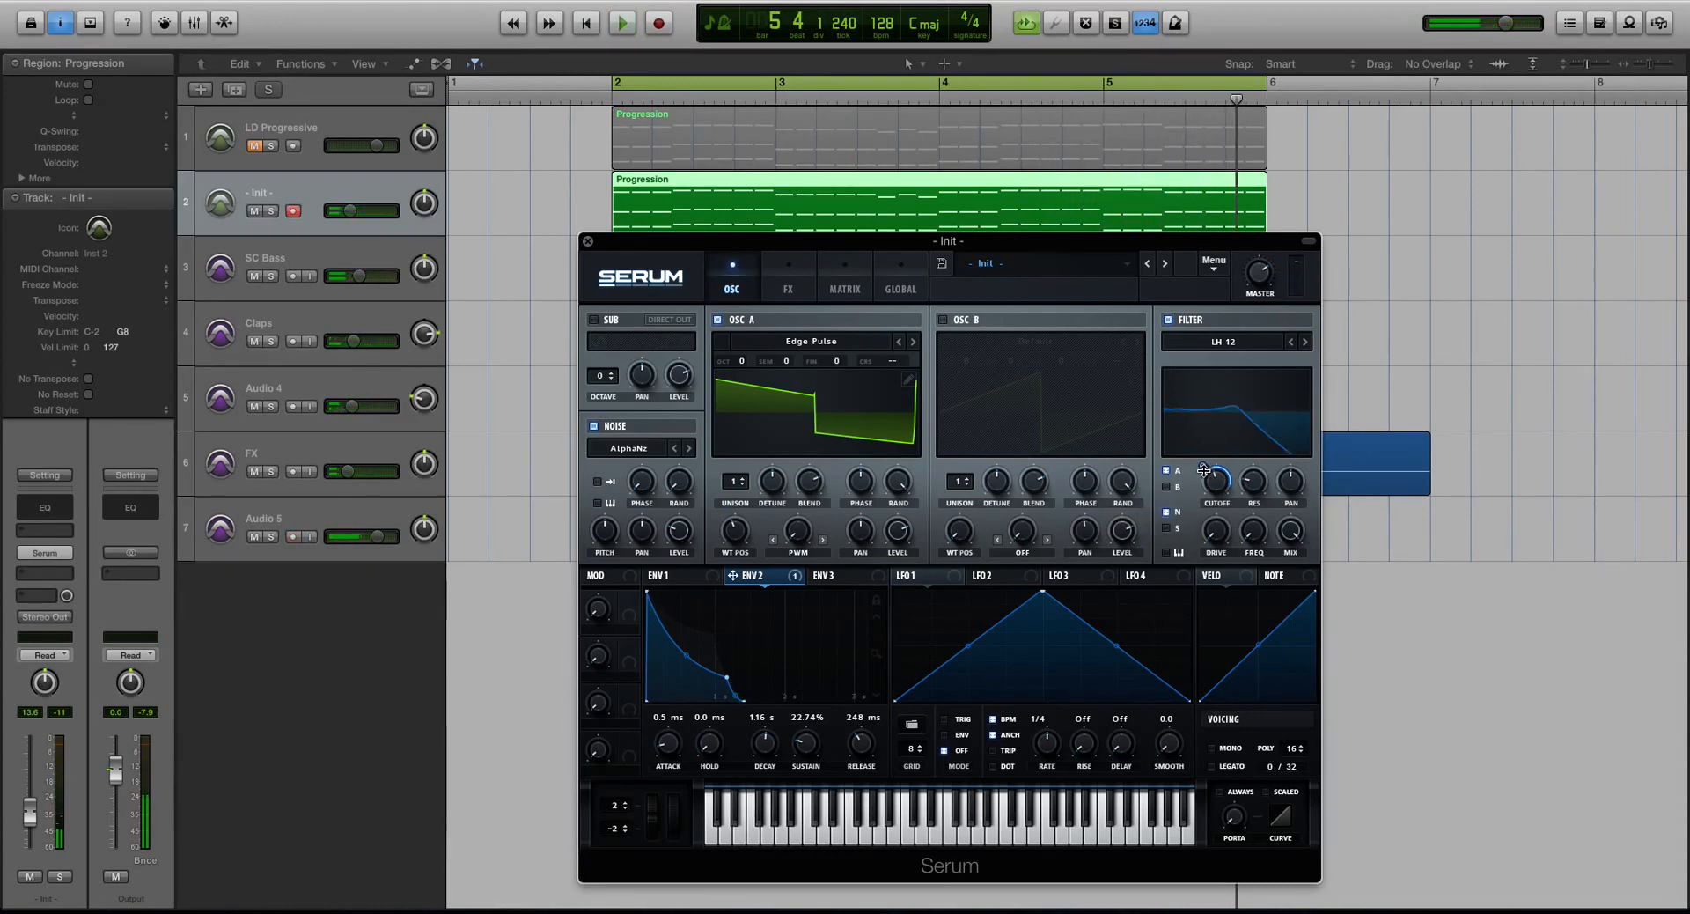
pyautogui.press('space')
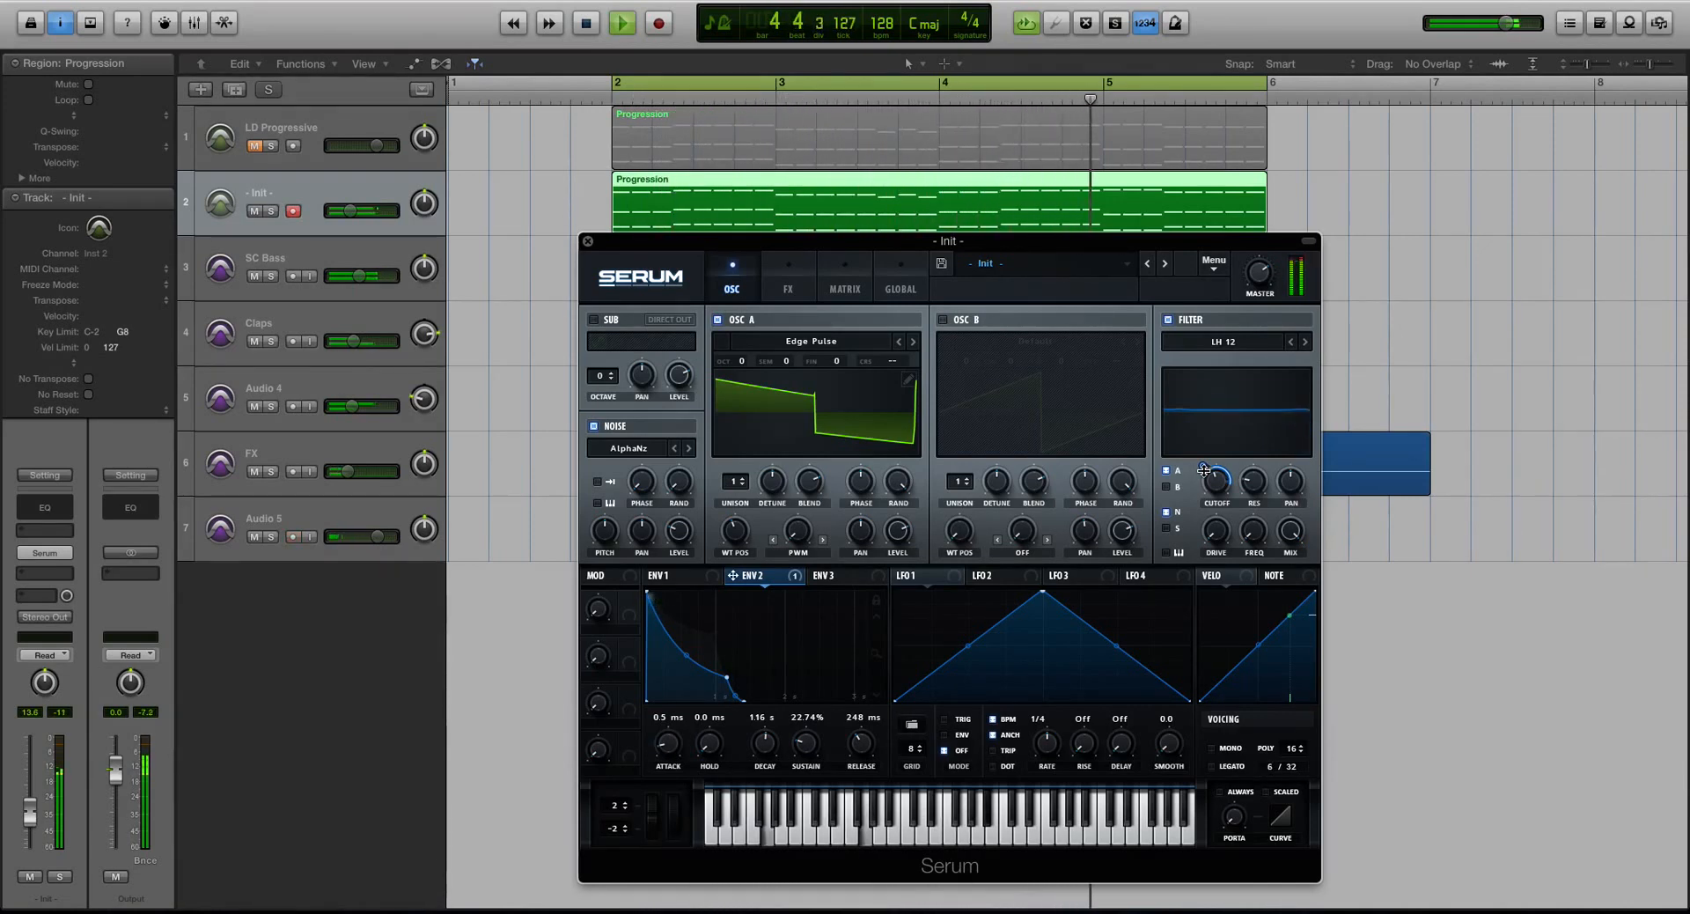
pyautogui.press('space')
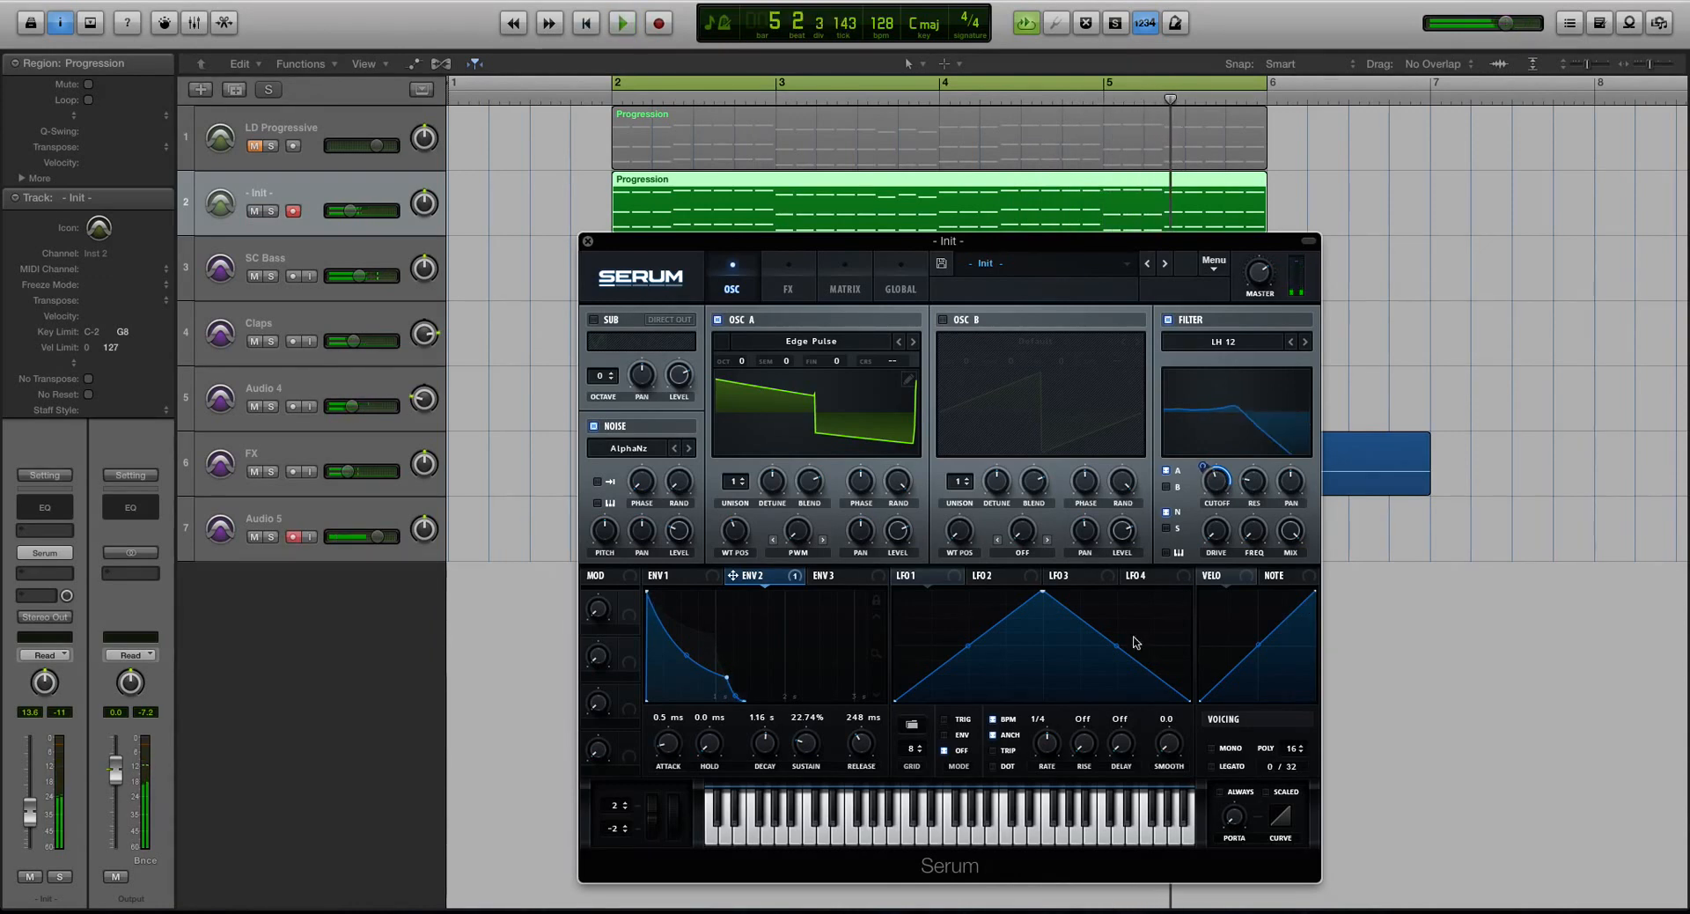
# - Set Envelope 3's attack to 0.5 ms, hold to 0.6 ms, decay to 9.1 ms, sustain to 0% and release to 296 ms
pyautogui.click(865, 590)
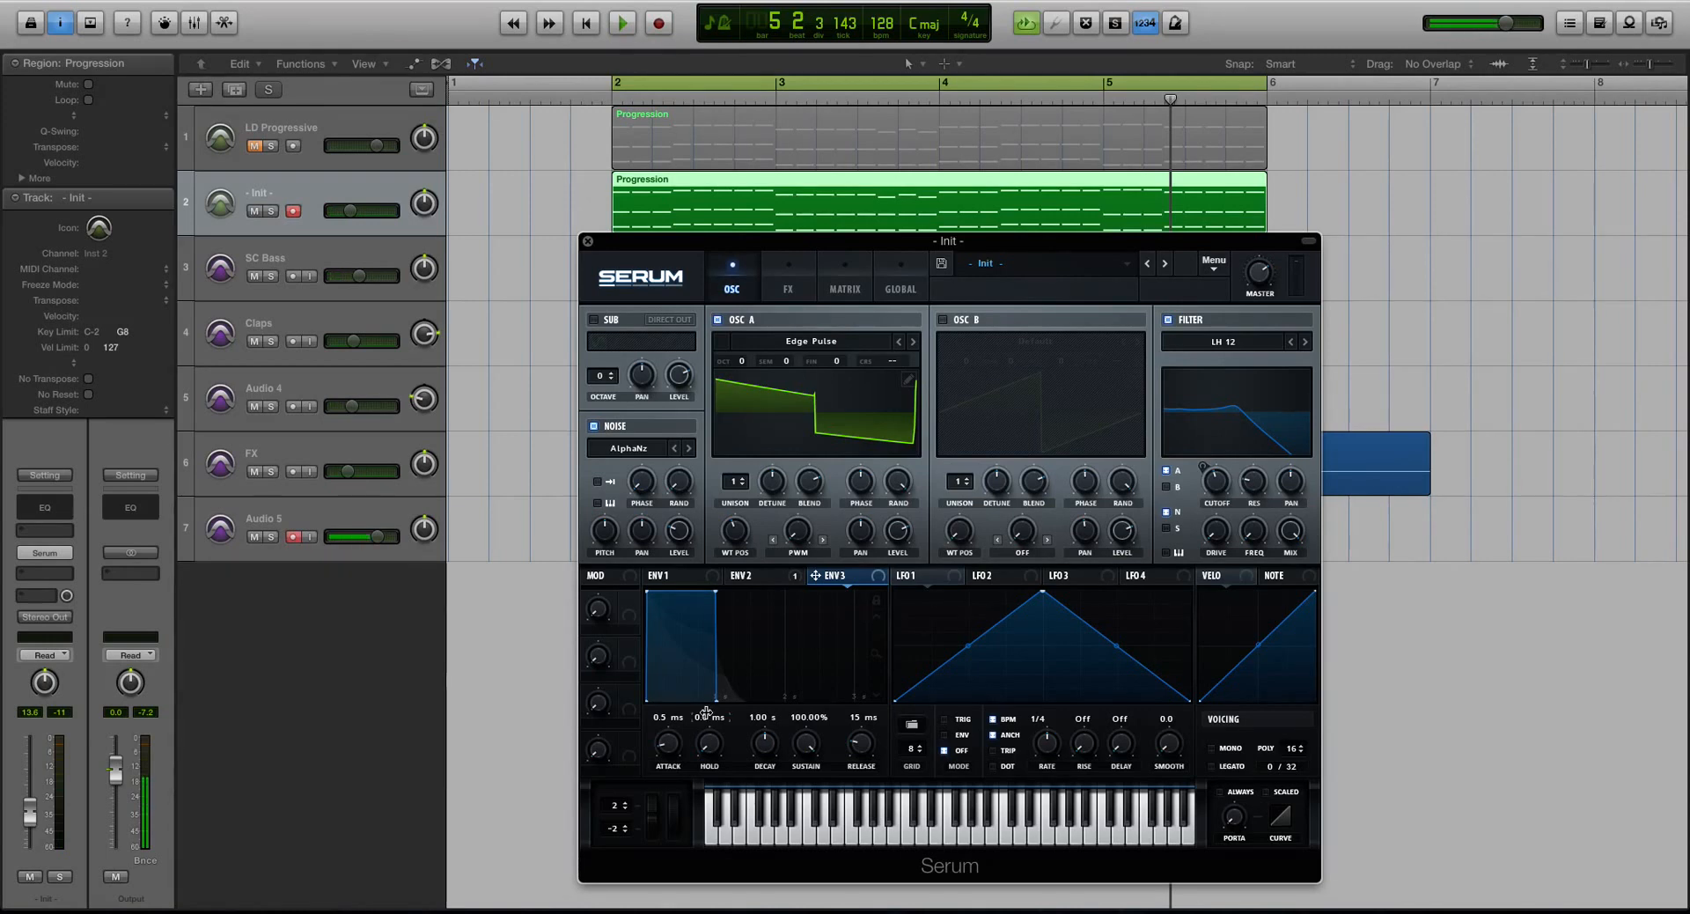
pyautogui.moveTo(668, 744); pyautogui.dragTo(678, 812)
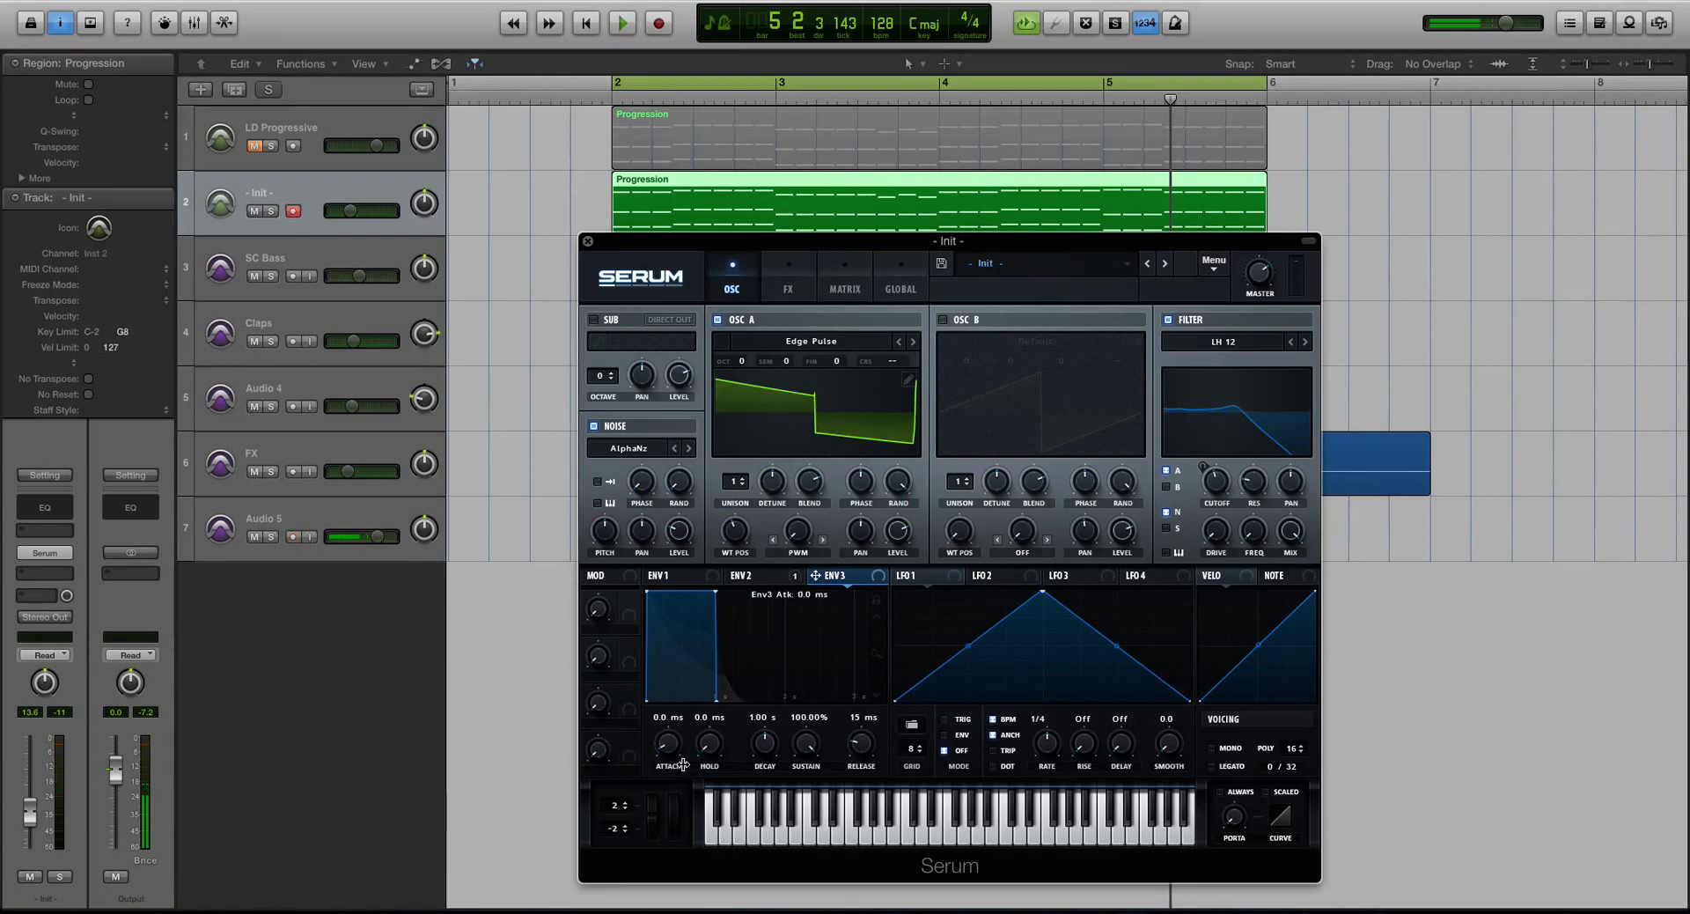
pyautogui.moveTo(672, 747); pyautogui.dragTo(673, 743)
pyautogui.moveTo(711, 742); pyautogui.dragTo(762, 799)
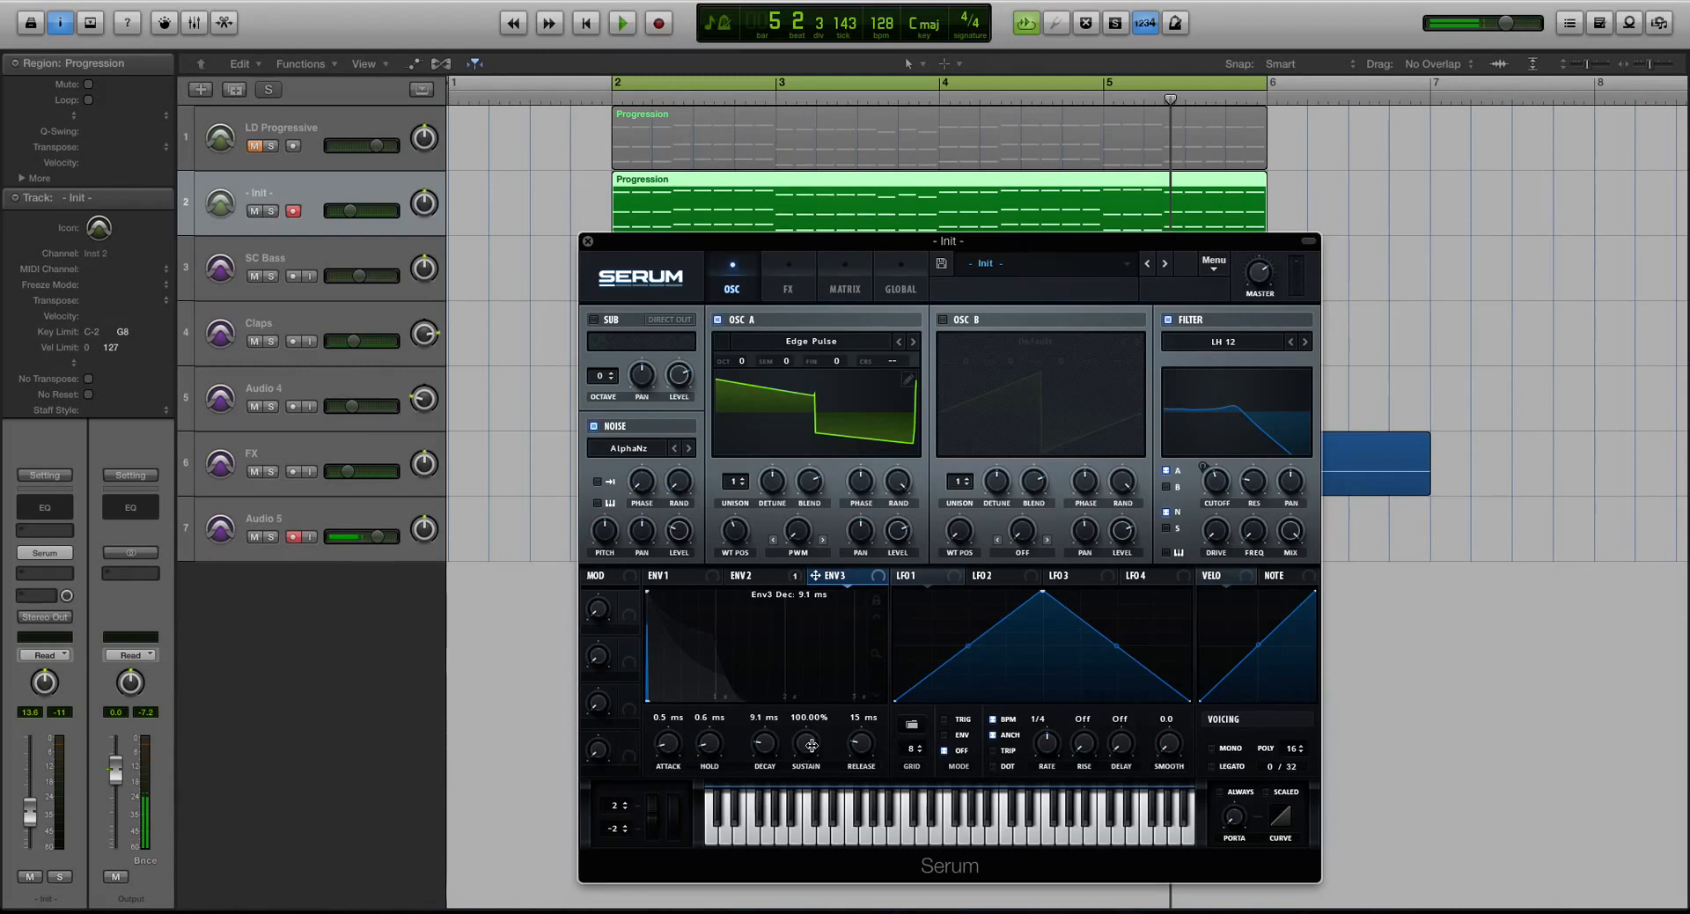
pyautogui.moveTo(812, 746); pyautogui.dragTo(828, 909)
pyautogui.moveTo(861, 747); pyautogui.dragTo(861, 714)
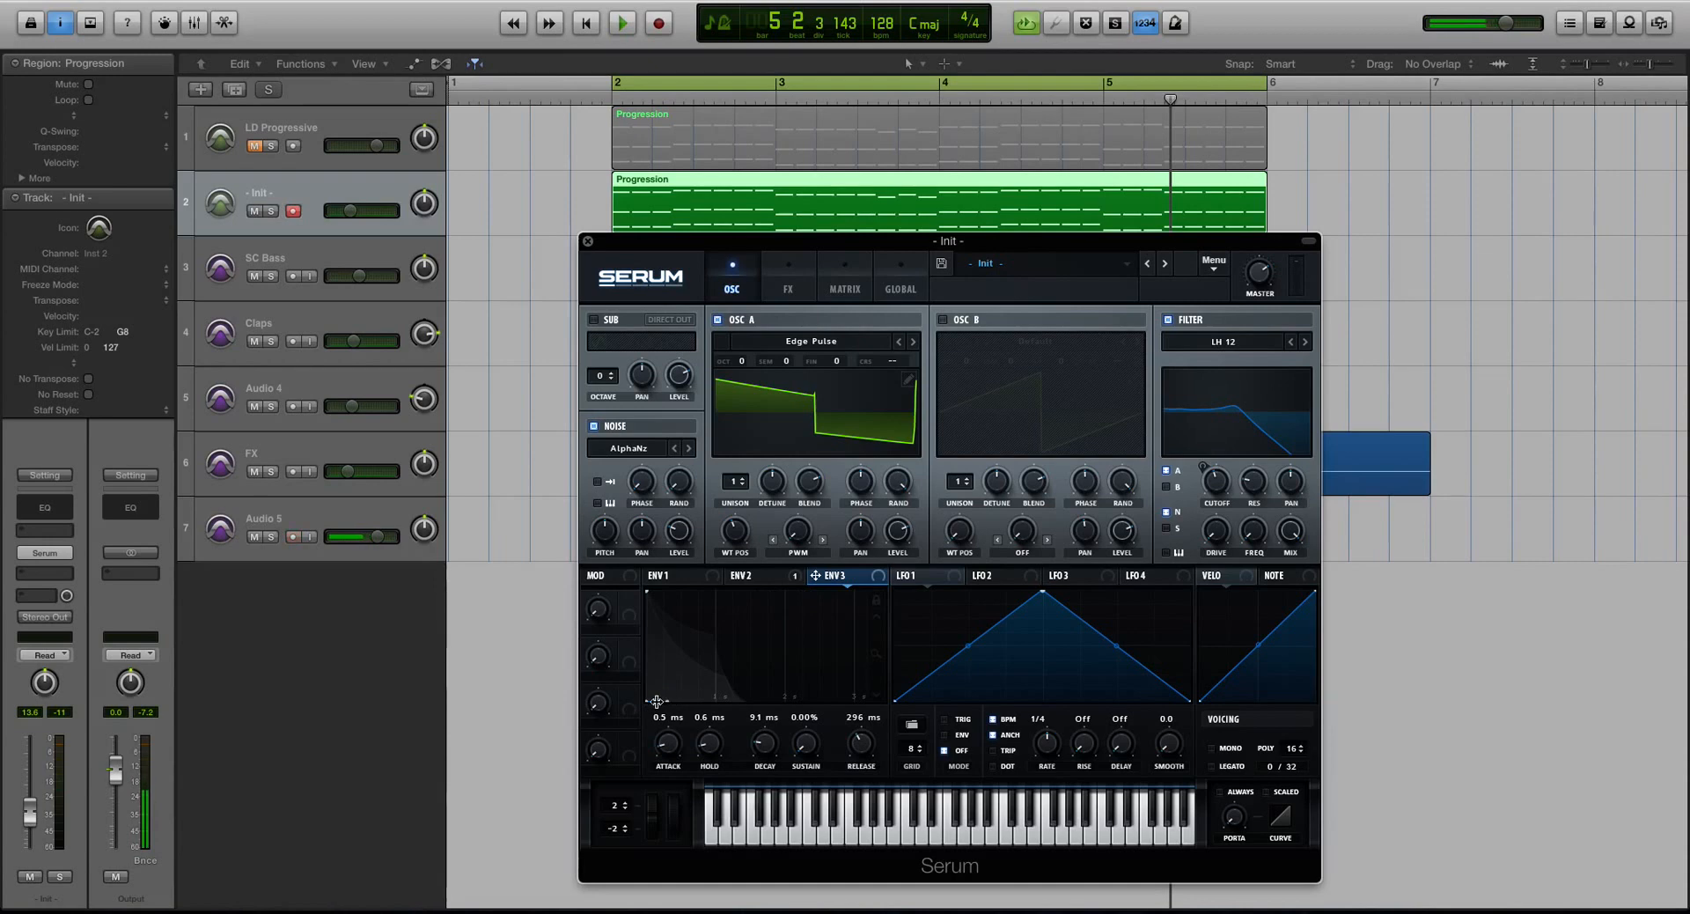
# - Assign Envelope 3 to oscillator A's coarse pitch and audition it soloed and within the full mix
pyautogui.moveTo(816, 576); pyautogui.dragTo(910, 361)
pyautogui.hotkey('ctrl', 's')
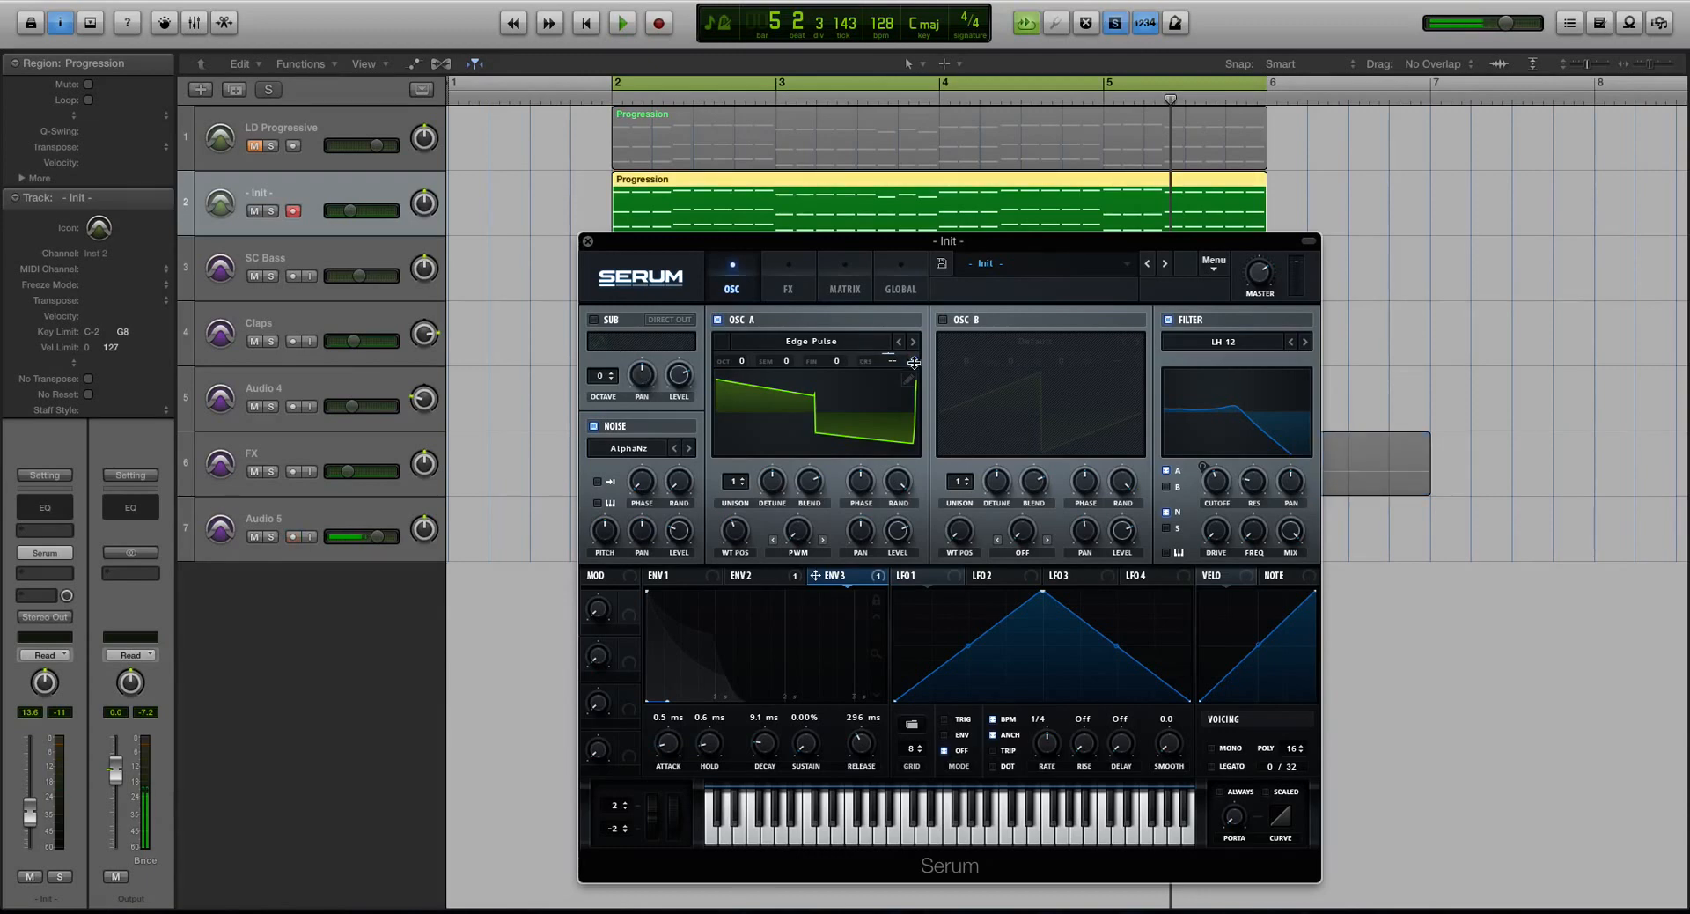
pyautogui.moveTo(888, 359)
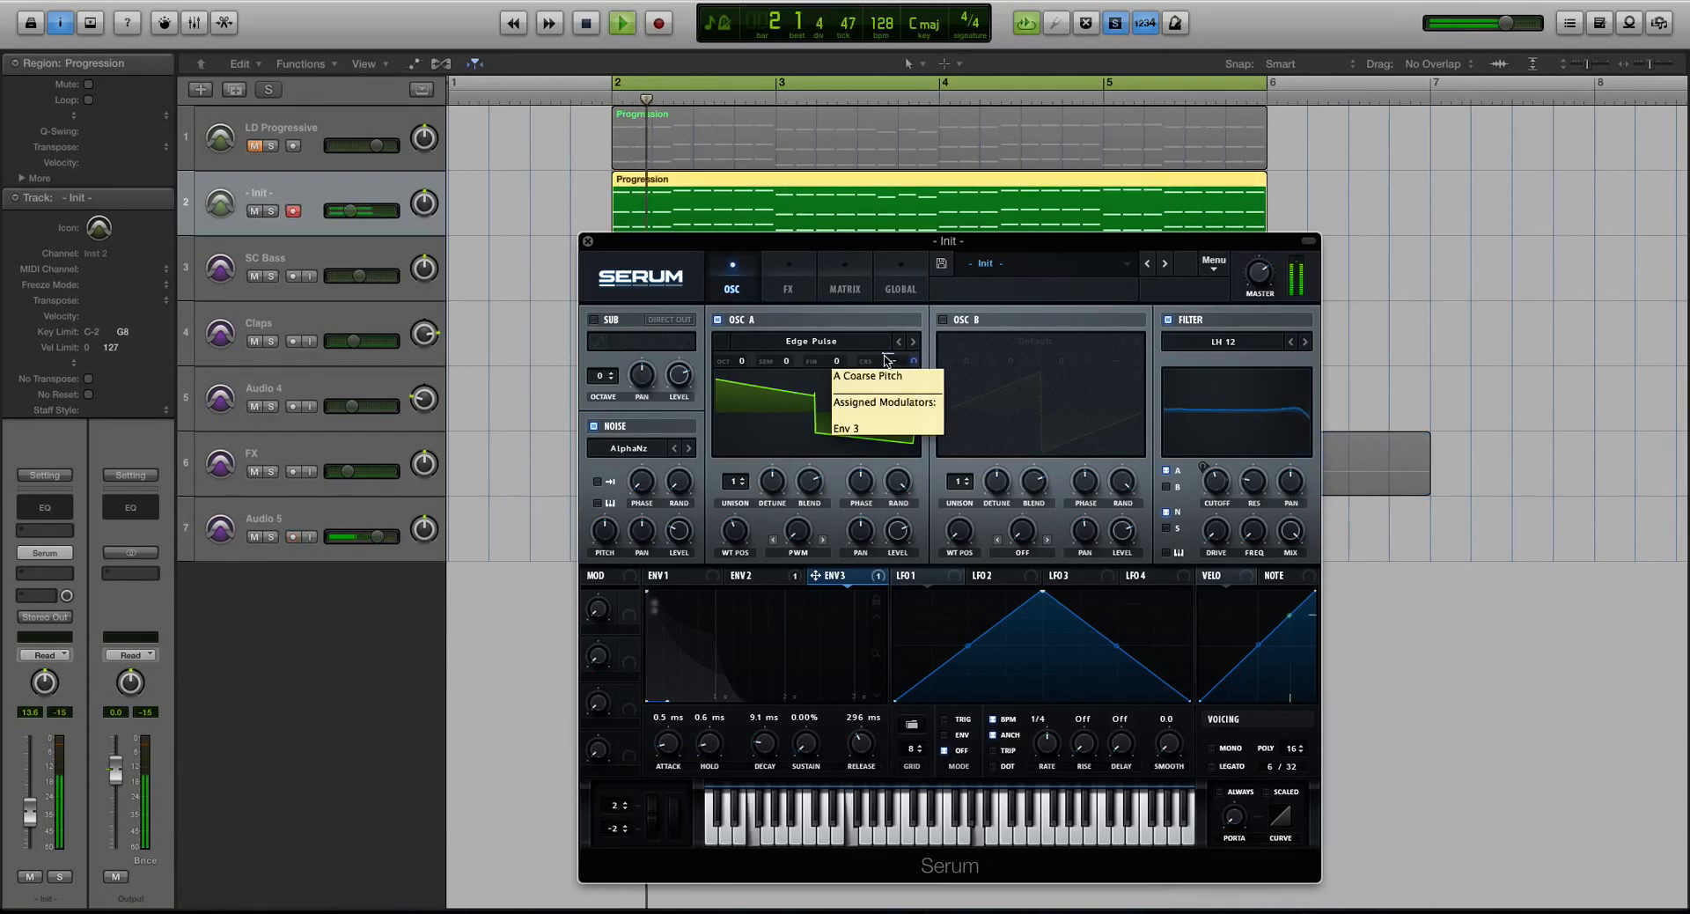
pyautogui.hotkey('ctrl', 's')
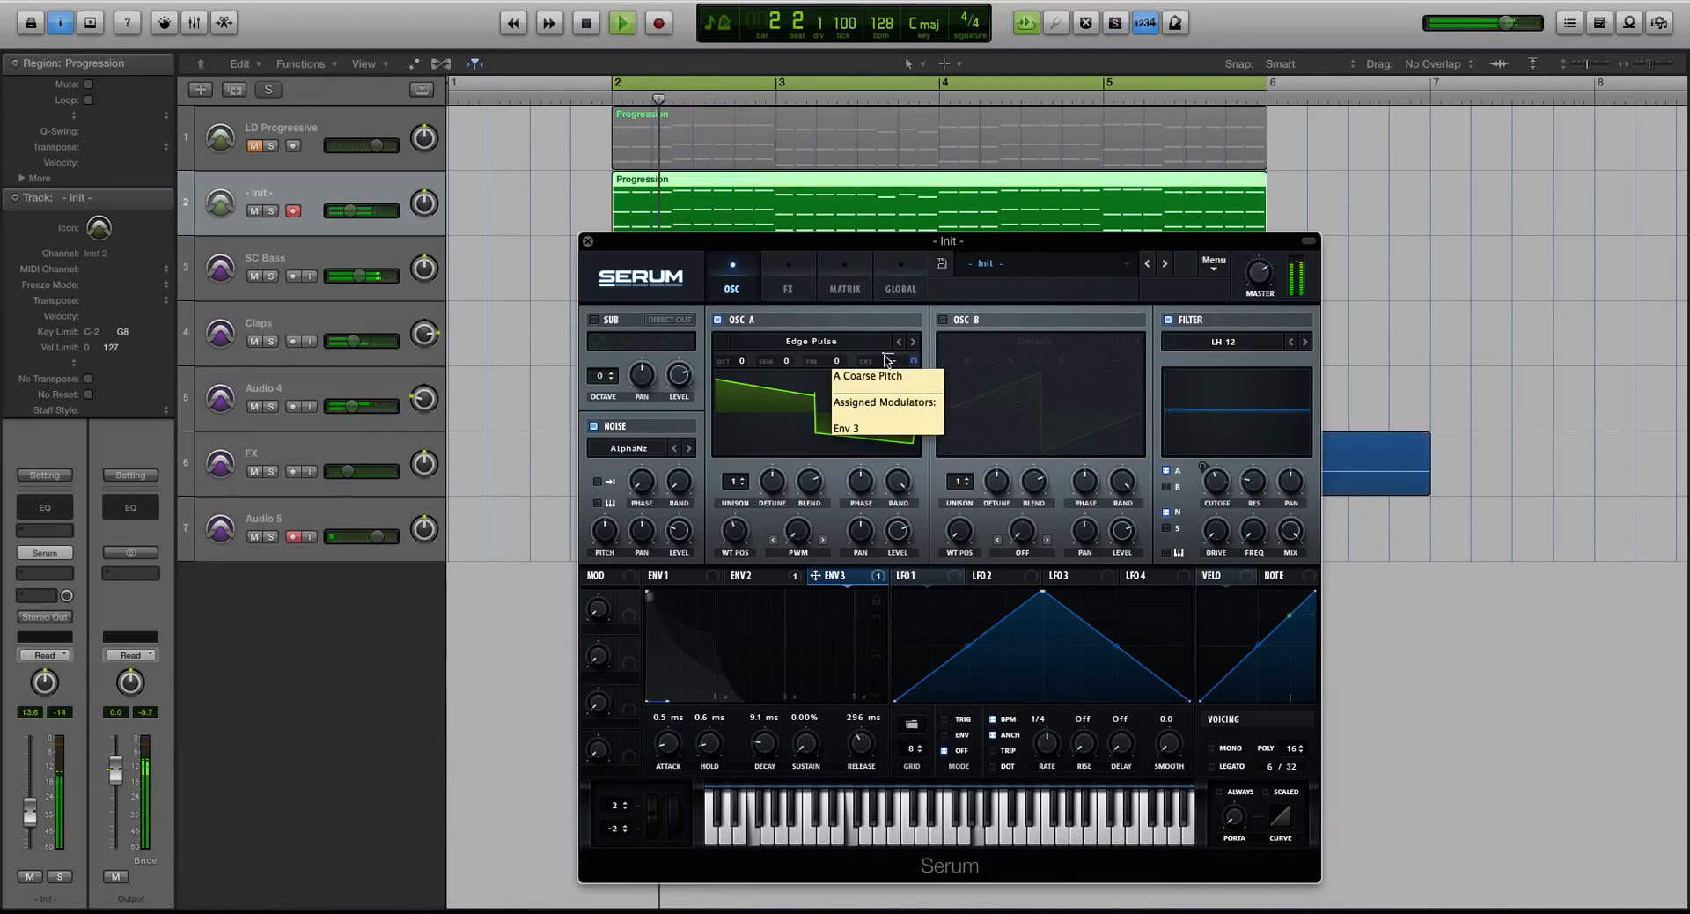
pyautogui.press('space')
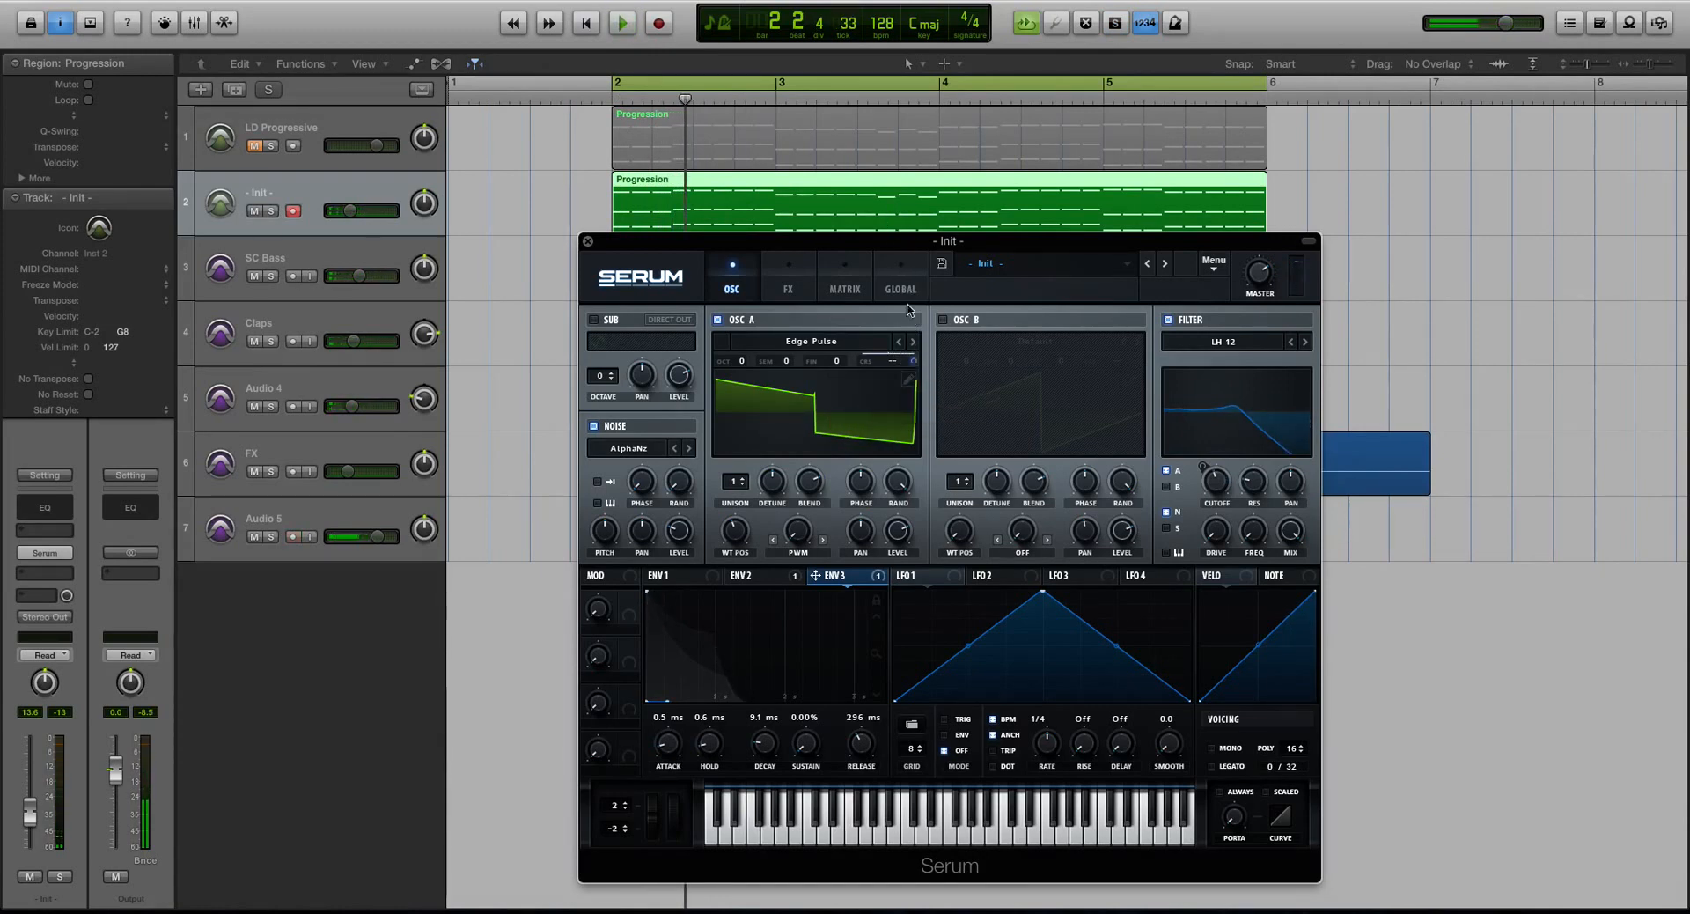
pyautogui.press('space')
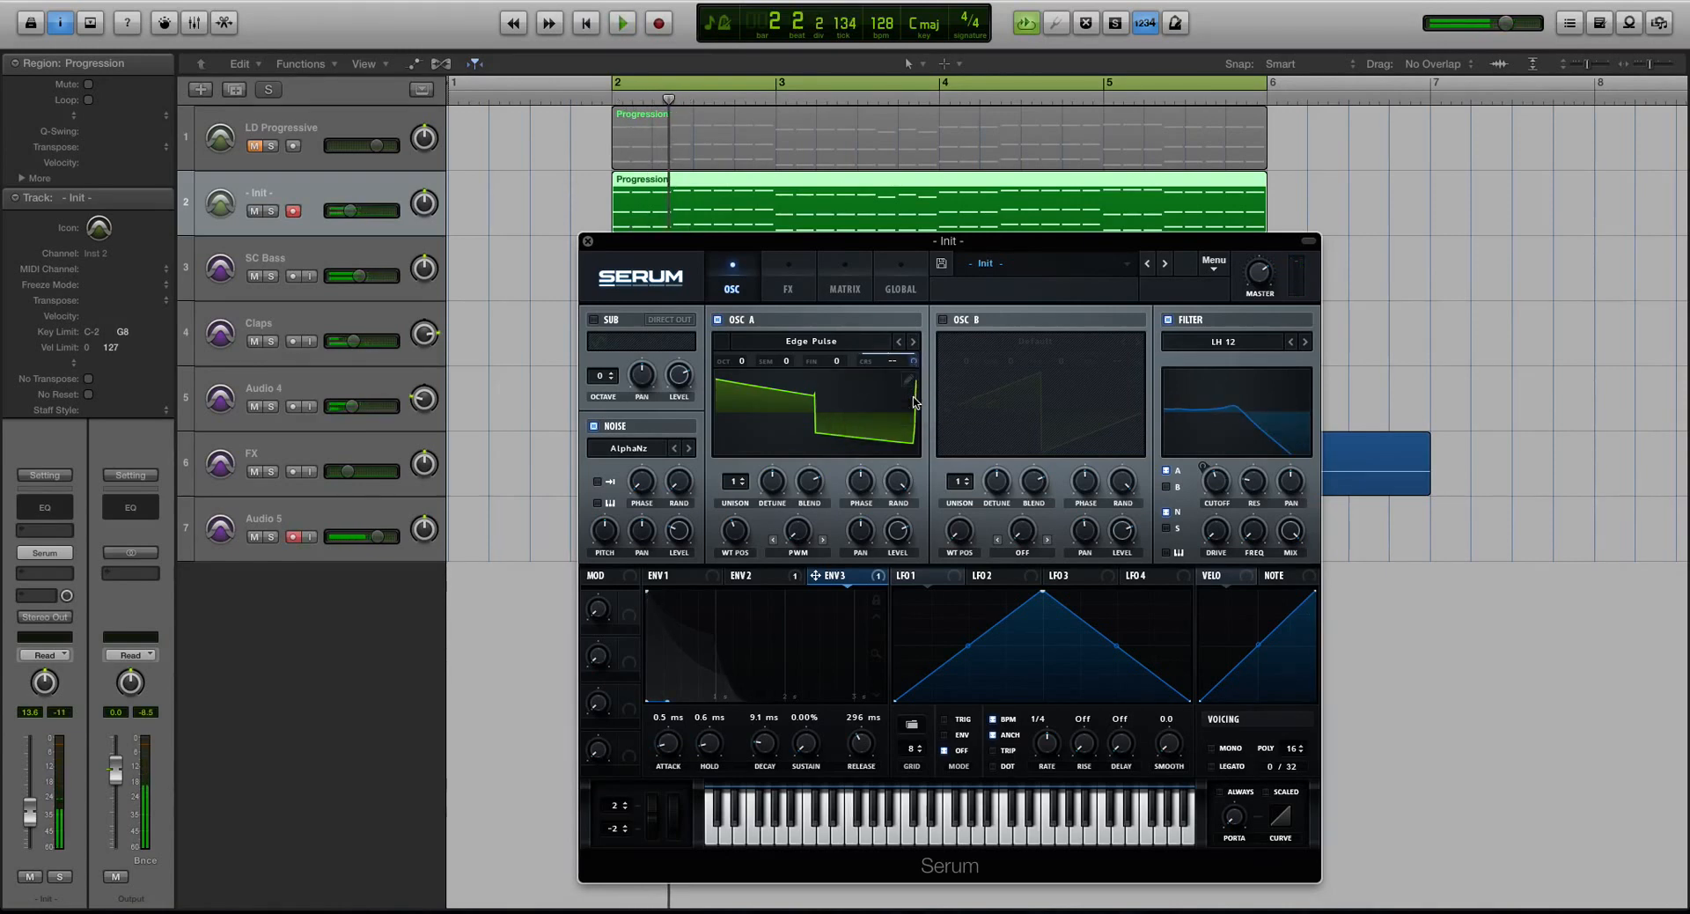
# - Adjust Envelope 3's modulation depth on oscillator A's coarse pitch and audition the attack
pyautogui.doubleClick(878, 354)
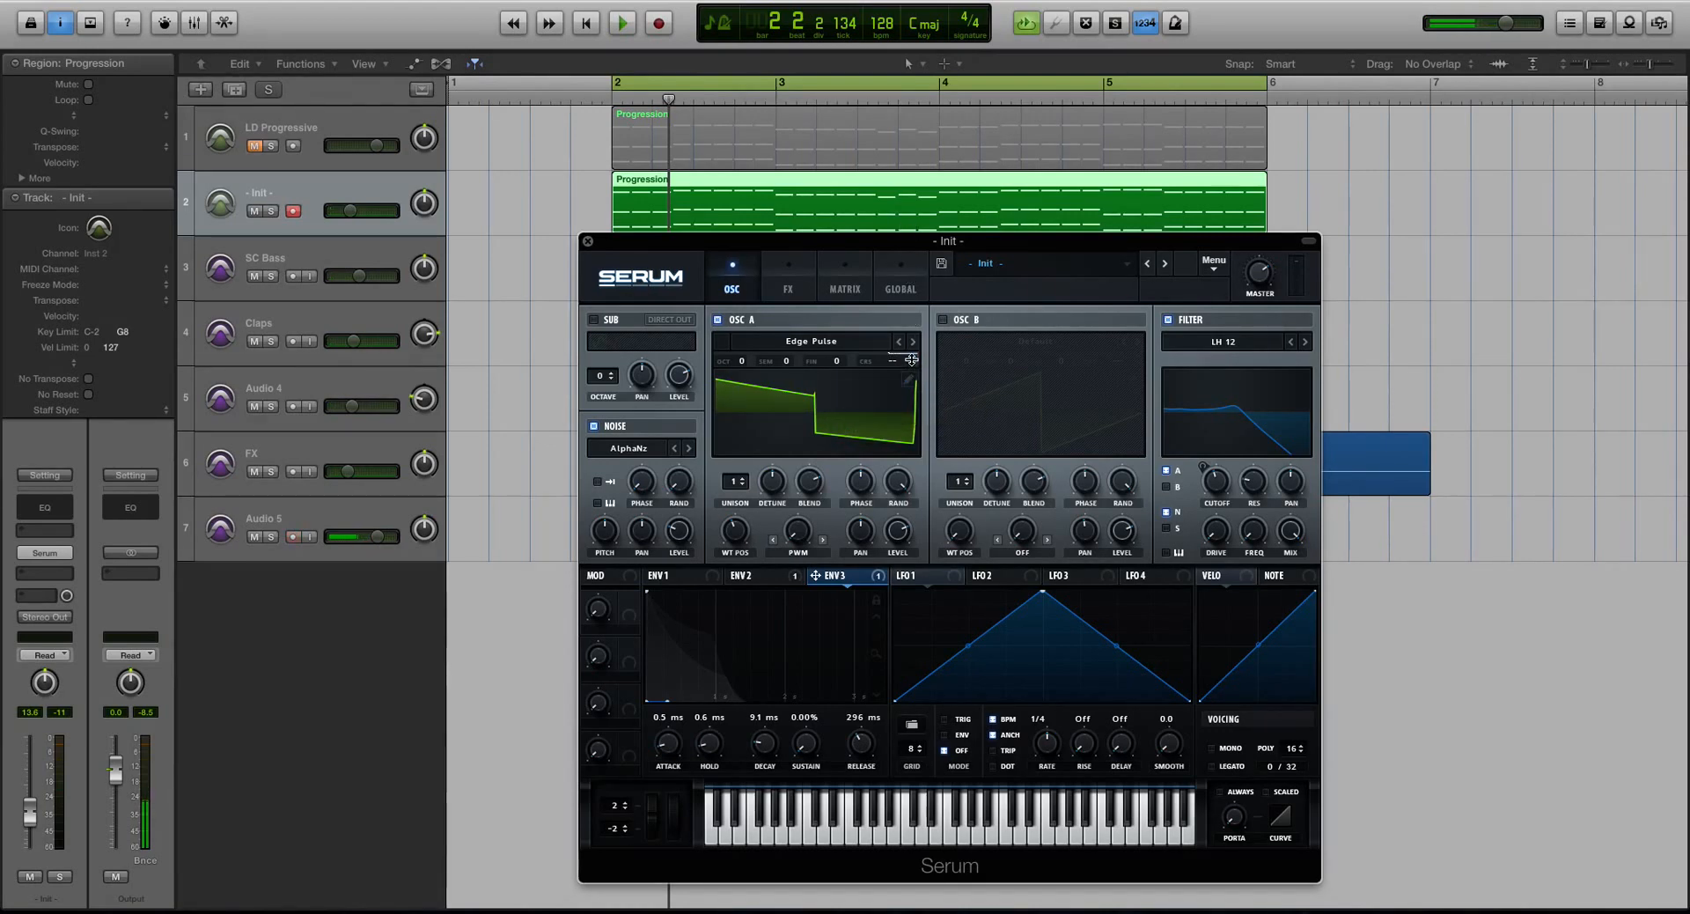
pyautogui.moveTo(911, 359); pyautogui.dragTo(908, 424)
pyautogui.press('space')
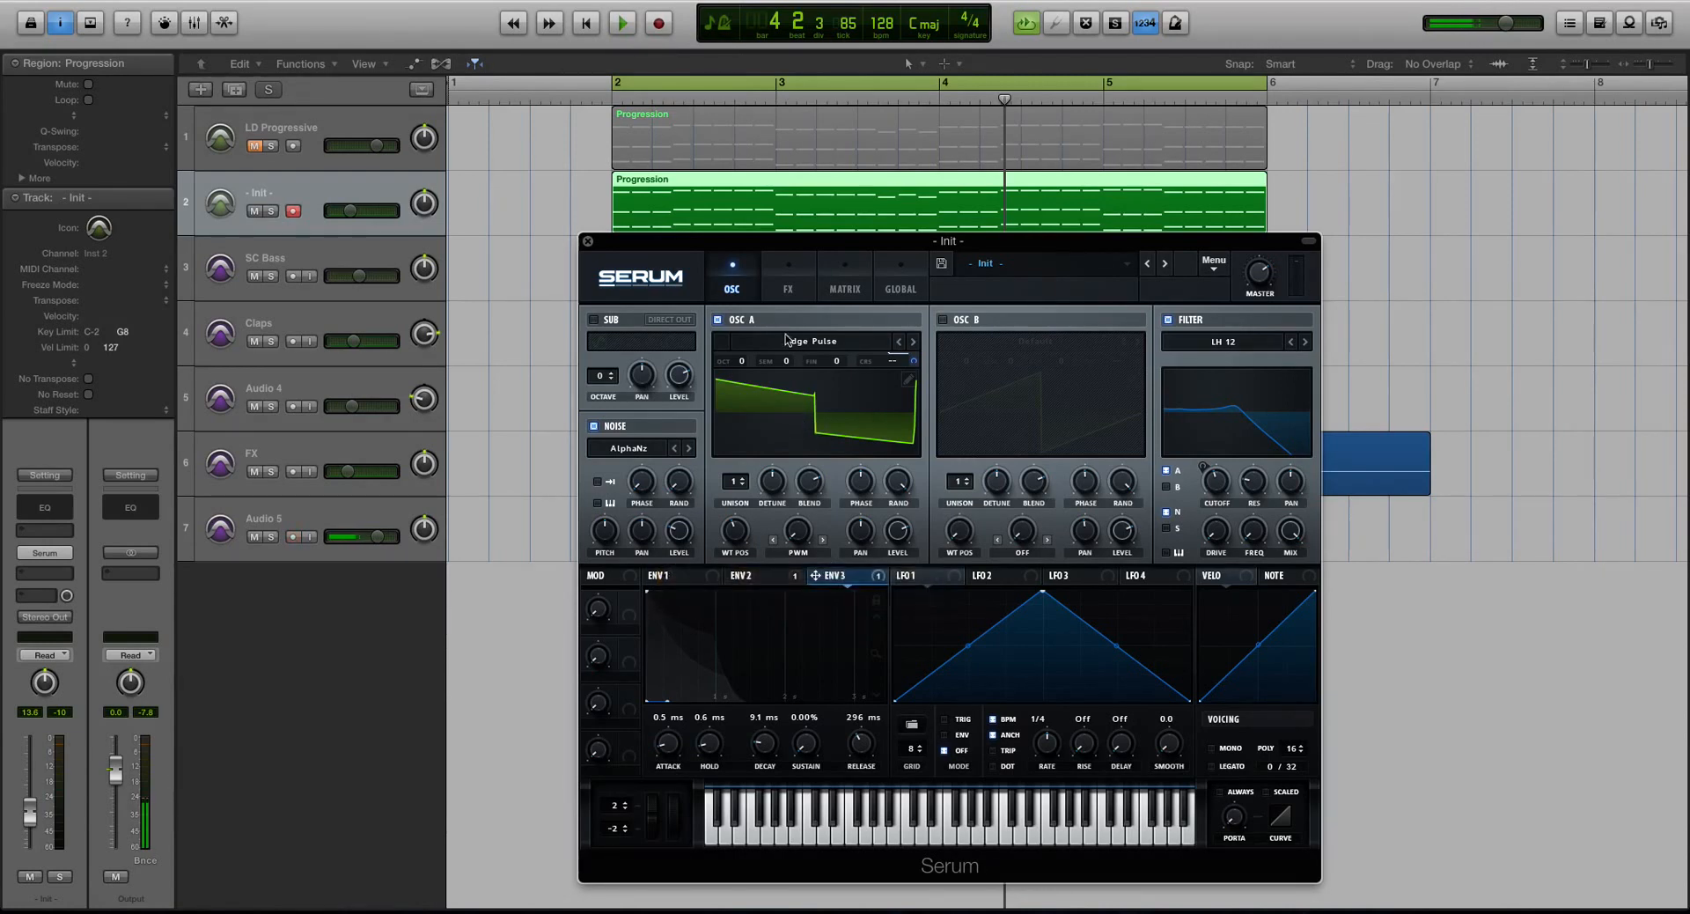
# - Modulate the distortion's filter frequency with Envelope 3, adjust the modulation depth and audition the patch
pyautogui.click(791, 286)
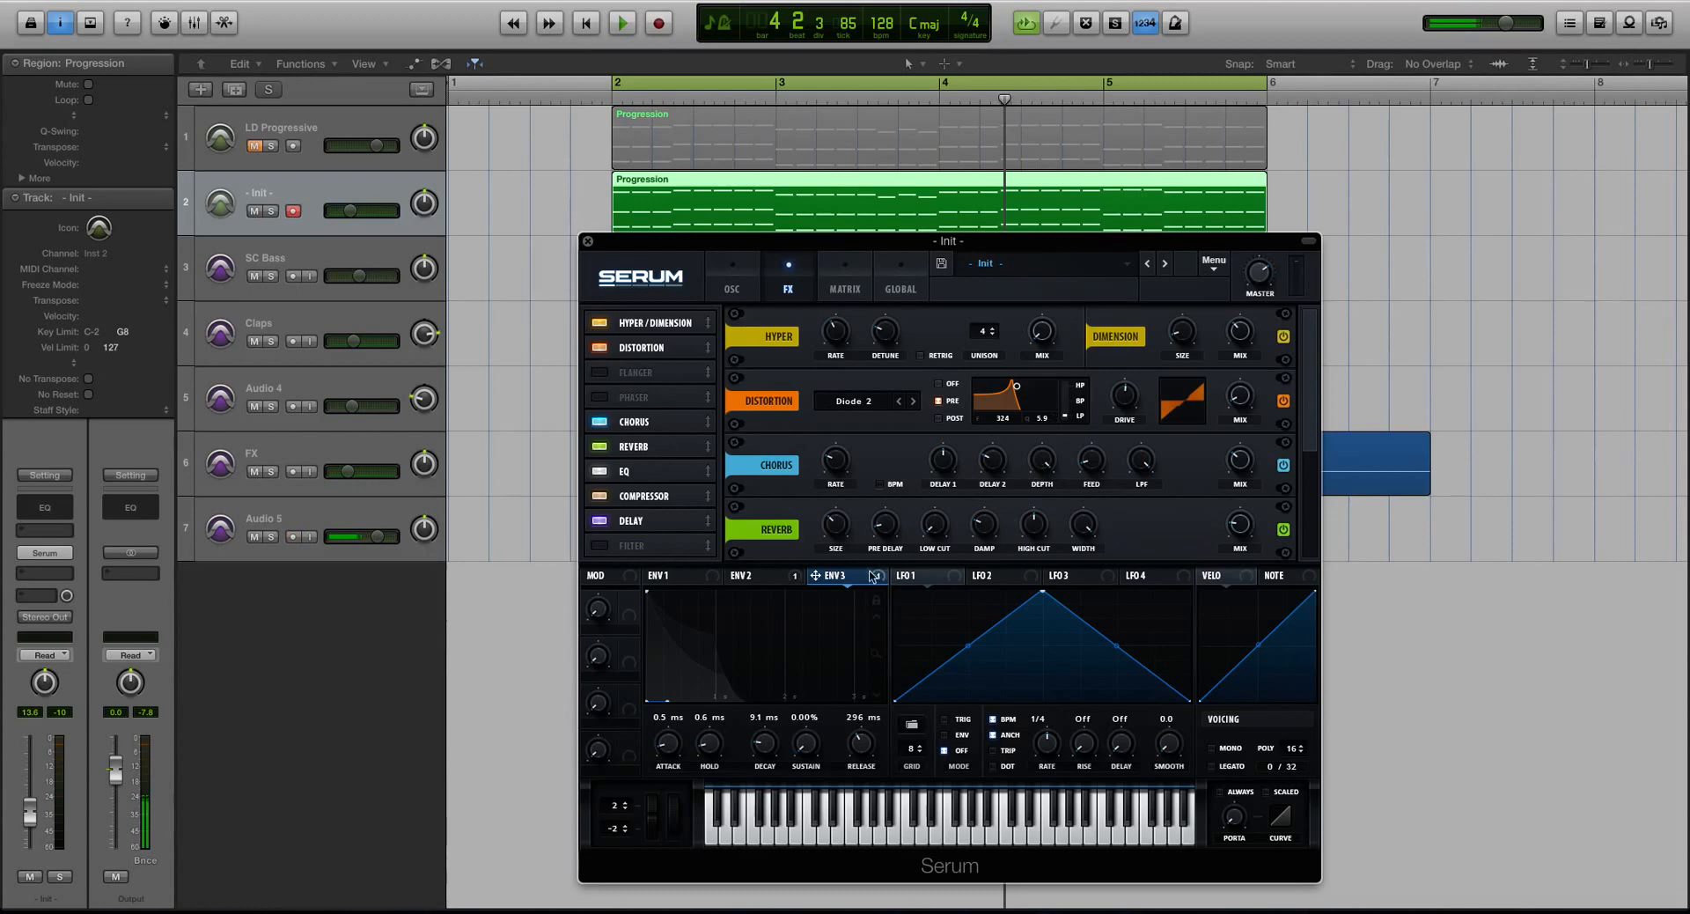
pyautogui.moveTo(818, 576); pyautogui.dragTo(1015, 423)
pyautogui.moveTo(1018, 420); pyautogui.dragTo(1019, 384)
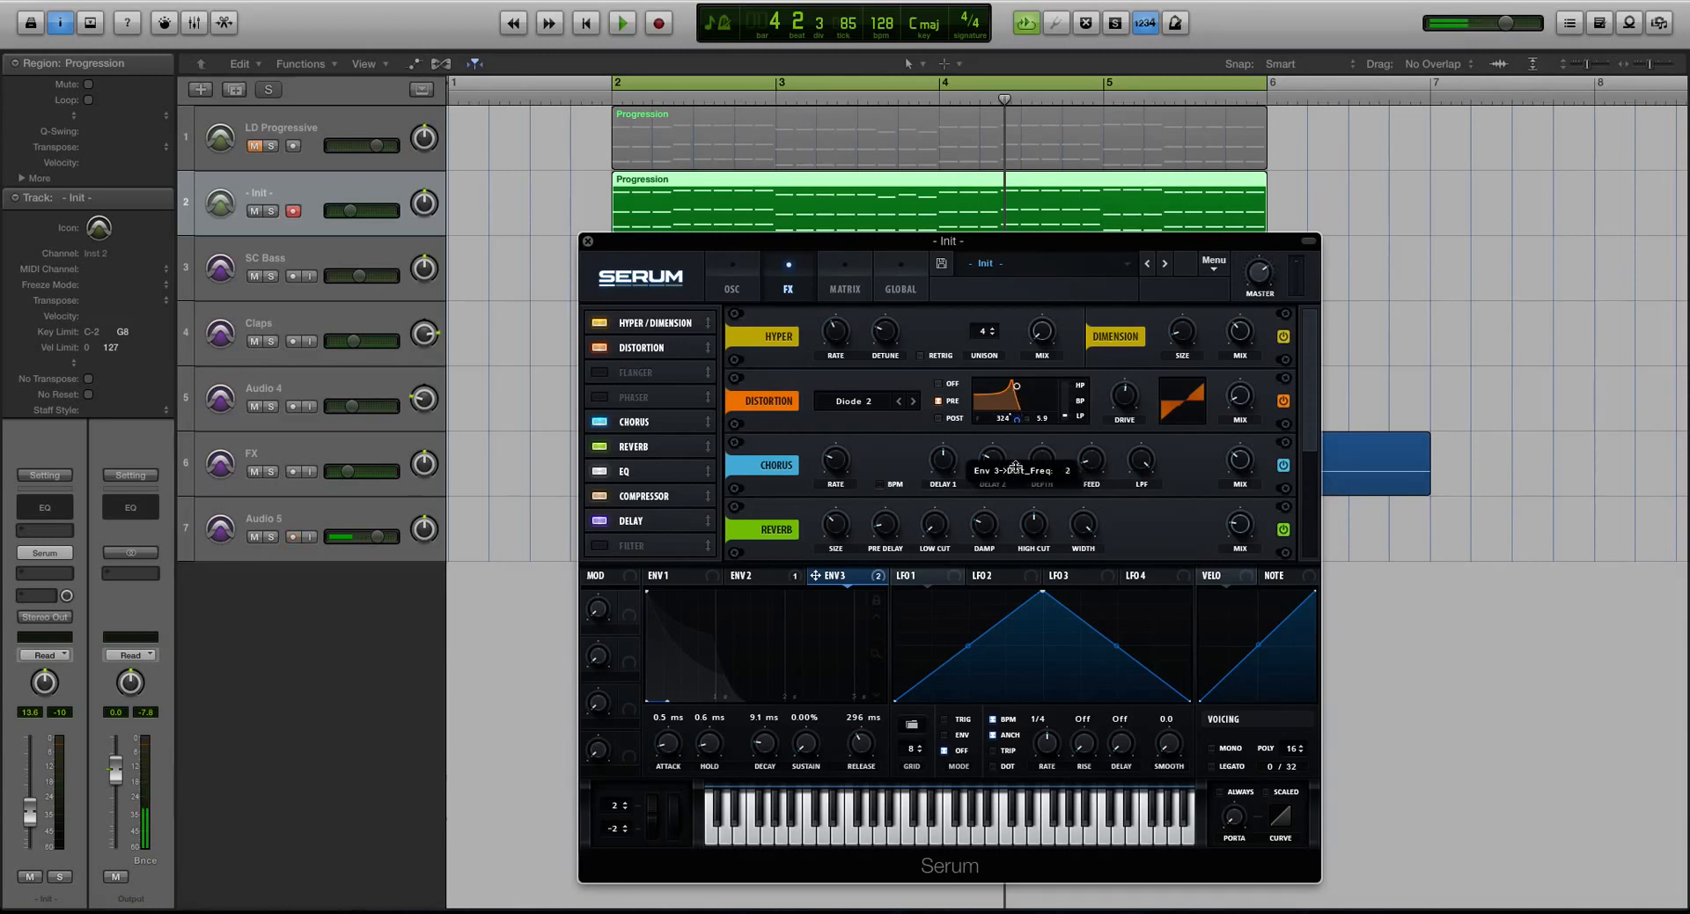
pyautogui.moveTo(1018, 441); pyautogui.dragTo(1024, 362)
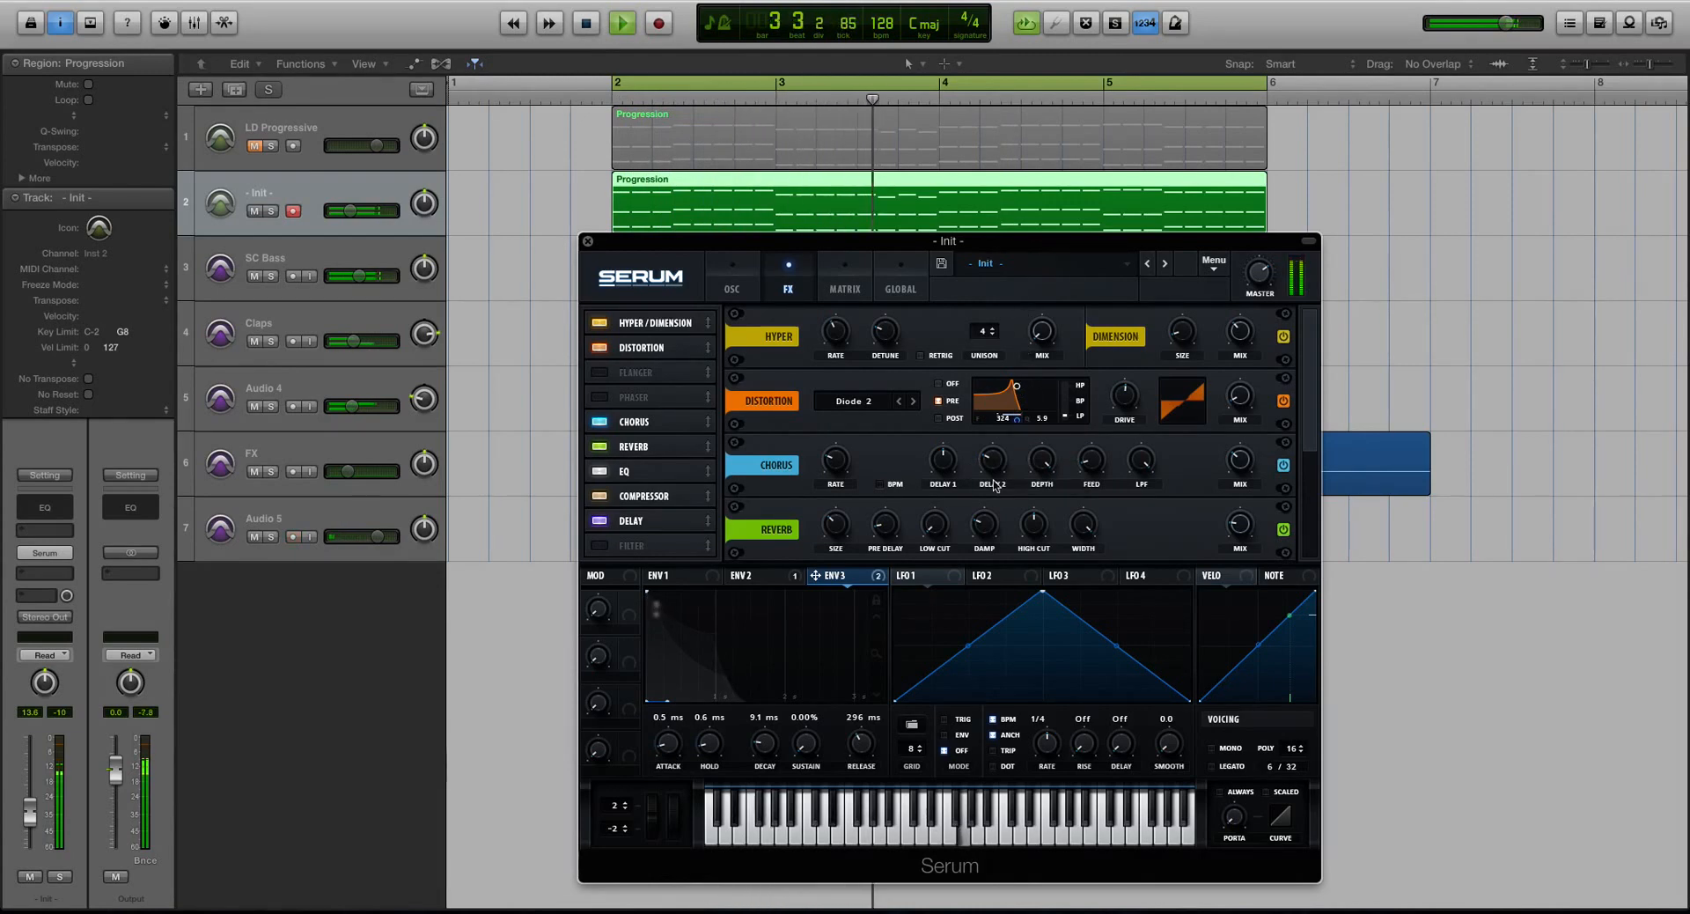
pyautogui.press('space')
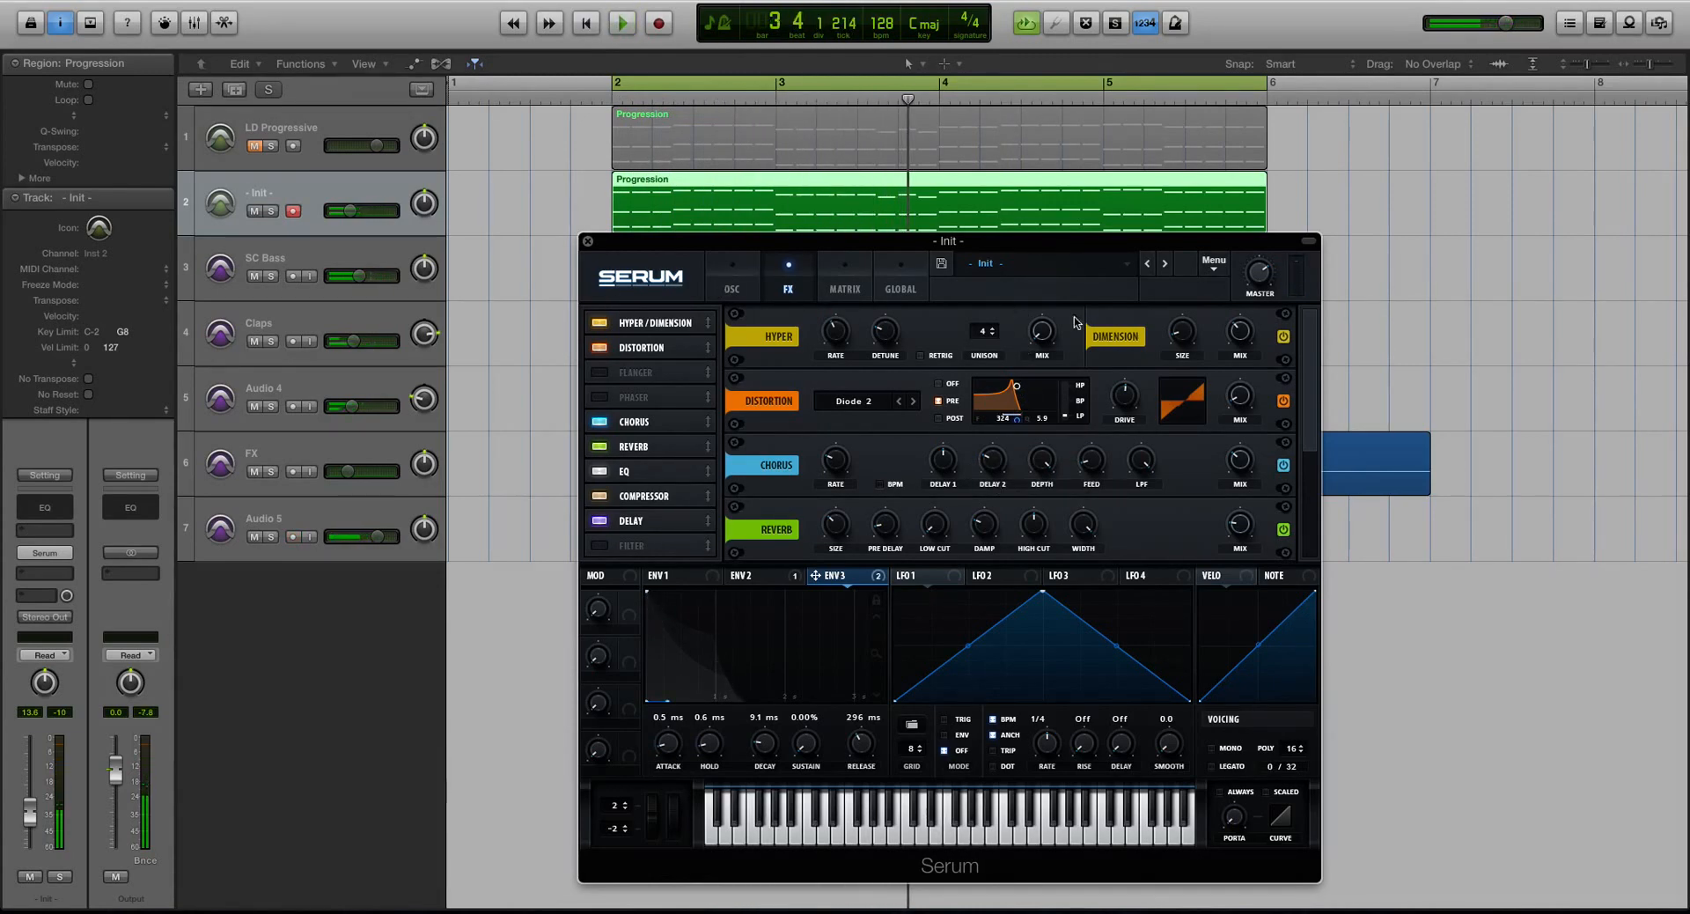
pyautogui.click(742, 274)
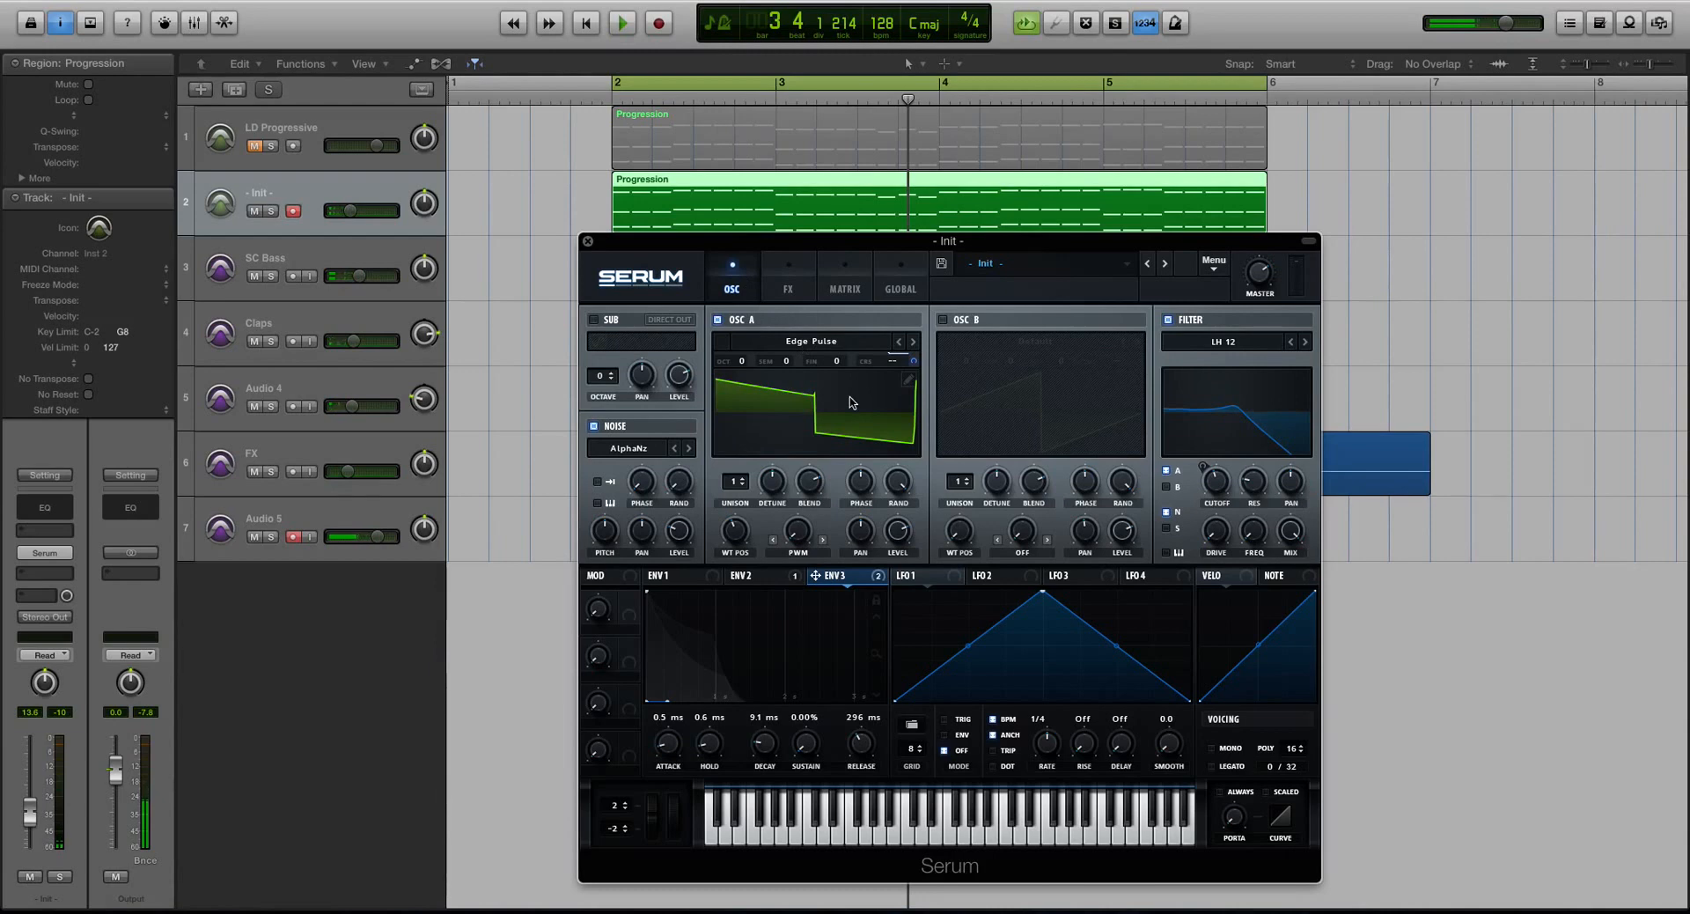
pyautogui.press('space')
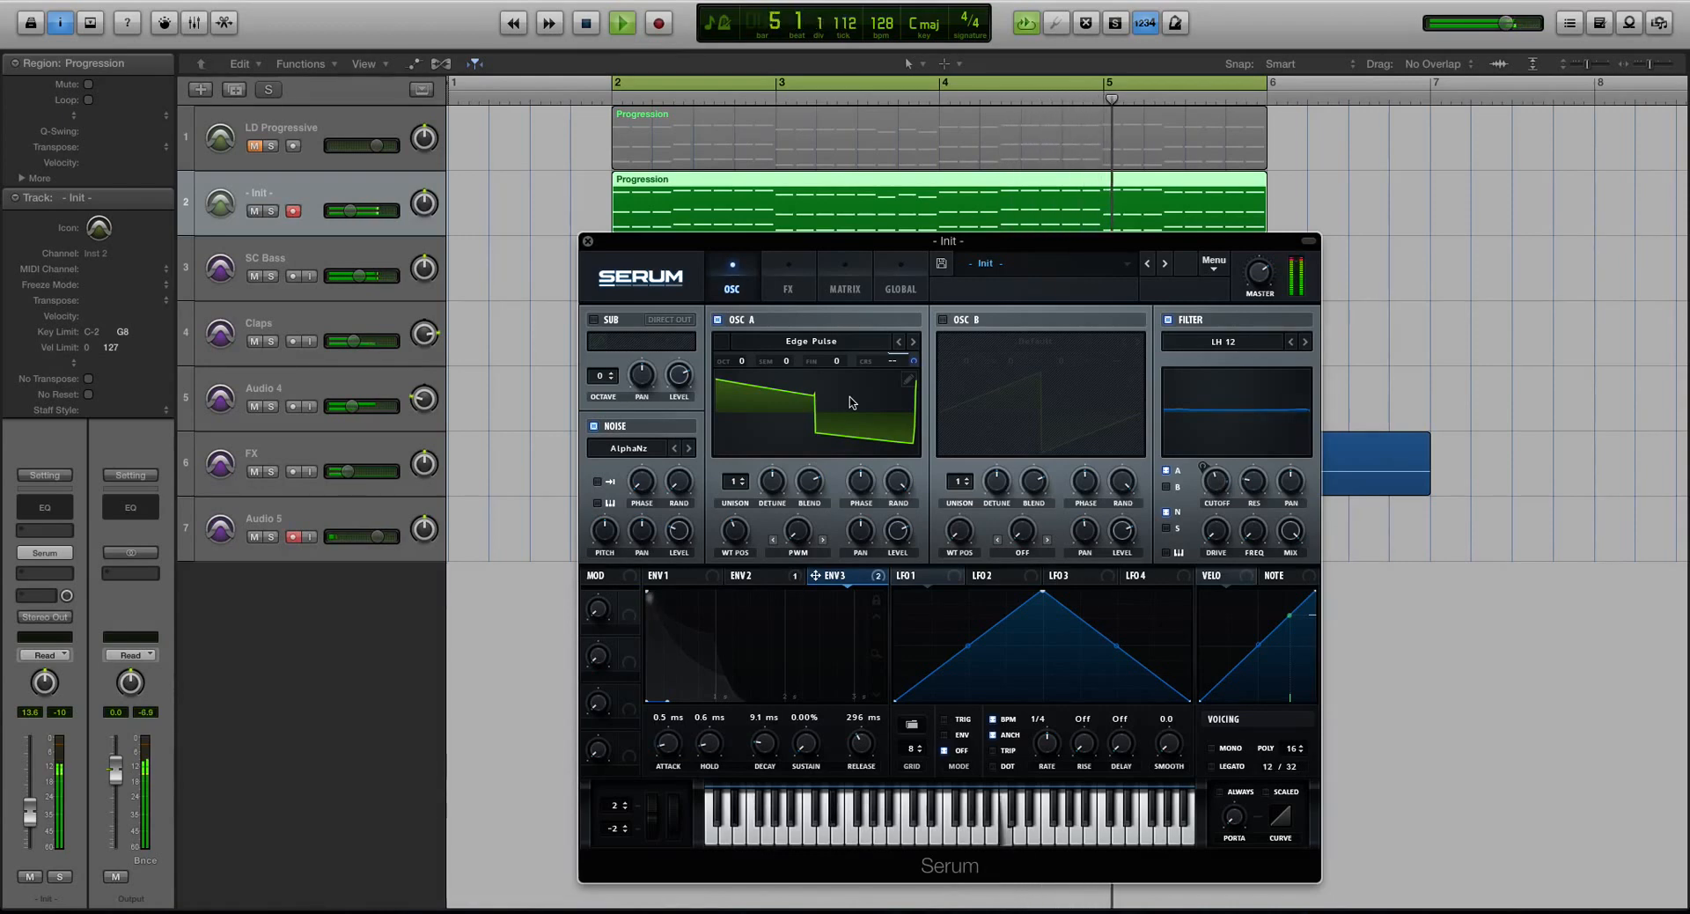
pyautogui.press('space')
# - Set LFO 2's rate to bar, assign it to oscillator A's PWM amount at a depth of 33 and audition the patch
pyautogui.click(1081, 580)
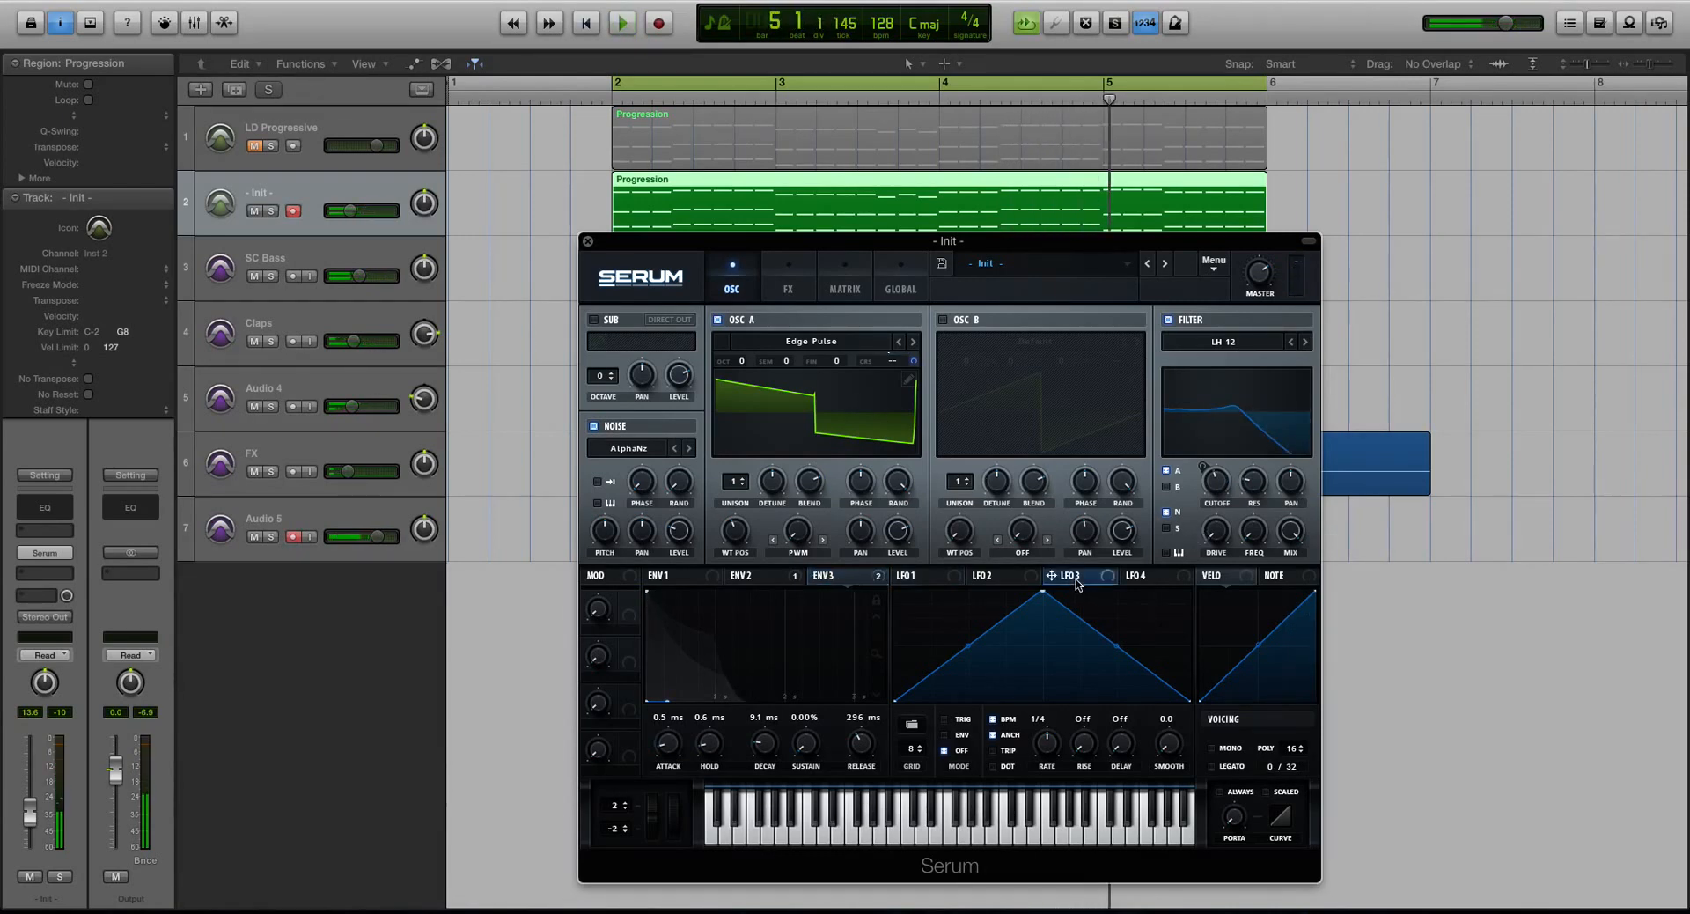
pyautogui.click(999, 578)
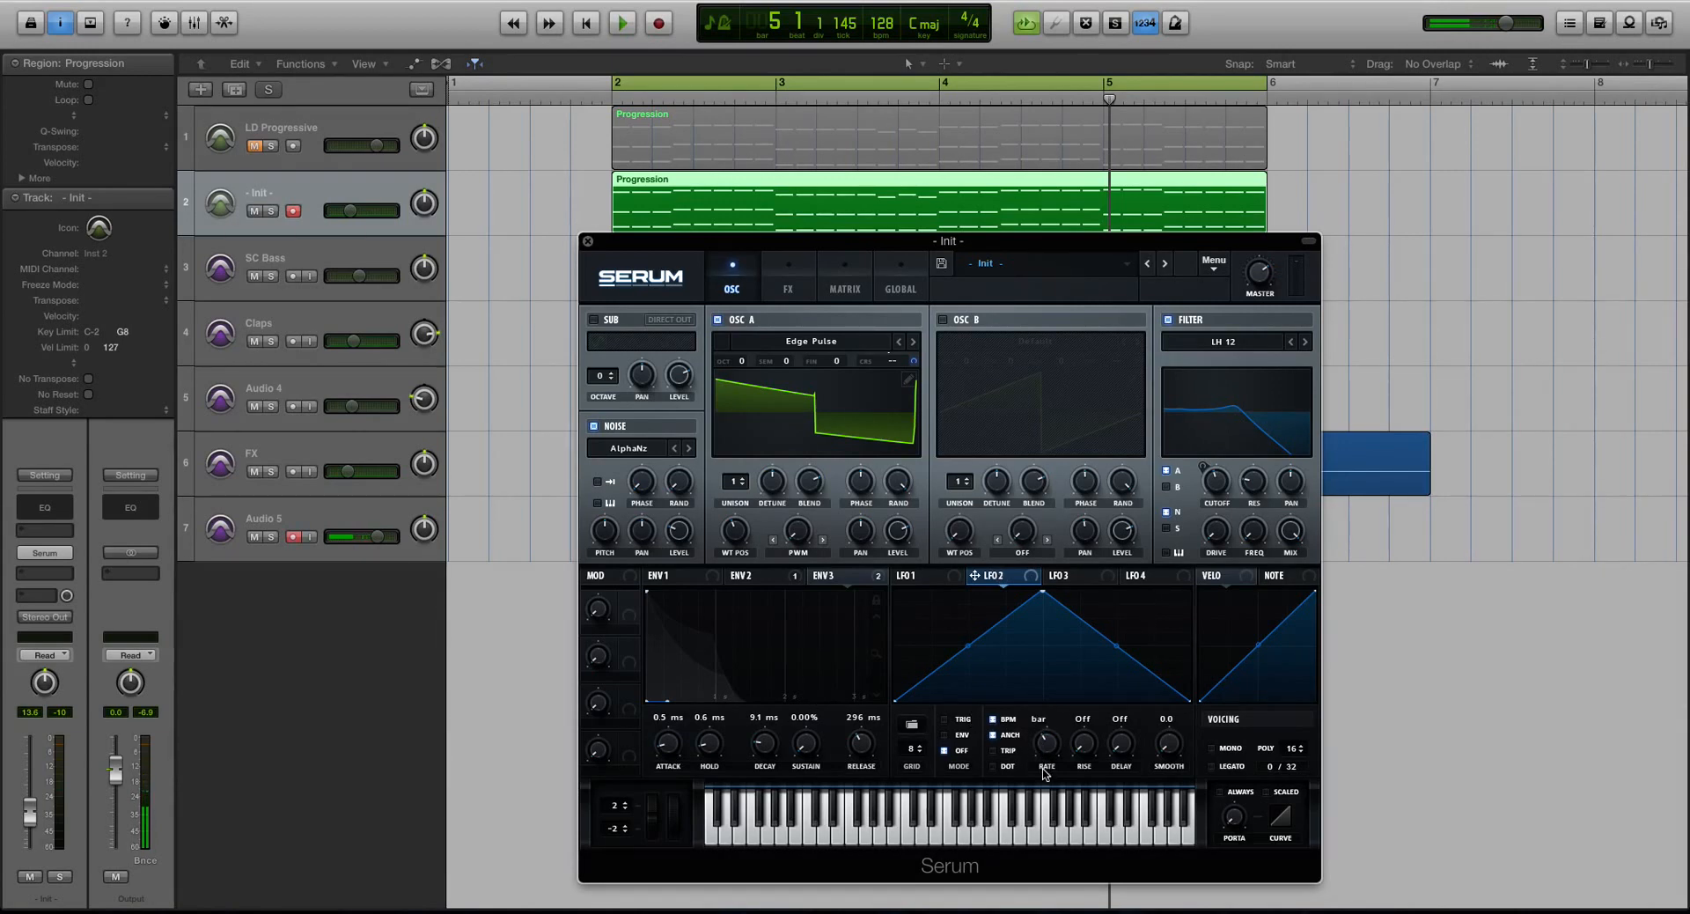
pyautogui.moveTo(975, 575); pyautogui.dragTo(797, 531)
pyautogui.moveTo(785, 516); pyautogui.dragTo(781, 535)
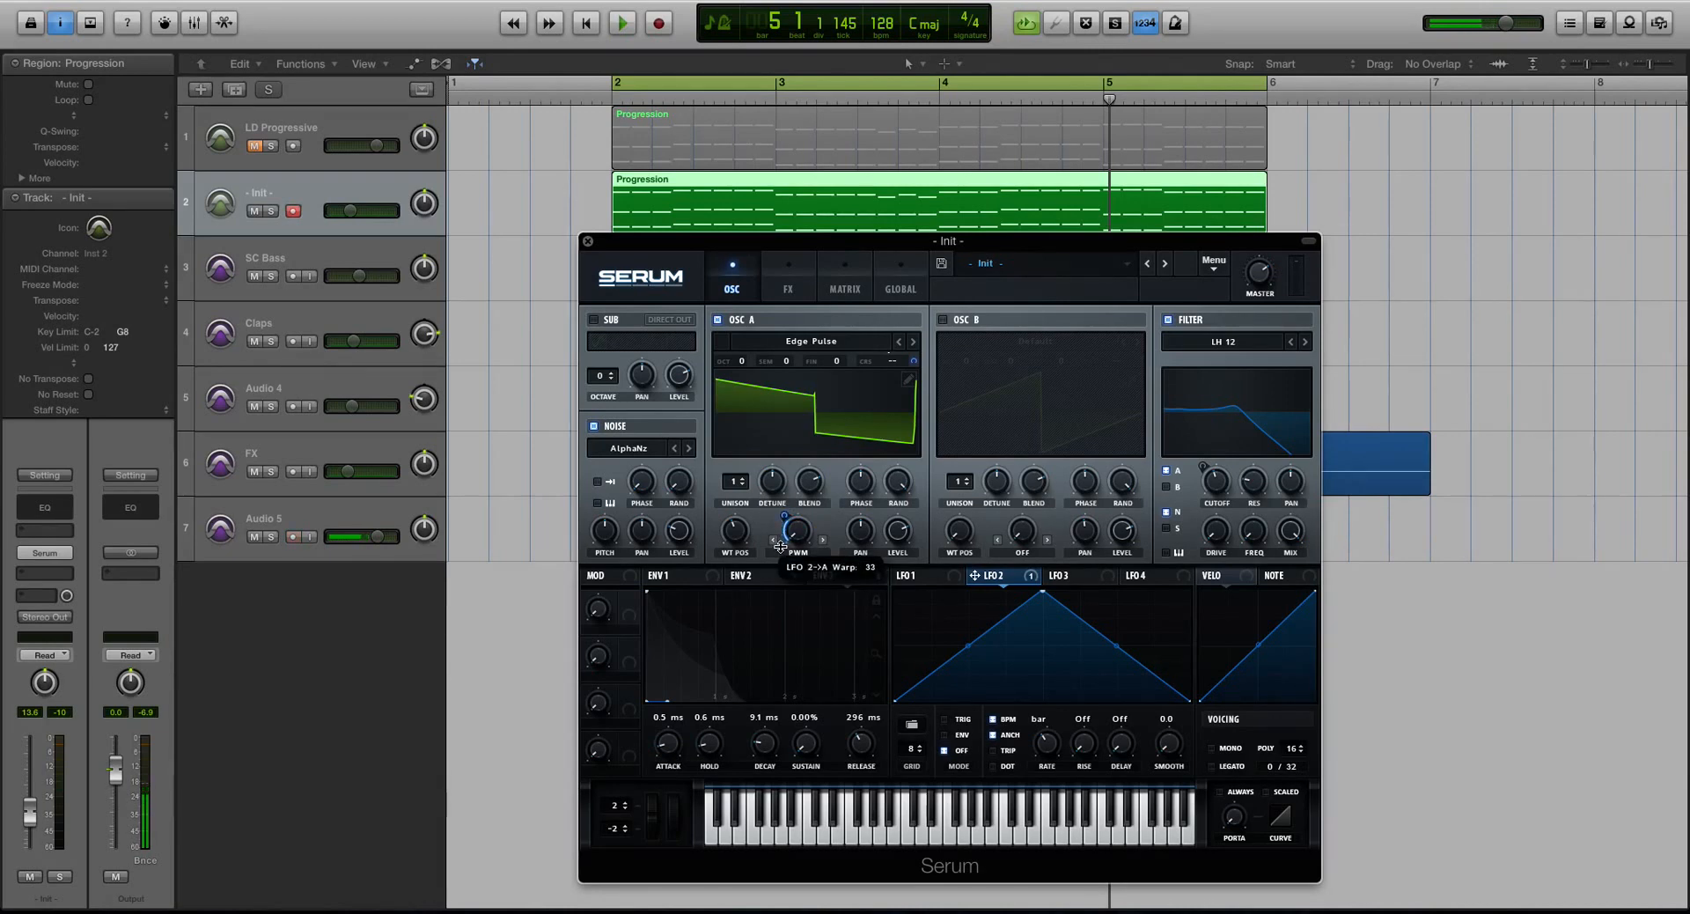
pyautogui.press('space')
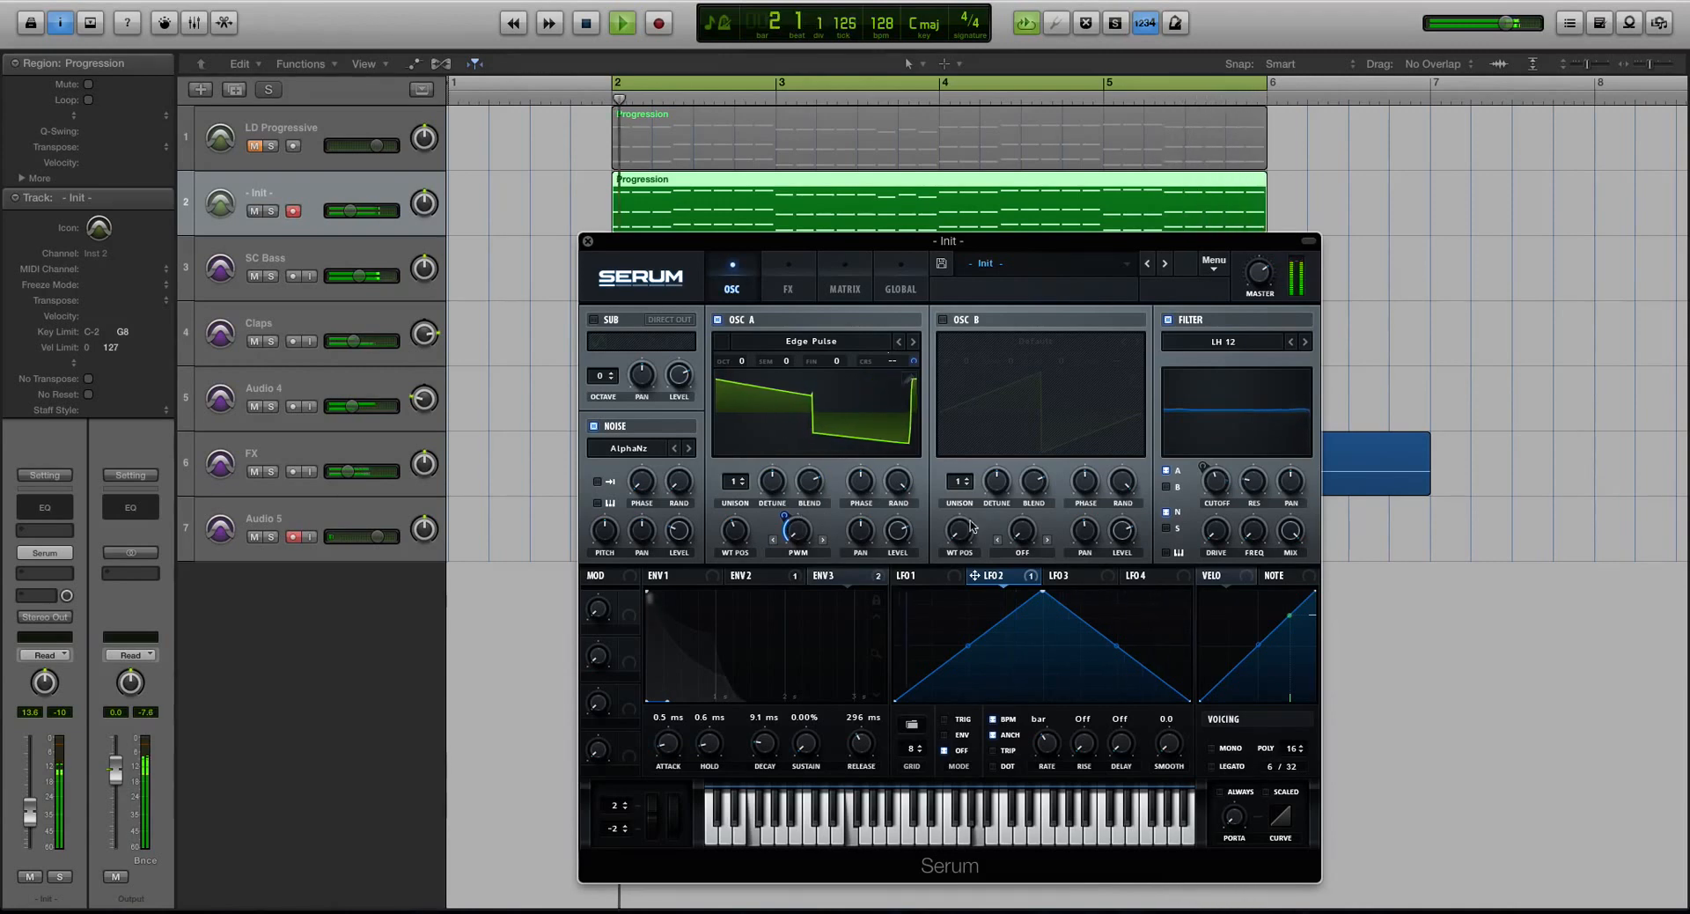
# - Fine-tune the noise oscillator's level and audition the patch within the full mix
pyautogui.moveTo(1220, 483)
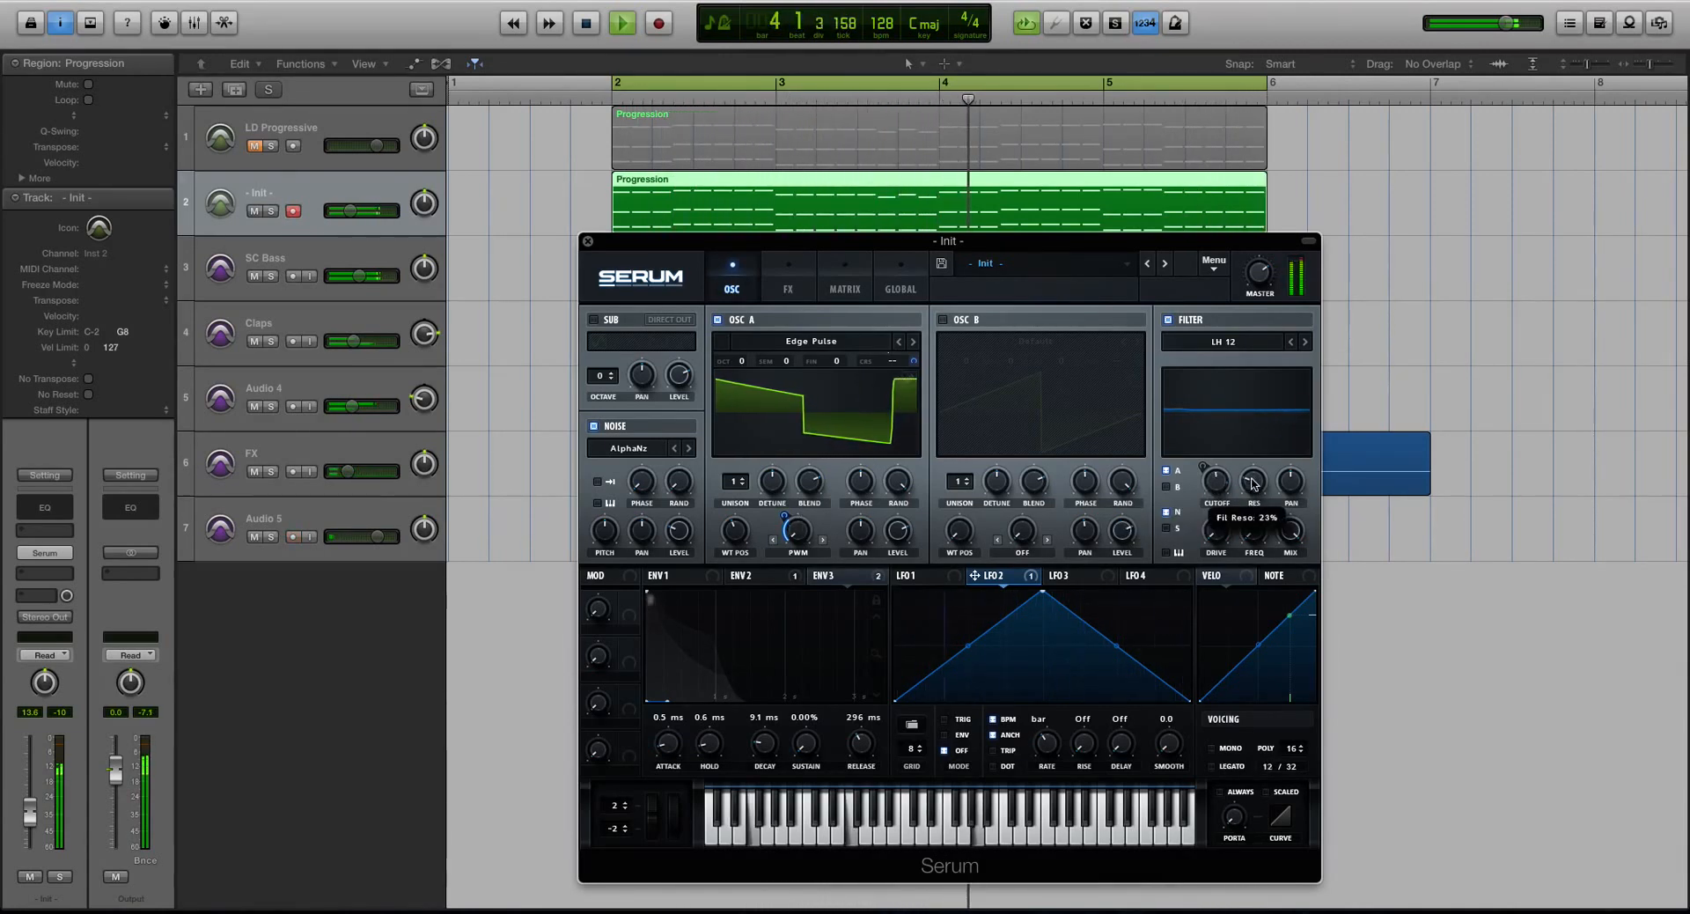
pyautogui.moveTo(687, 527)
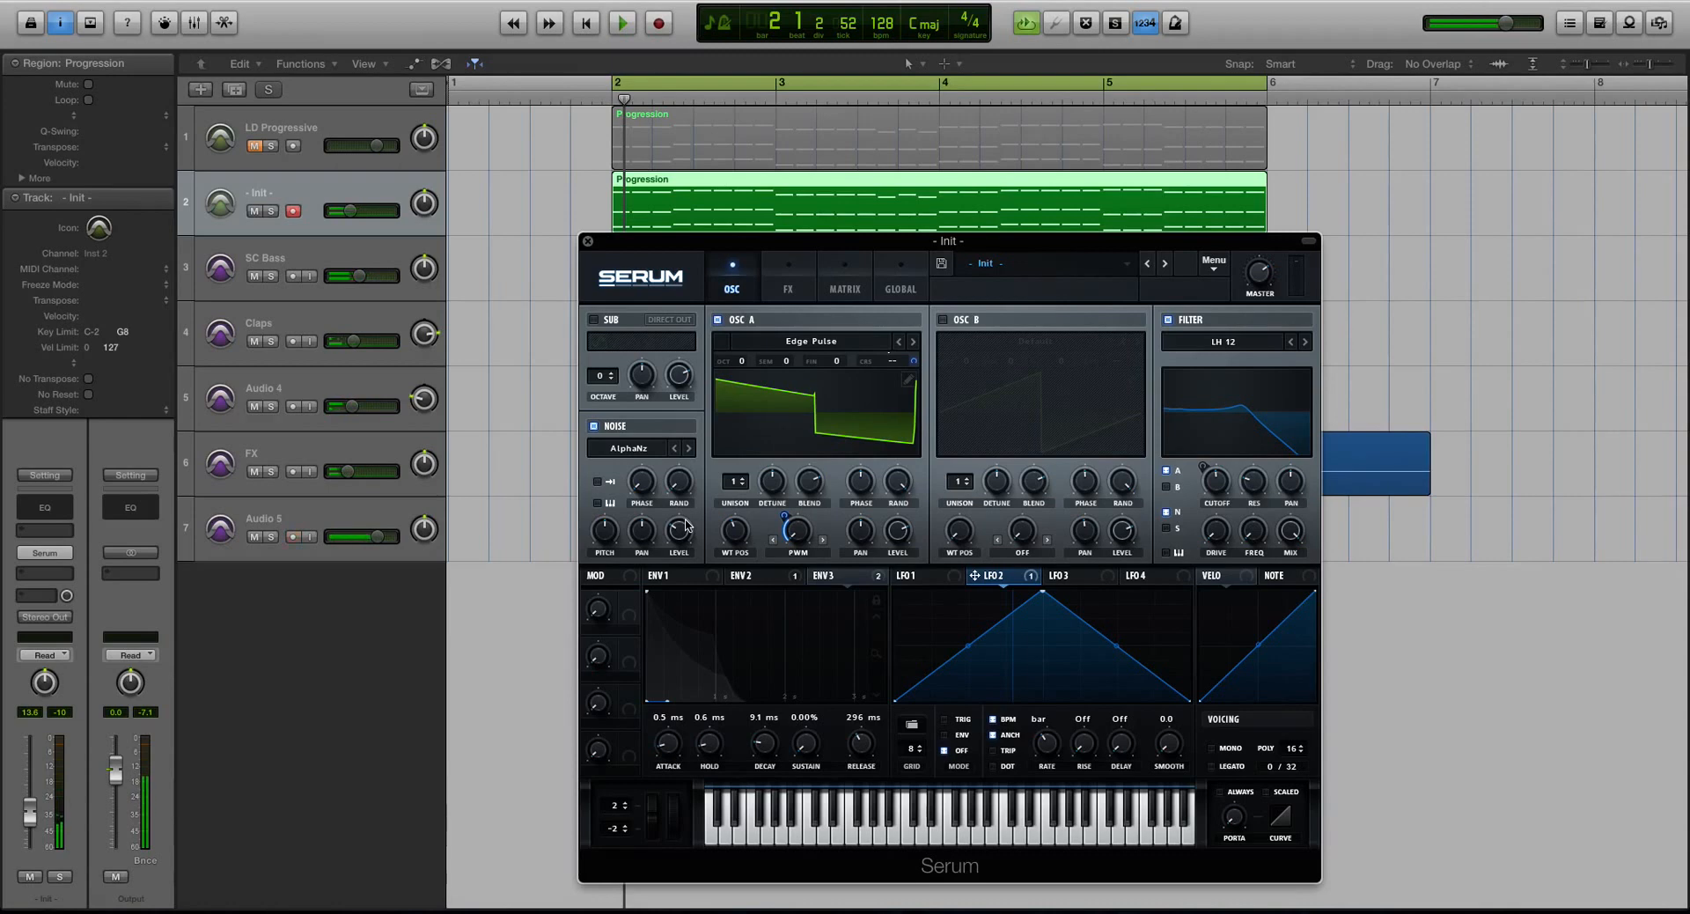
pyautogui.moveTo(686, 525); pyautogui.dragTo(680, 532)
pyautogui.press('space')
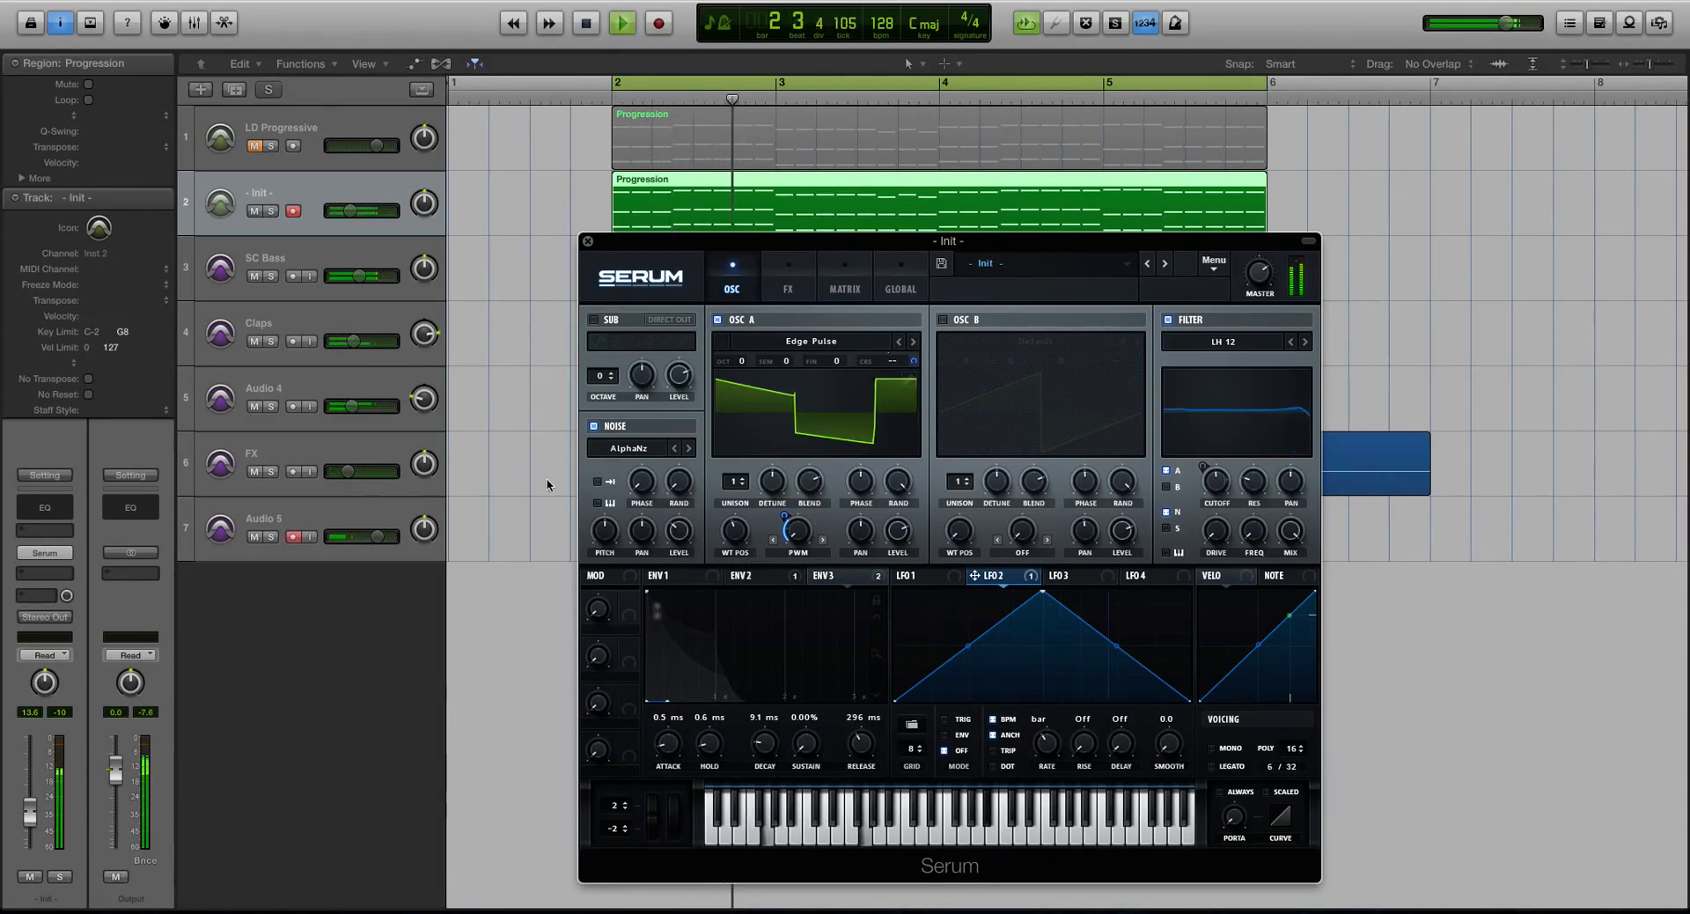
# - Fine-tune LFO 2's depth on oscillator A's PWM amount and the filter cutoff during playback
pyautogui.click(759, 579)
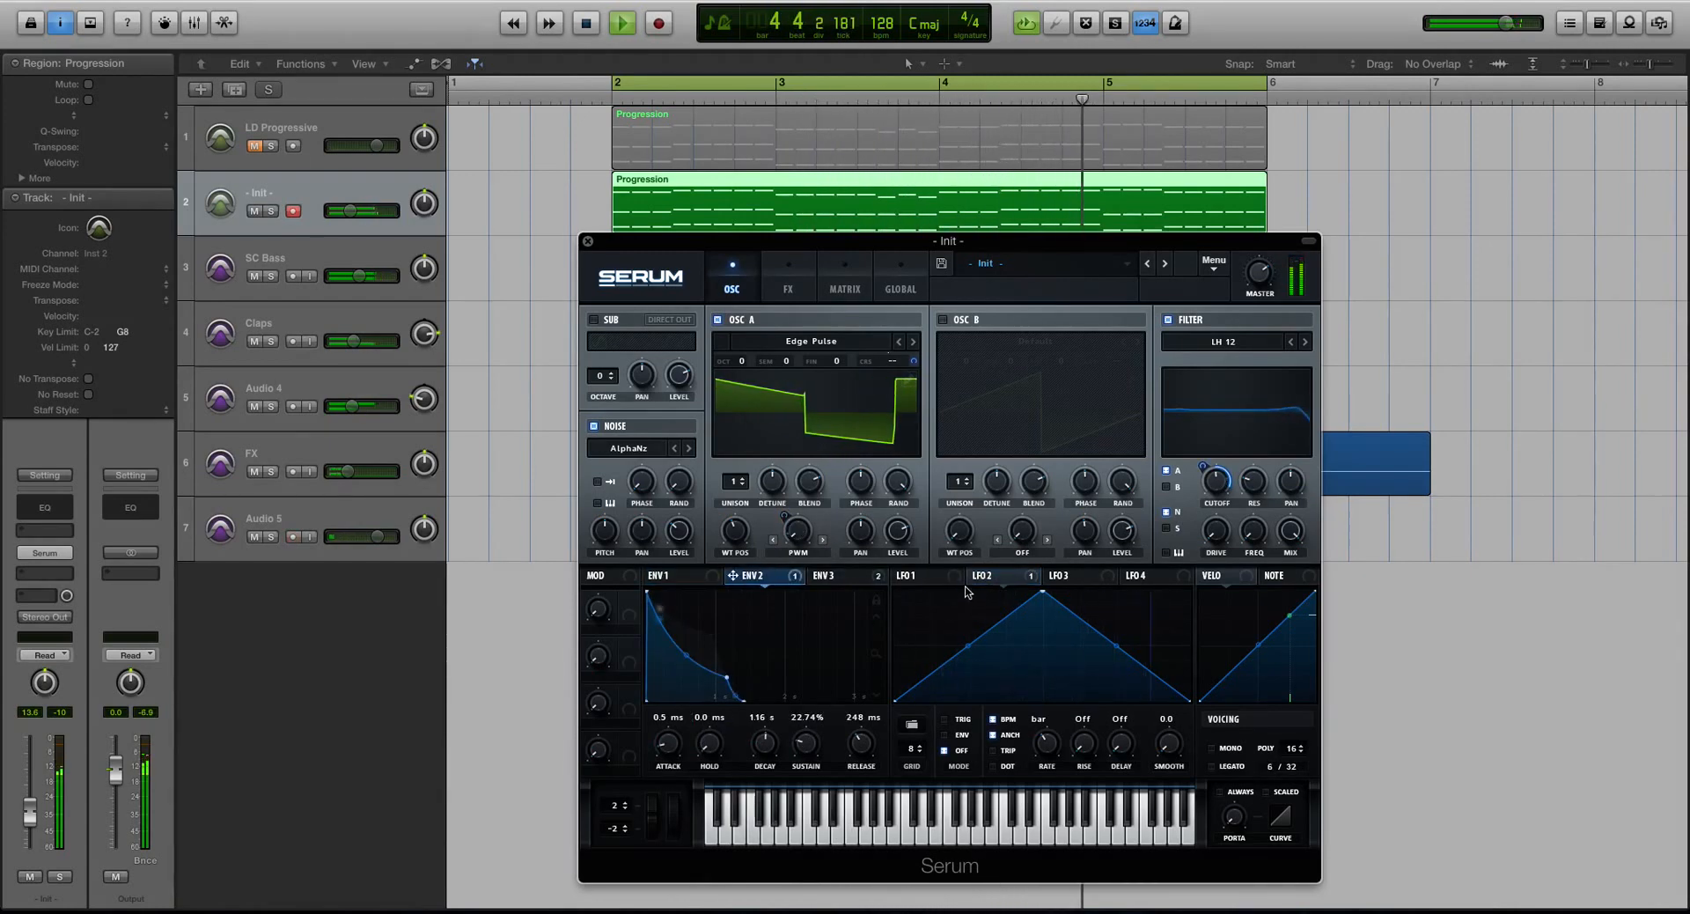
pyautogui.moveTo(784, 517); pyautogui.dragTo(783, 523)
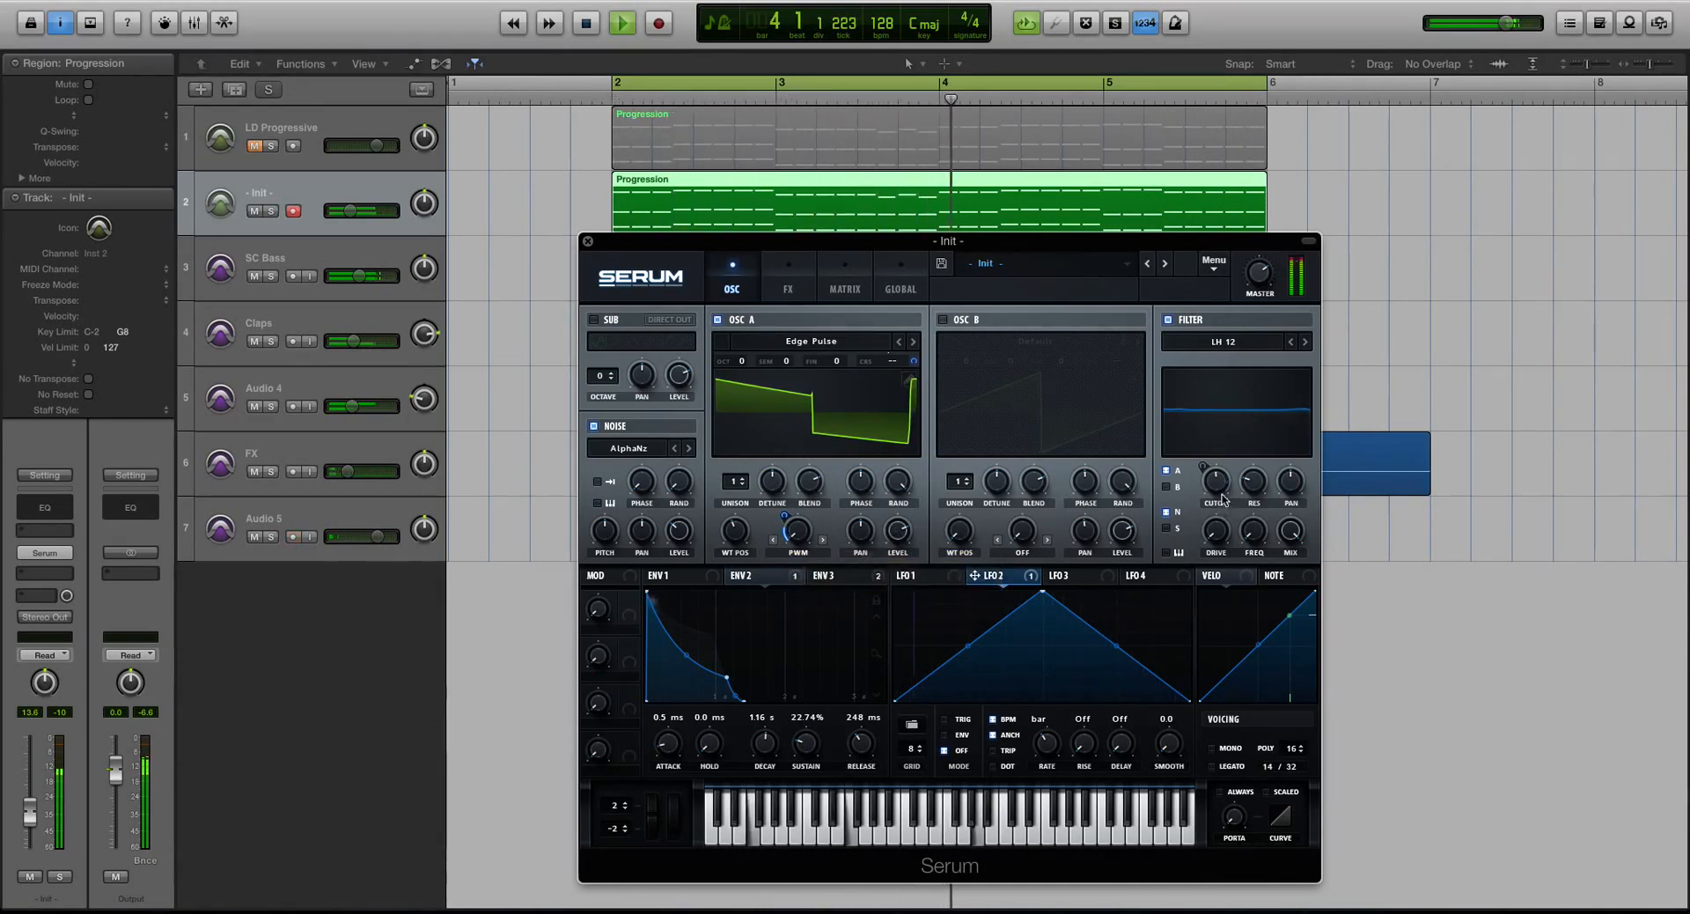
pyautogui.moveTo(1218, 484); pyautogui.dragTo(1219, 485)
pyautogui.press('space')
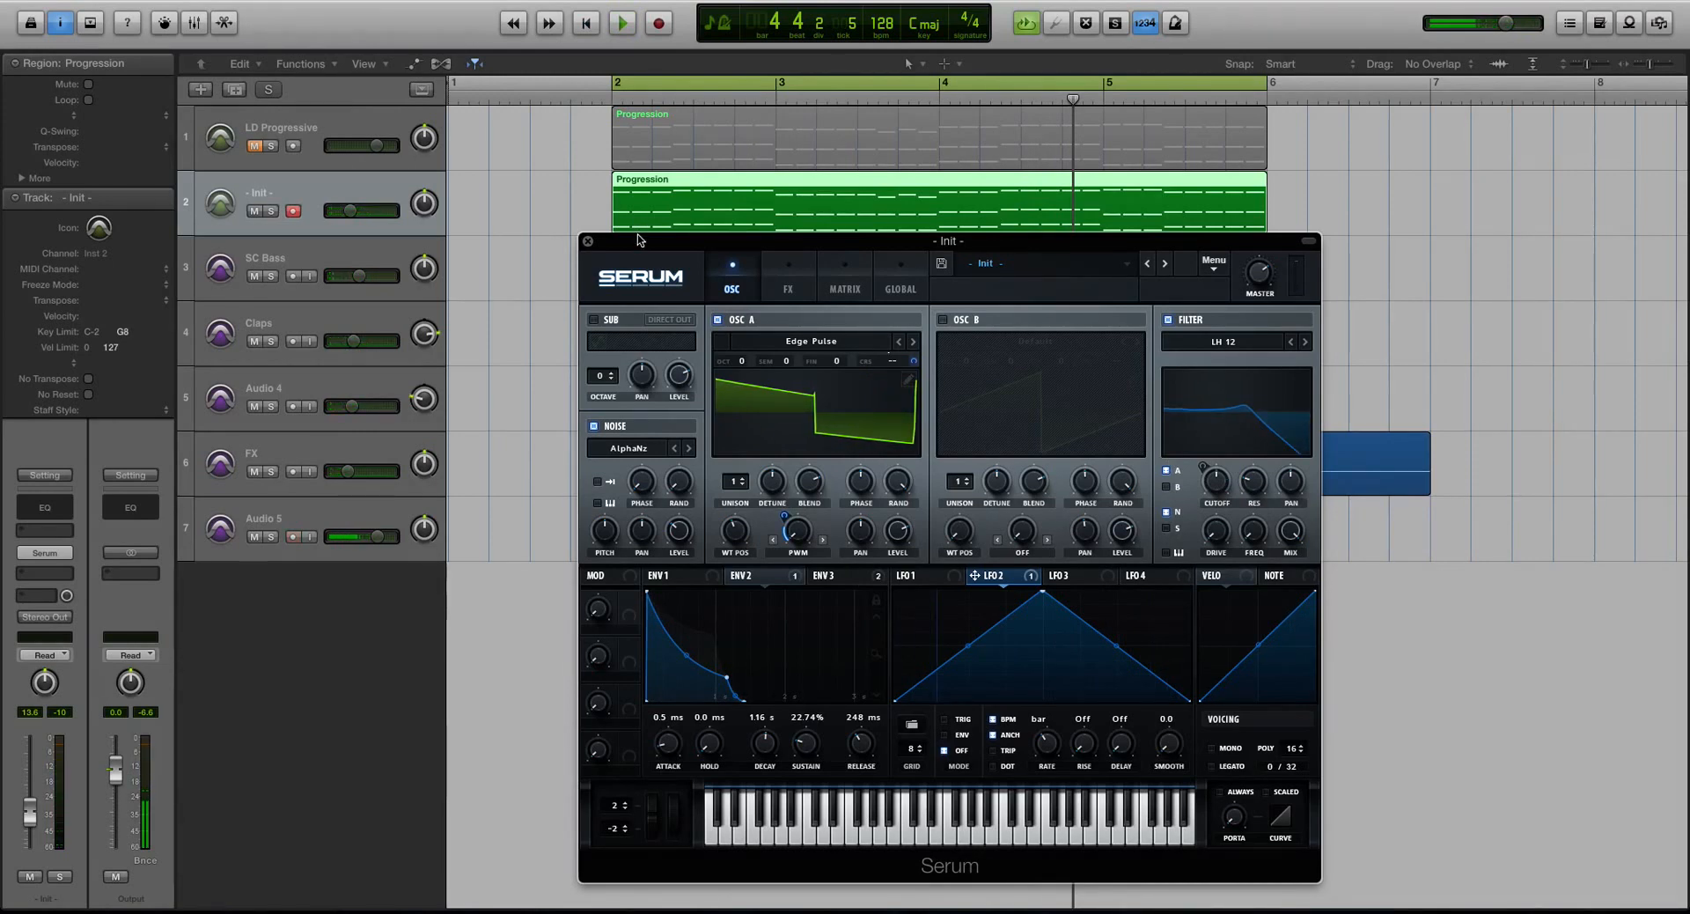
# - Show the plug-in window's header and set the effects rack compressor's gain to 4.0 dB while auditioning the patch
pyautogui.moveTo(689, 246); pyautogui.dragTo(684, 232)
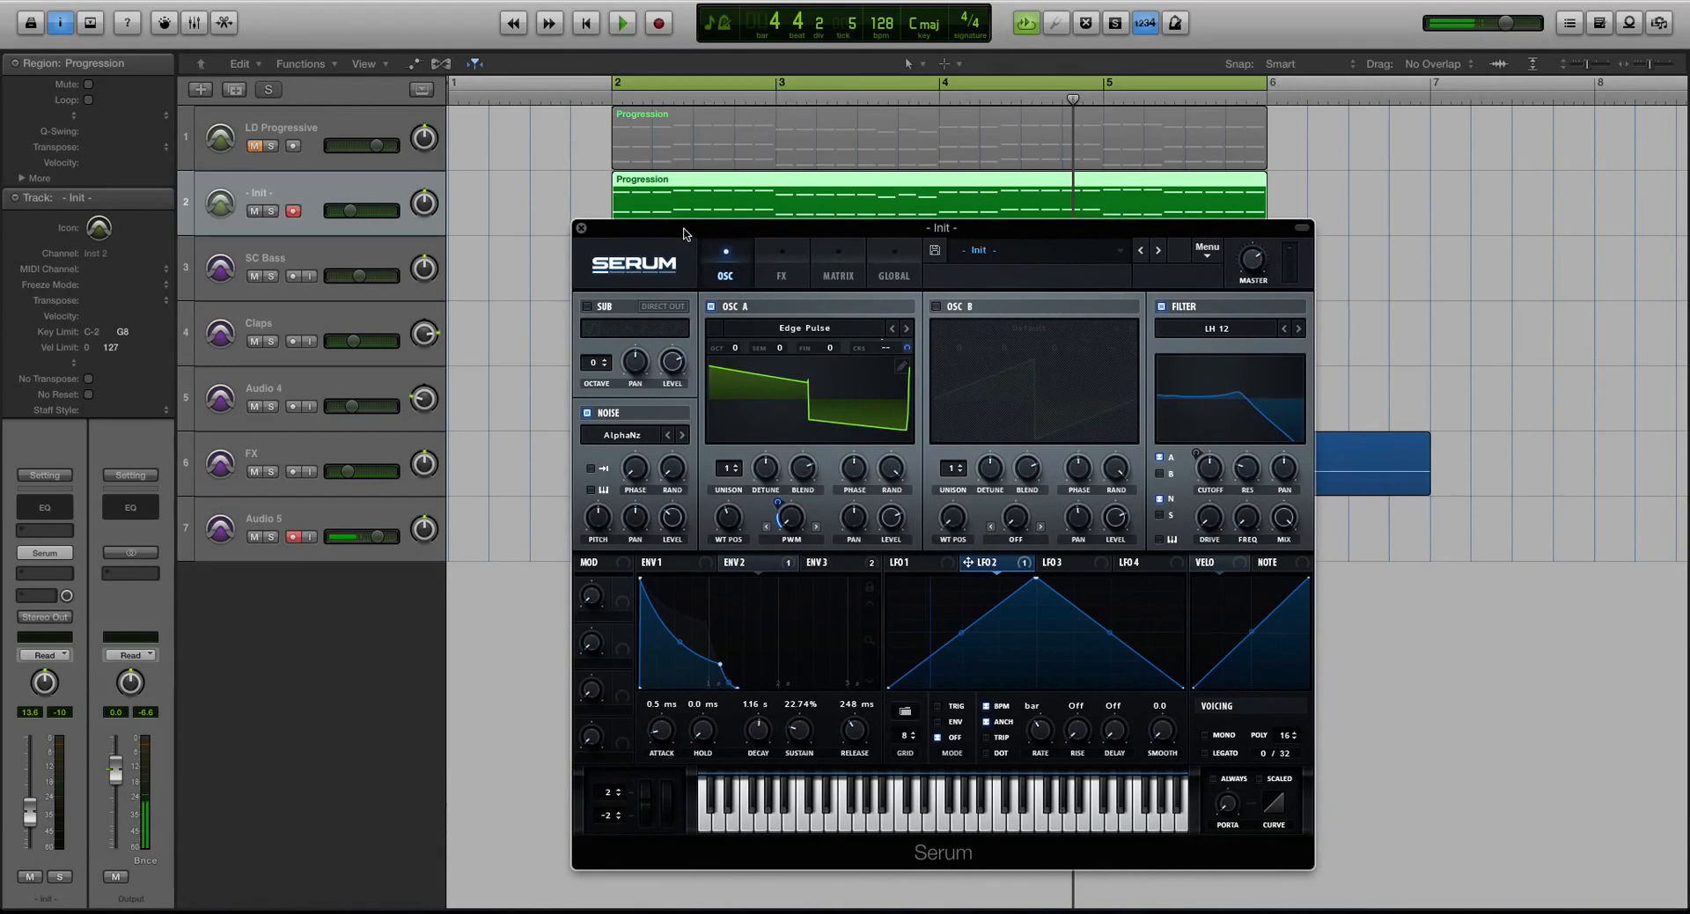
pyautogui.doubleClick(685, 230)
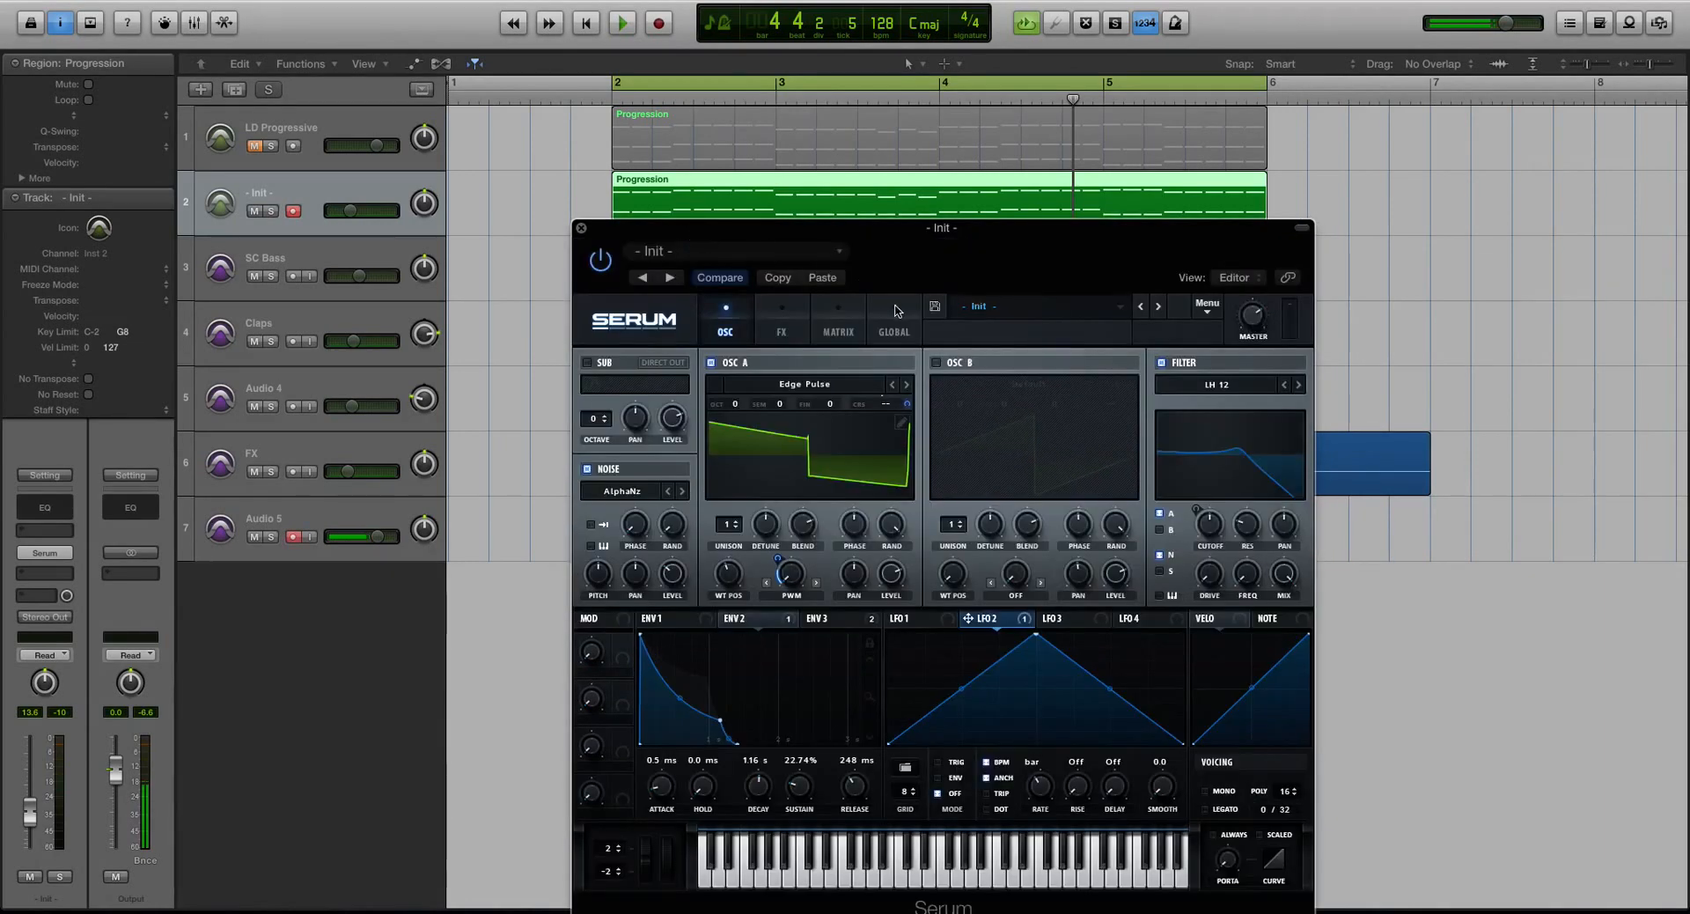
pyautogui.click(782, 316)
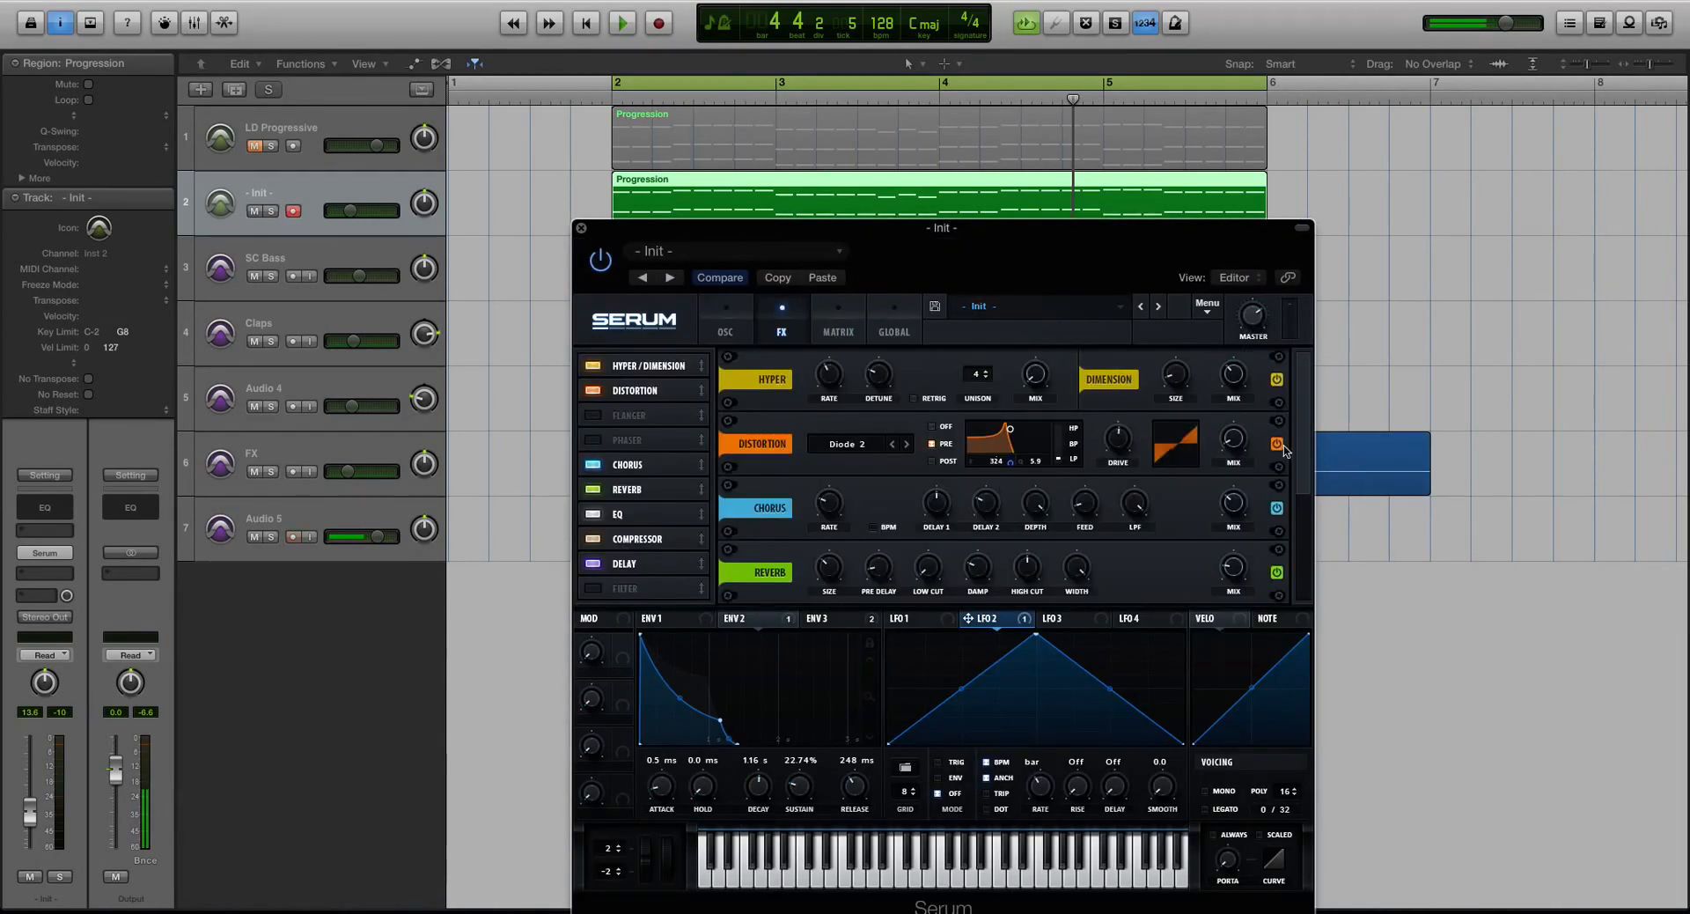
pyautogui.scroll(-3, 1304, 443)
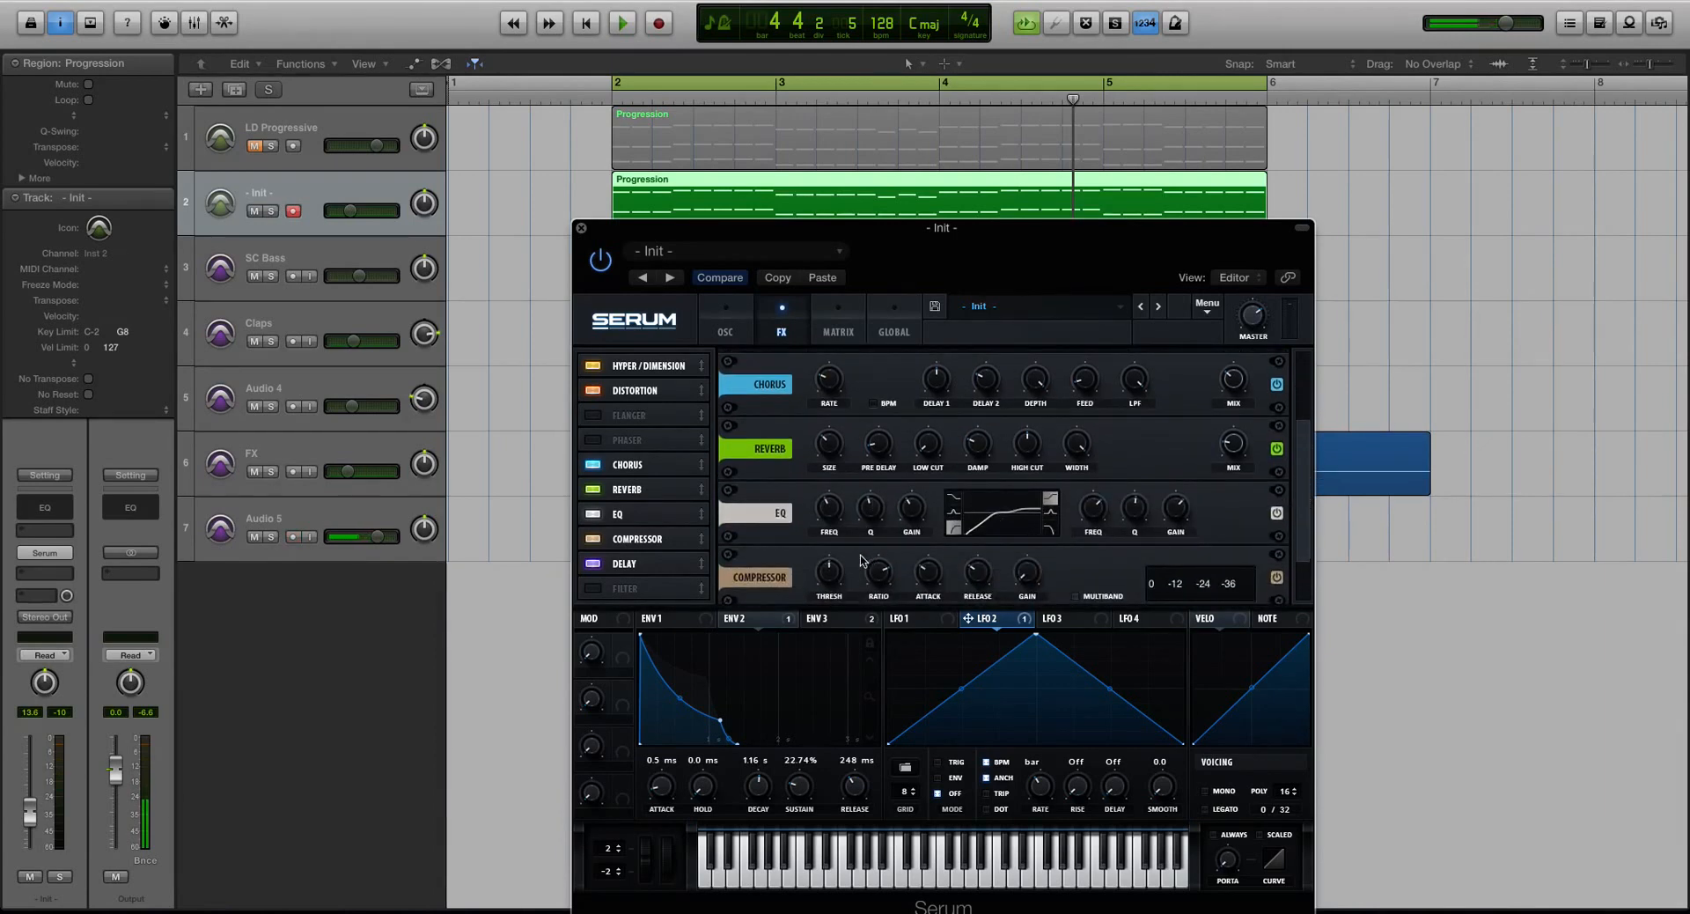
pyautogui.moveTo(829, 576)
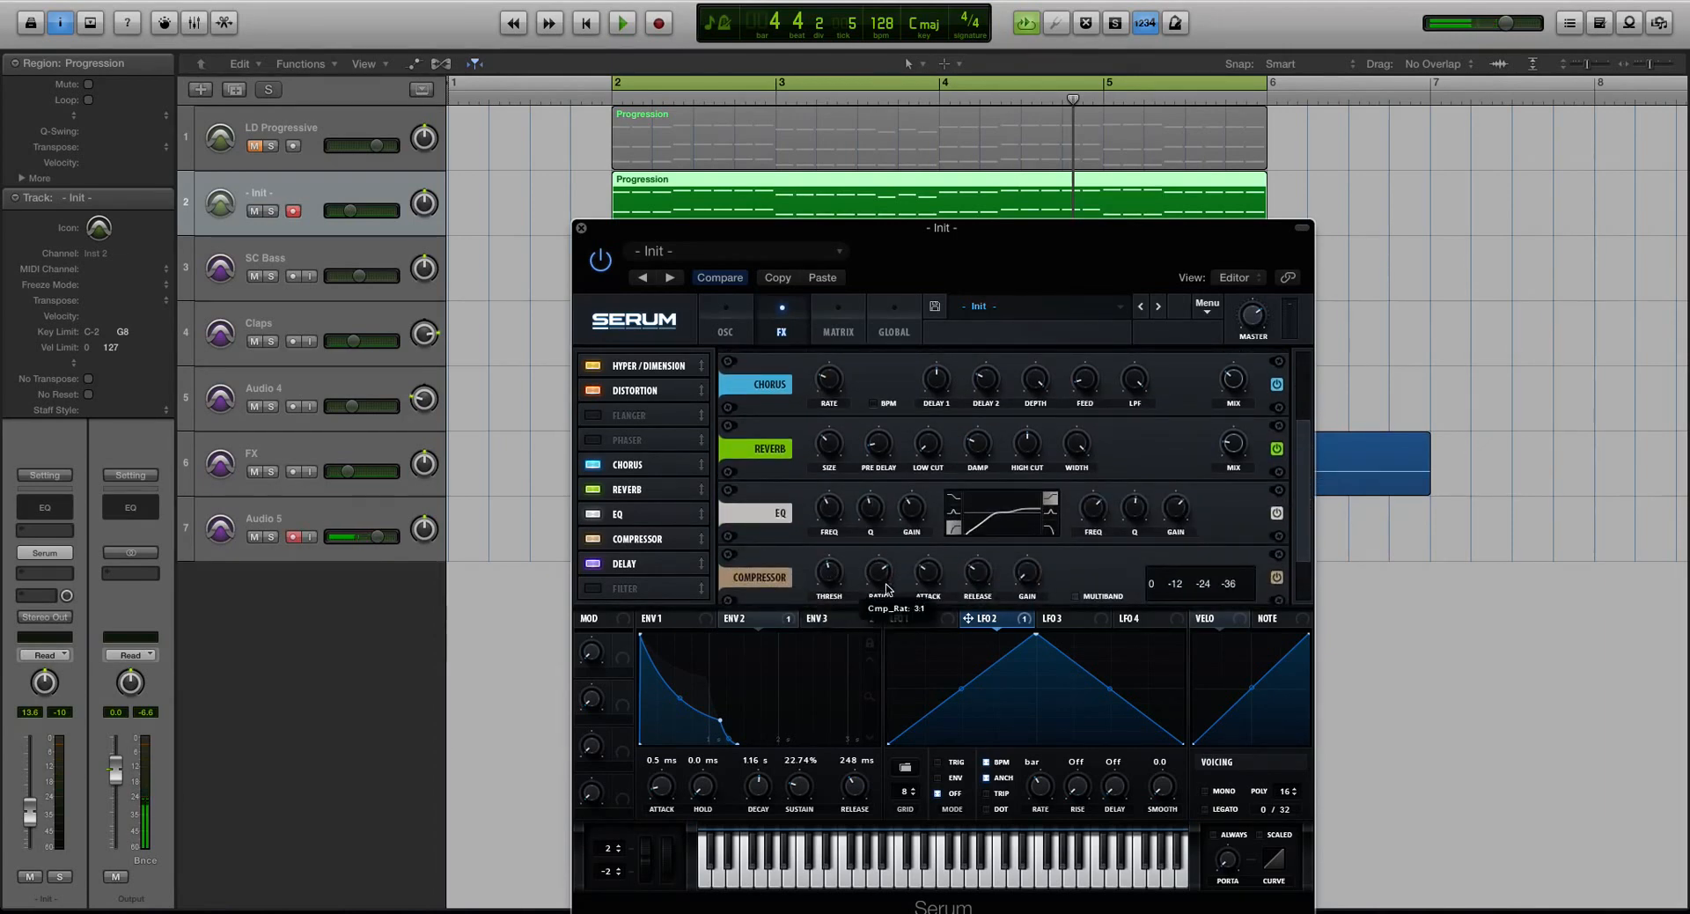
pyautogui.press('space')
pyautogui.moveTo(886, 608); pyautogui.dragTo(887, 574)
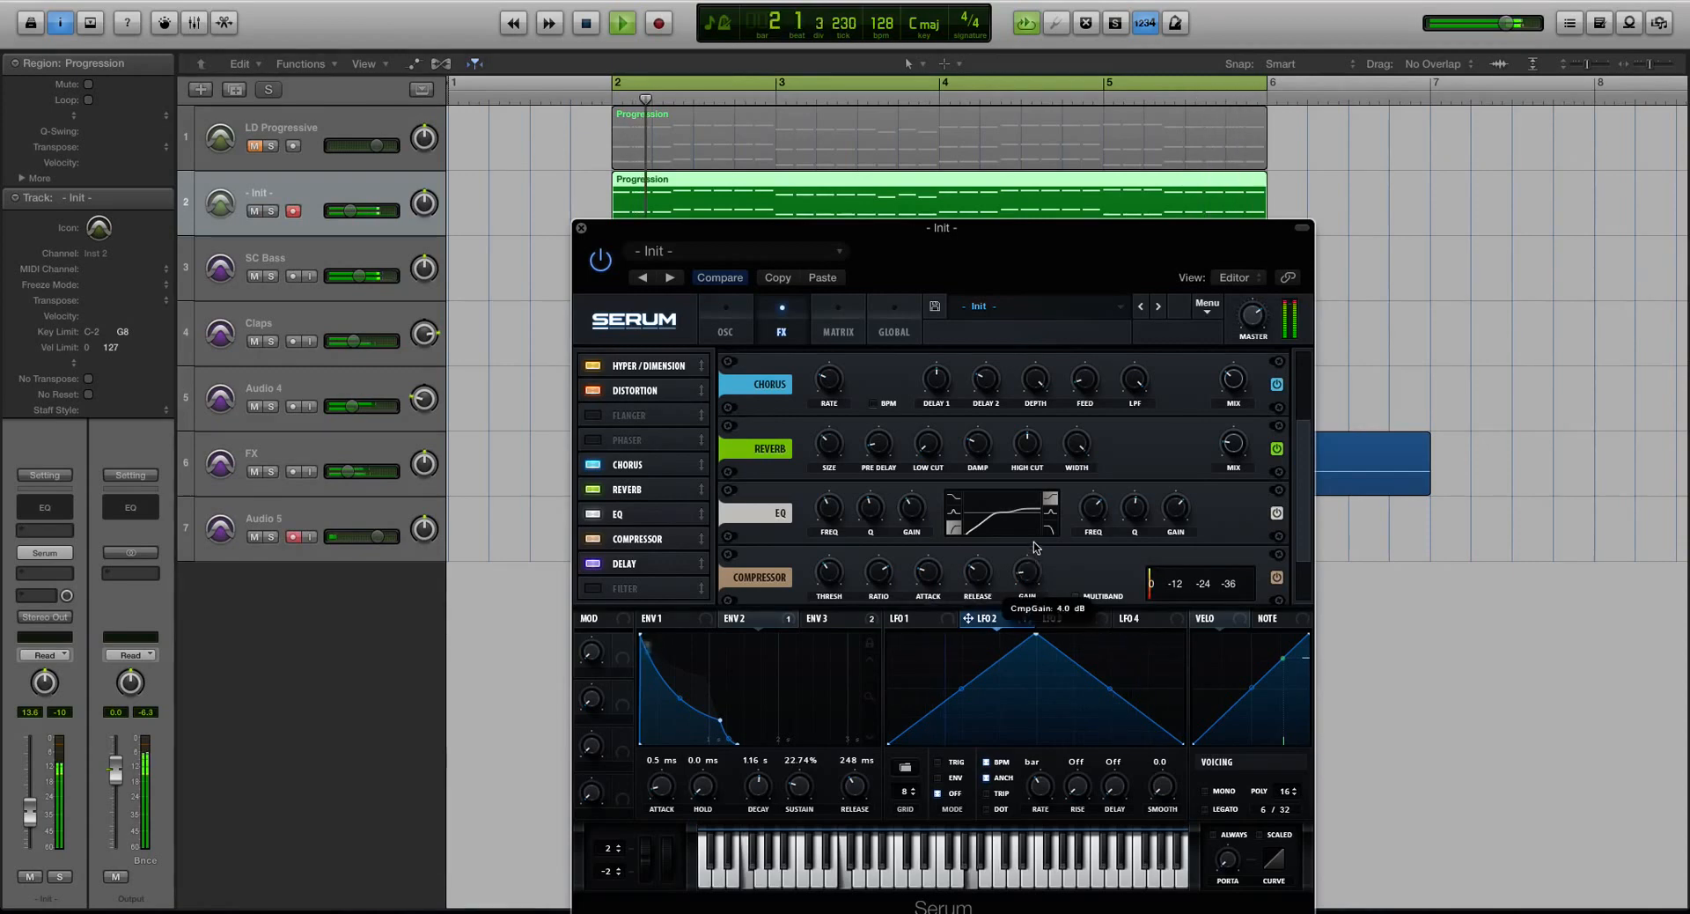
# - Lower the Init track's volume slightly to balance the lead within the mix
pyautogui.moveTo(351, 211)
pyautogui.mouseDown()
pyautogui.moveTo(350, 190)
pyautogui.moveTo(370, 191)
pyautogui.mouseUp()
pyautogui.scroll(-2, 527, 230)
pyautogui.scroll(-1, 527, 229)
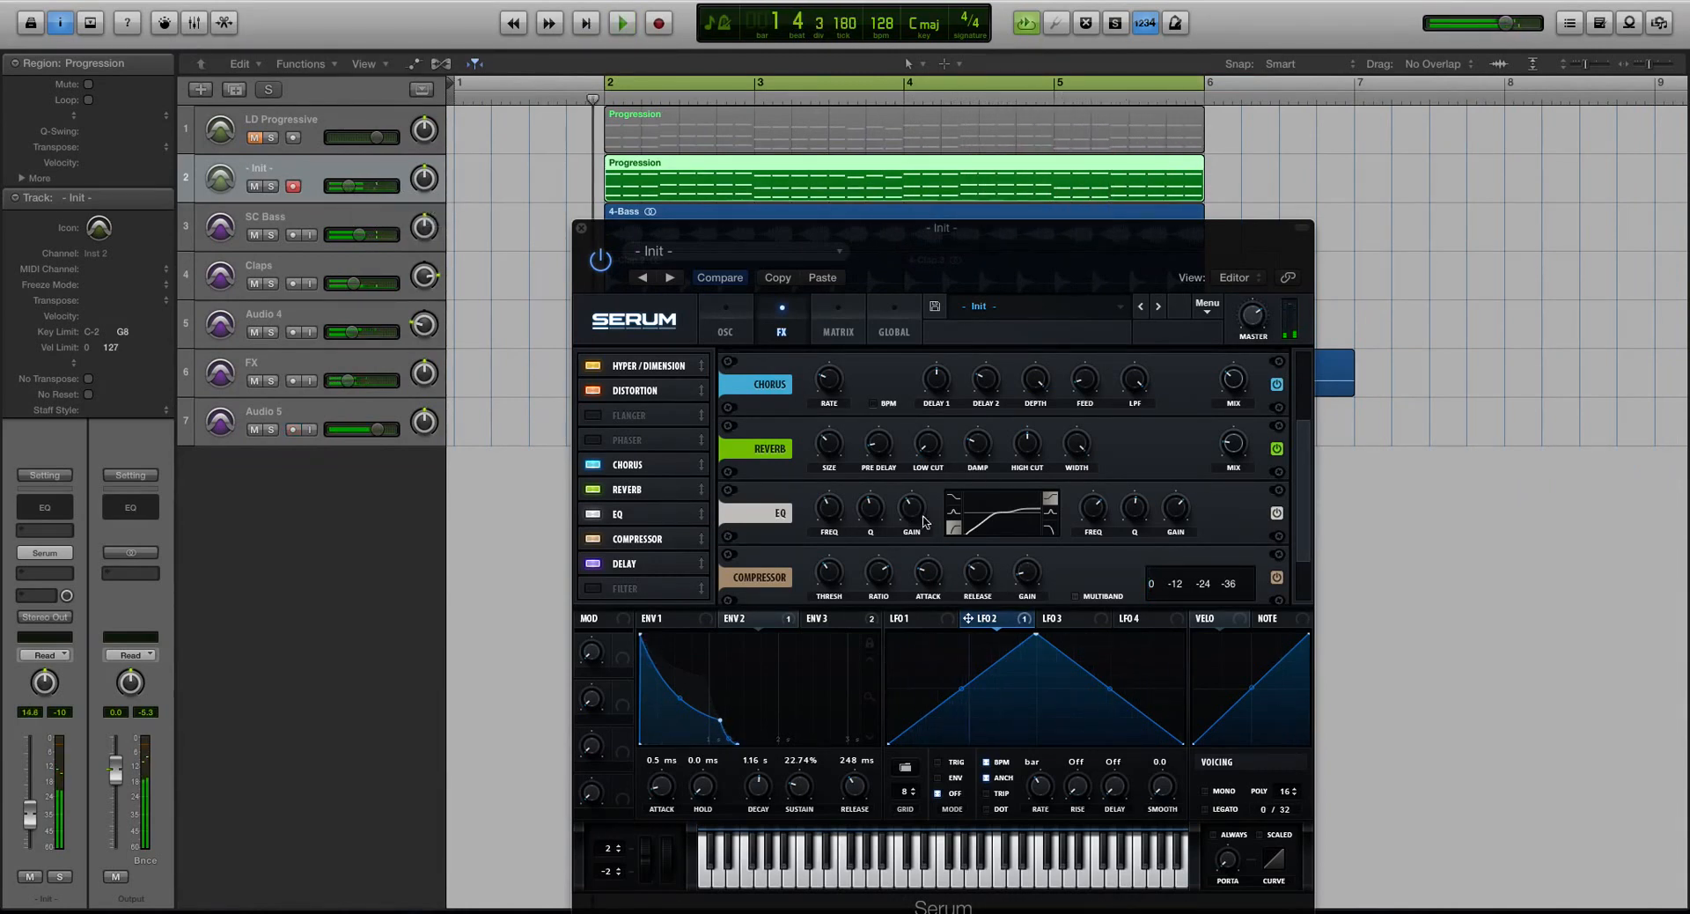
pyautogui.moveTo(912, 511); pyautogui.dragTo(836, 486)
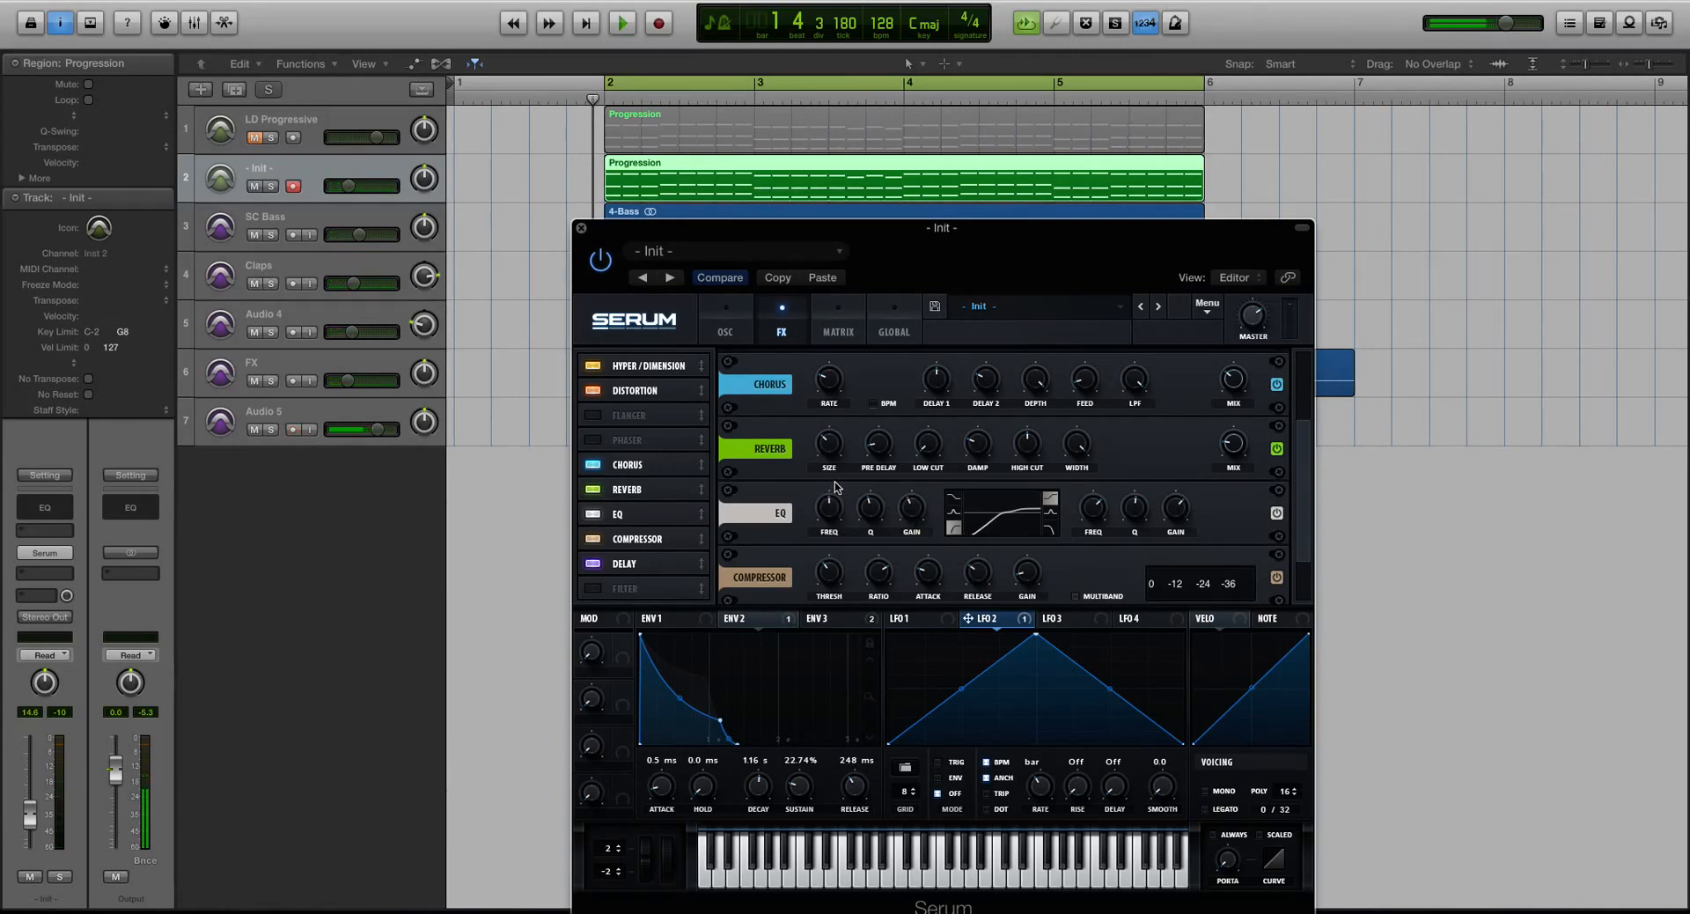